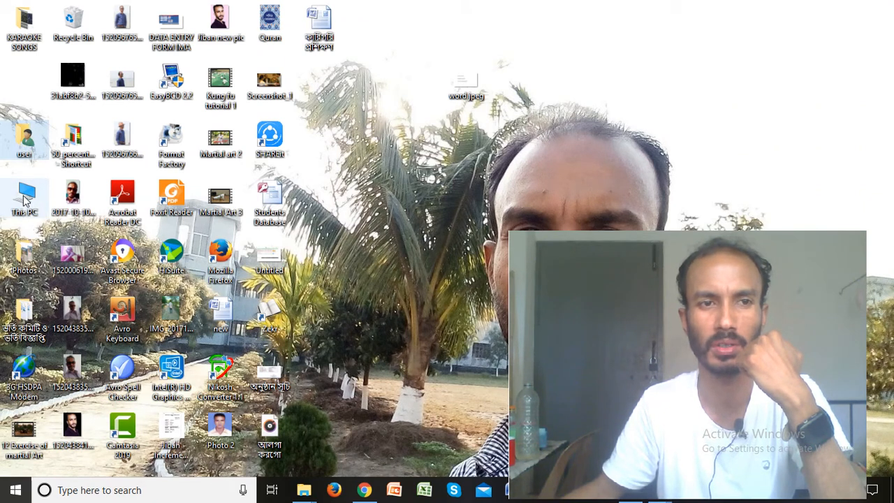
{"action": "left_click", "coordinate": [25, 377]}
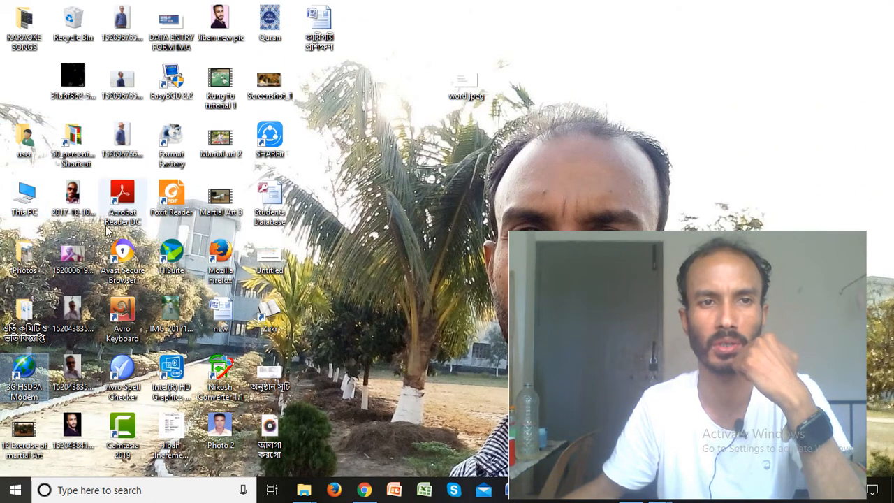
{"action": "left_click", "coordinate": [72, 427]}
{"action": "left_click", "coordinate": [74, 203]}
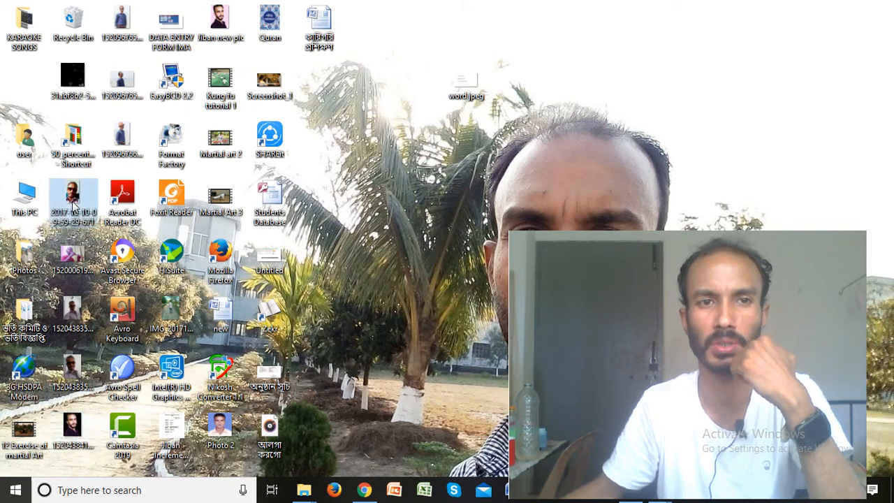
{"action": "left_click", "coordinate": [270, 199]}
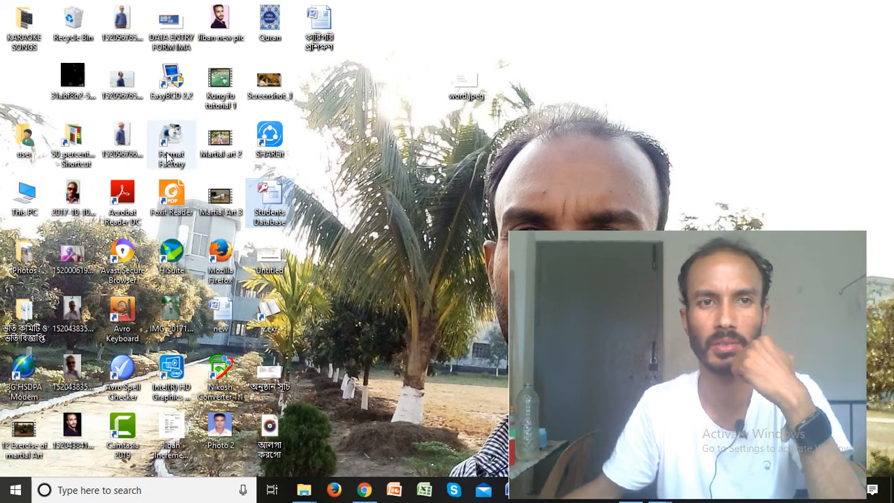
Step: Refresh the Windows desktop a few times
{"action": "right_click", "coordinate": [397, 117]}
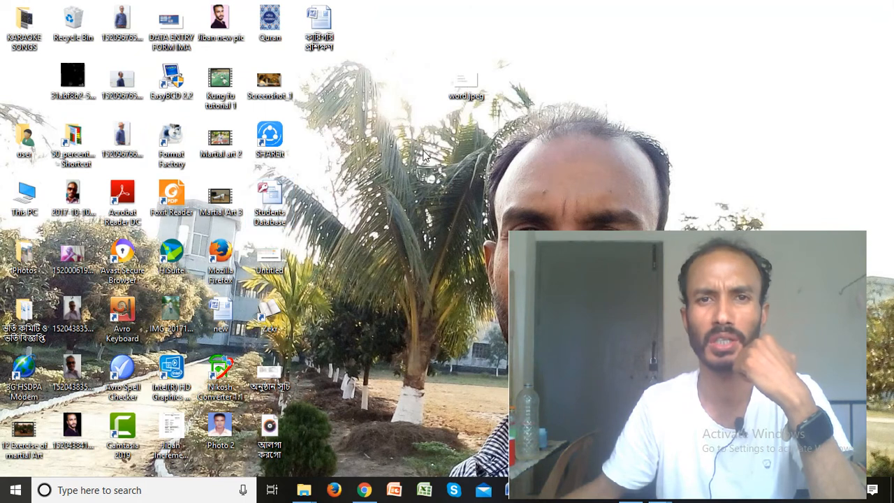
{"action": "left_click", "coordinate": [424, 163]}
{"action": "right_click", "coordinate": [384, 129]}
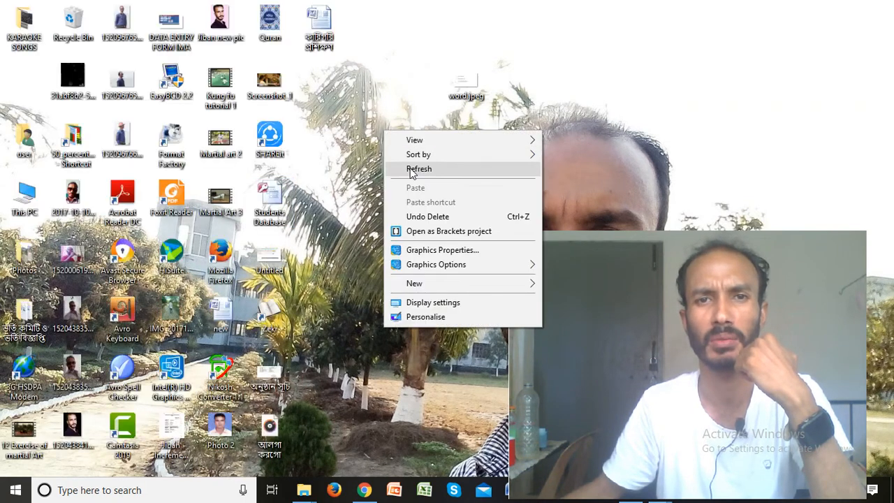
{"action": "right_click", "coordinate": [396, 152]}
{"action": "left_click", "coordinate": [423, 190]}
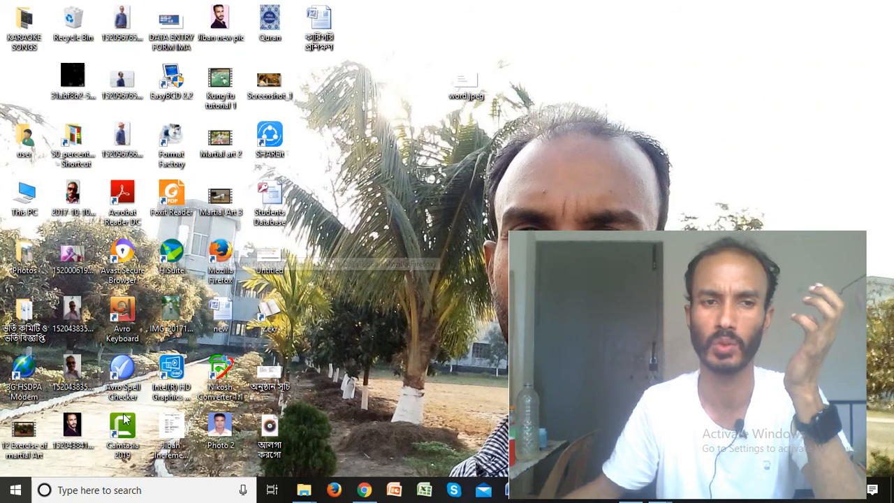
Step: Start Microsoft Office Word 2007 with a new blank document
{"action": "left_click", "coordinate": [16, 494]}
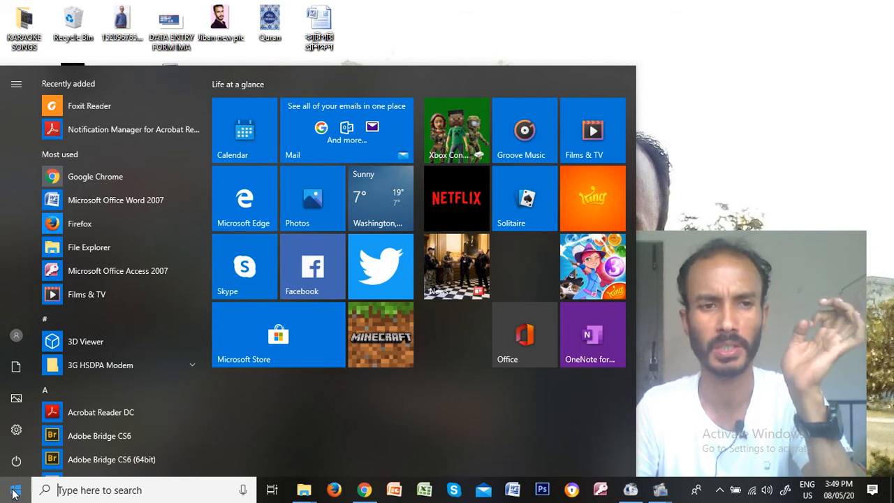
{"action": "left_click", "coordinate": [101, 201]}
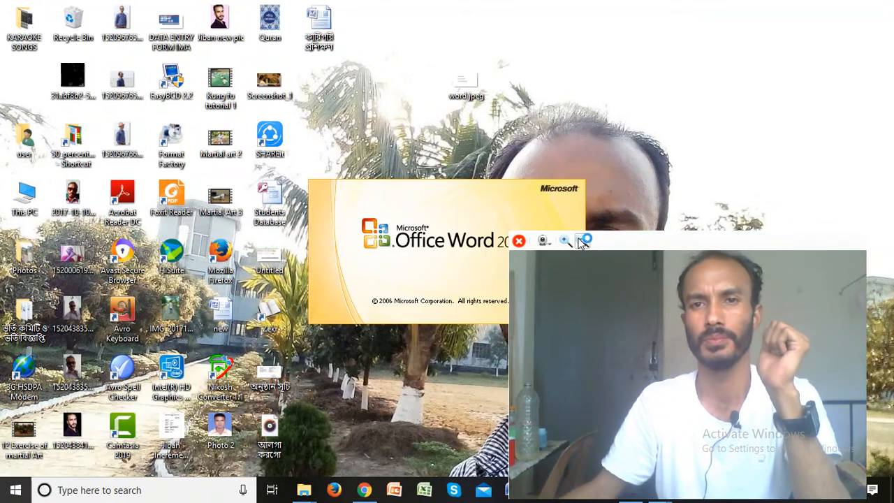
{"action": "left_click", "coordinate": [580, 240]}
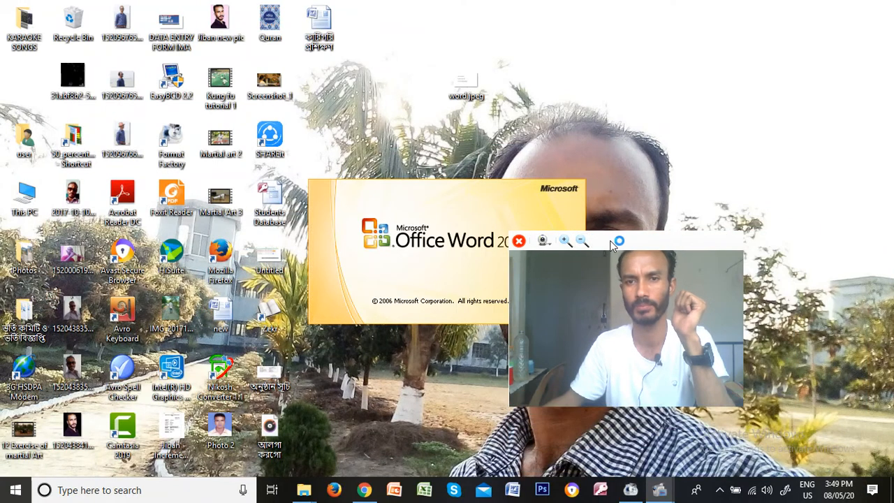
{"action": "left_click_drag", "start_coordinate": [584, 241], "coordinate": [114, 335]}
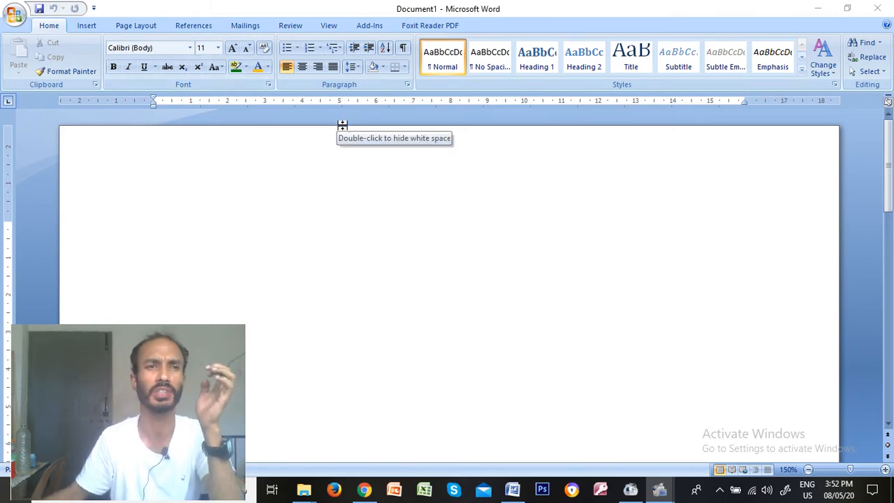
Step: Look at how an existing file is opened from the Documents folder, selecting FormatFactory, and close the dialog without opening anything
{"action": "left_click", "coordinate": [14, 15]}
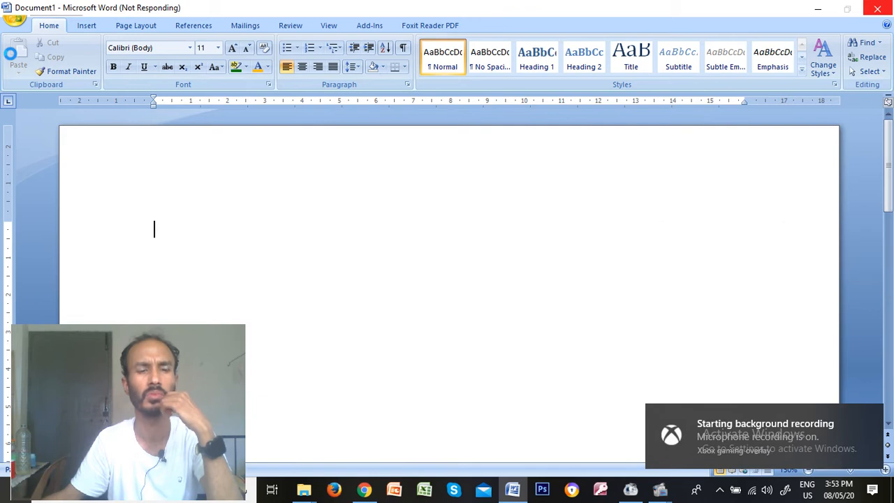
{"action": "left_click", "coordinate": [16, 16]}
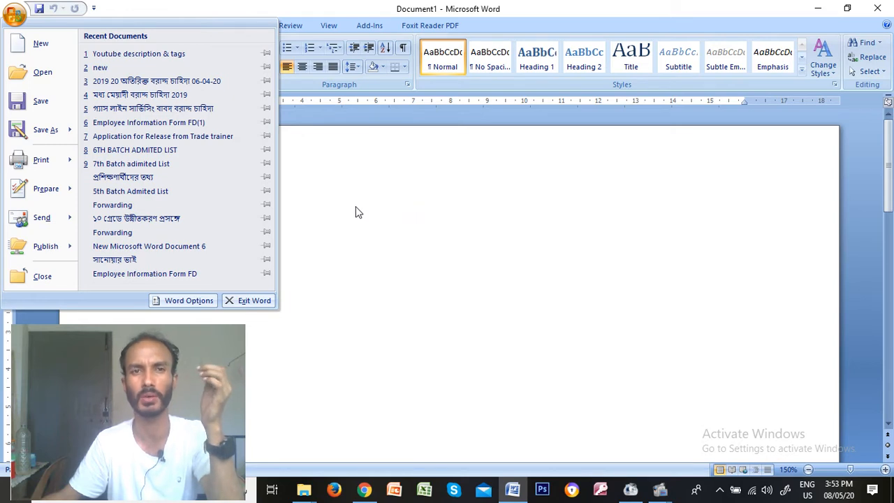
{"action": "left_click", "coordinate": [41, 73]}
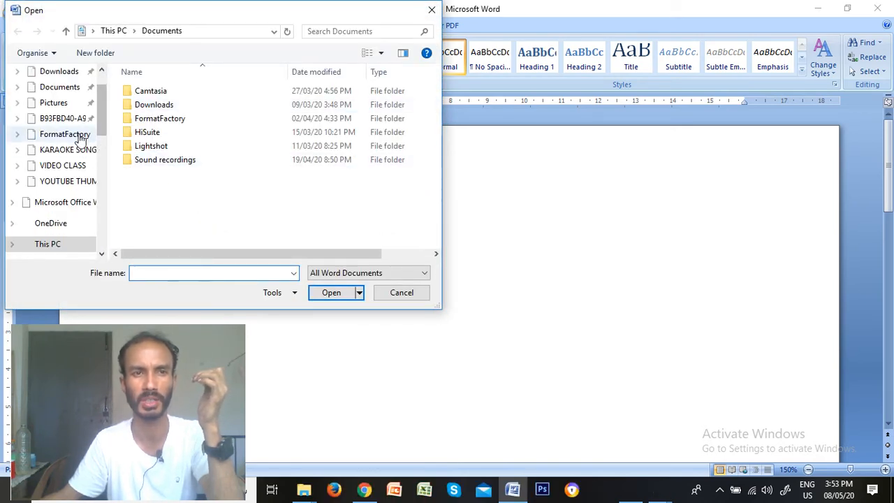
{"action": "left_click", "coordinate": [152, 119]}
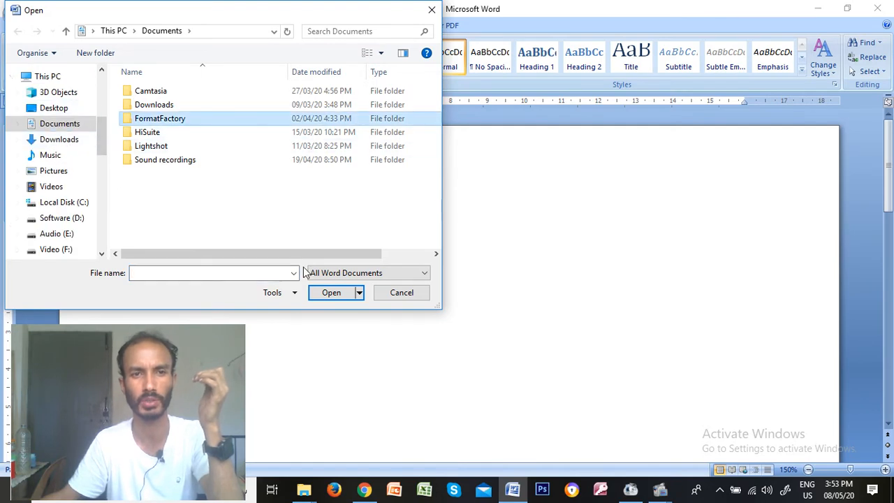
{"action": "left_click", "coordinate": [432, 11]}
Step: View the location, file name and file type settings for saving the blank document, and leave without saving
{"action": "left_click", "coordinate": [14, 14]}
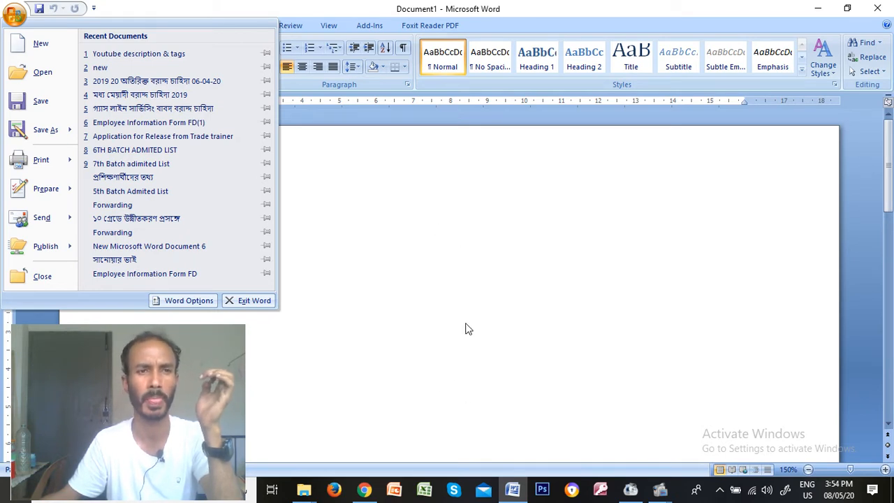
{"action": "left_click", "coordinate": [41, 104]}
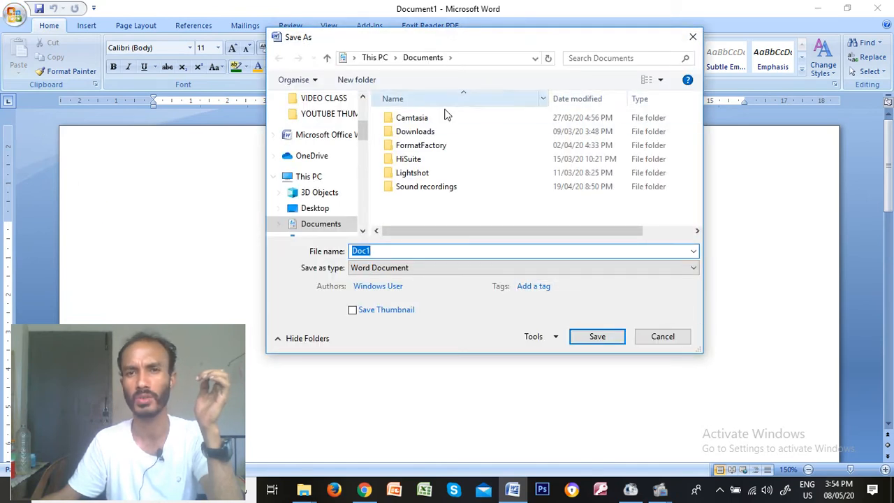
{"action": "left_click_drag", "start_coordinate": [499, 40], "coordinate": [464, 45]}
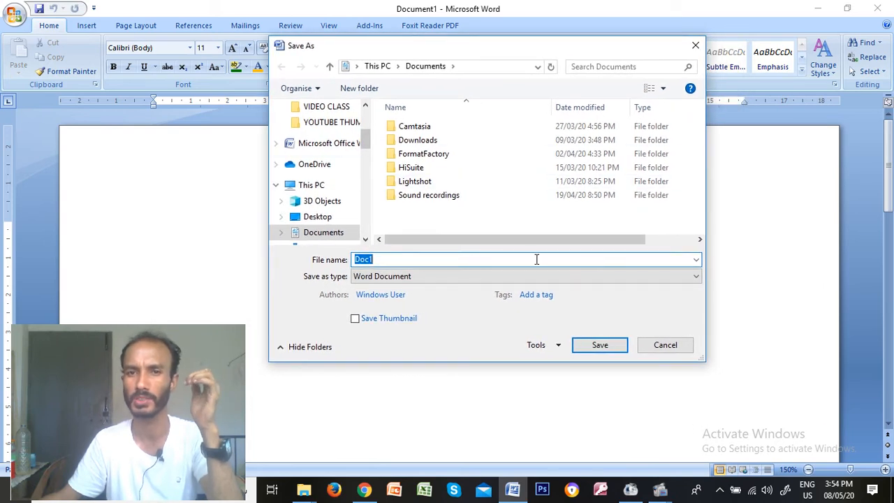
{"action": "left_click", "coordinate": [696, 48]}
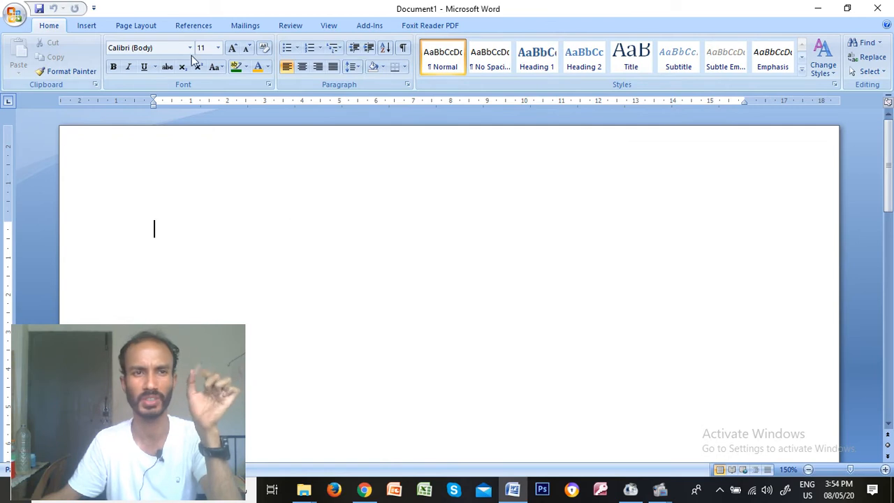
Step: Look over the formats offered for saving a copy of the document
{"action": "left_click", "coordinate": [15, 15]}
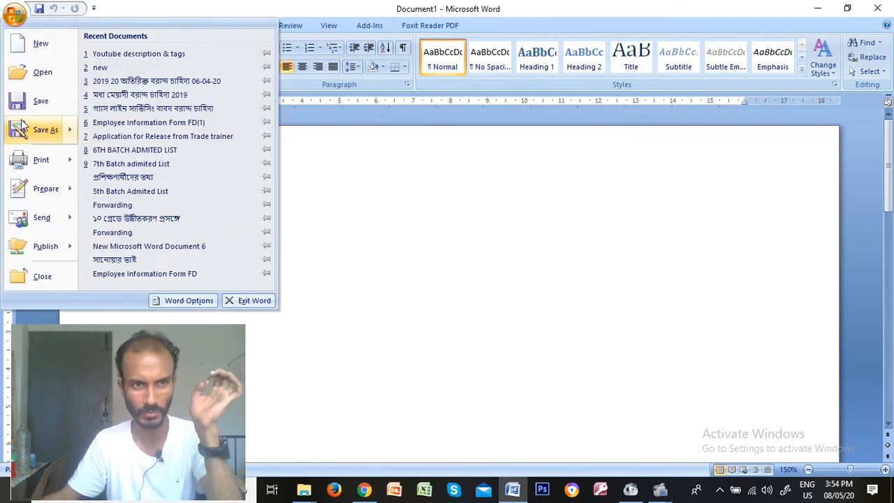
{"action": "mouse_move", "coordinate": [29, 131]}
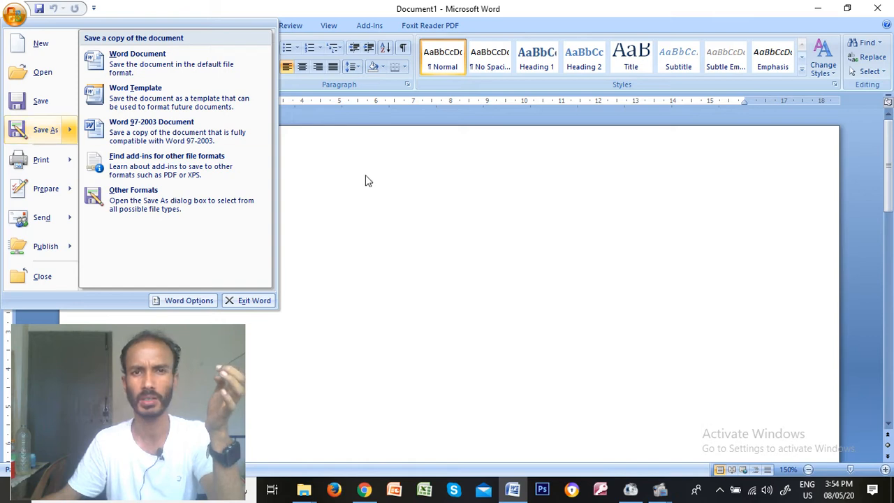
{"action": "left_click", "coordinate": [304, 176]}
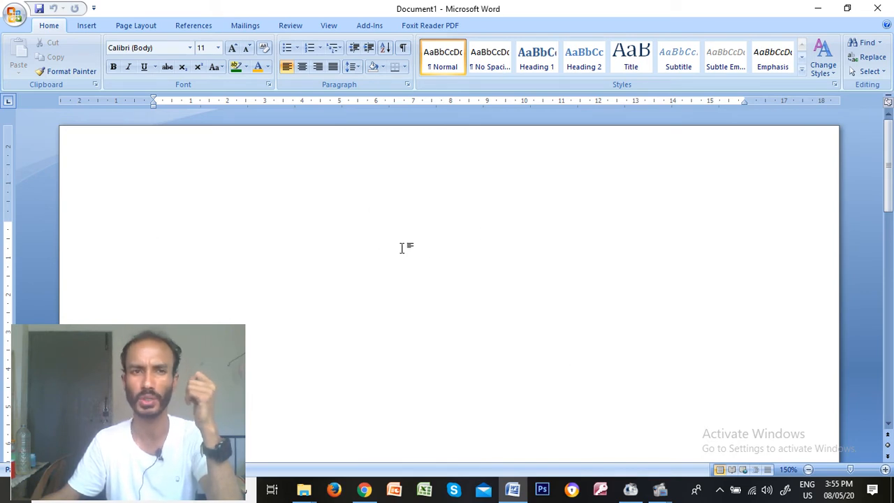
Step: Examine the print commands and the Print dialog's printer, page range and copies settings, and cancel without printing
{"action": "left_click", "coordinate": [14, 14]}
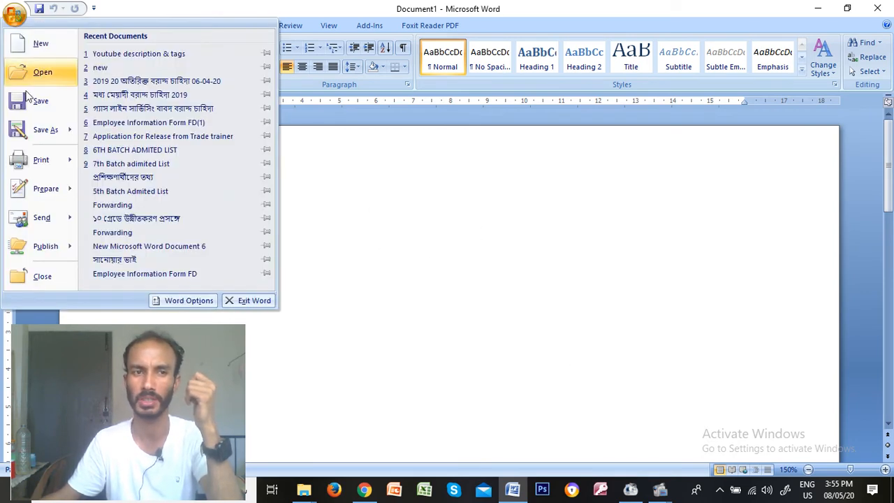
{"action": "mouse_move", "coordinate": [44, 161]}
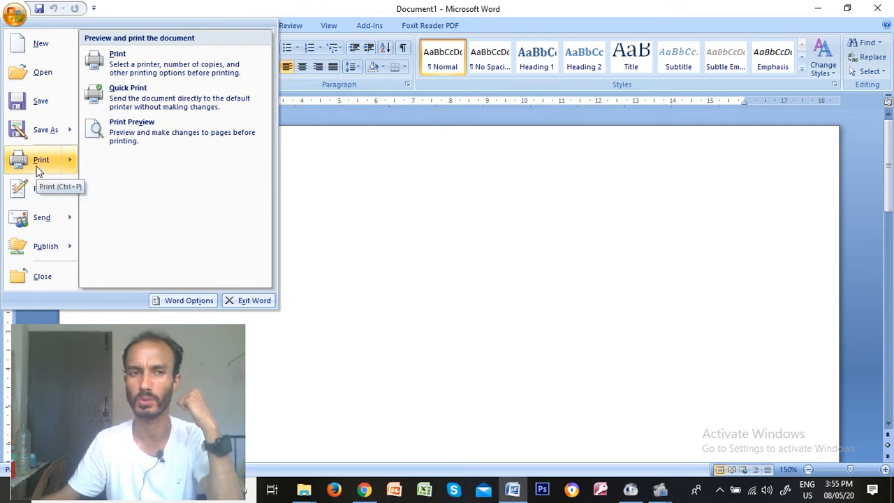
{"action": "key", "text": "Escape"}
{"action": "key", "text": "Escape"}
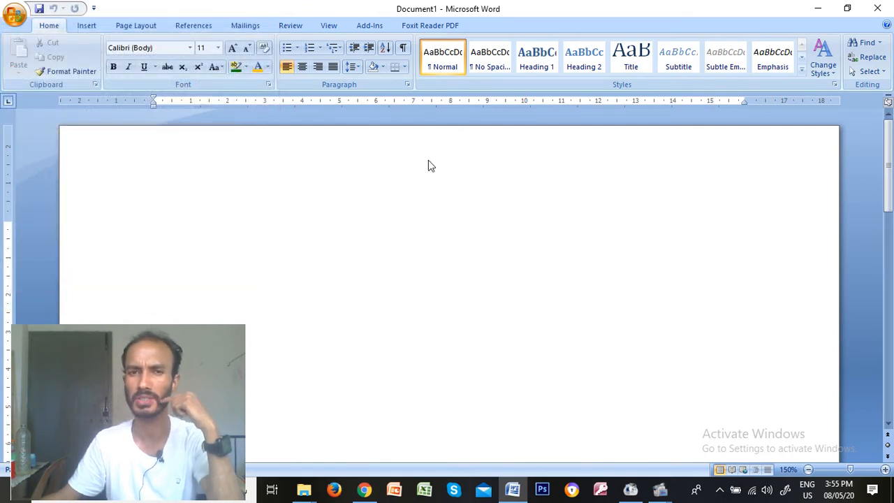
{"action": "key", "text": "ctrl+p"}
{"action": "left_click_drag", "start_coordinate": [441, 95], "coordinate": [435, 72]}
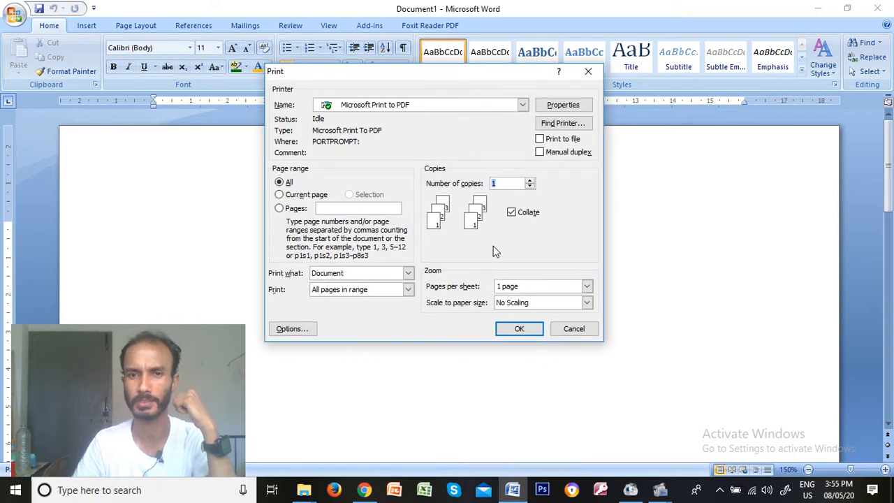
{"action": "left_click", "coordinate": [586, 332]}
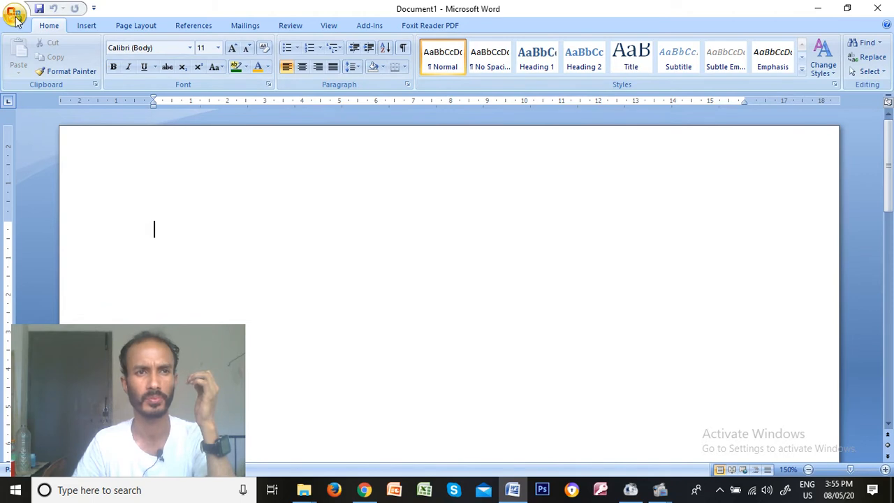
Step: Look over the remaining file commands, including Prepare, Send, Publish, Close and Exit Word, without running any
{"action": "left_click", "coordinate": [14, 15]}
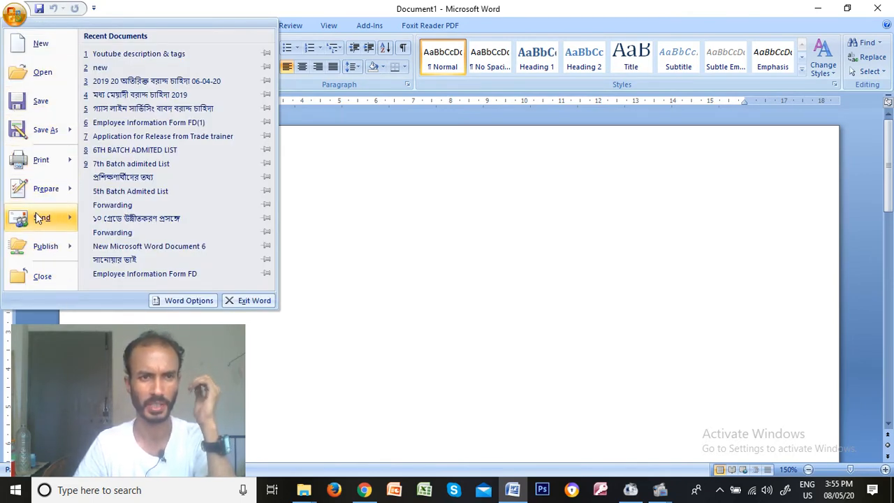
{"action": "mouse_move", "coordinate": [44, 207]}
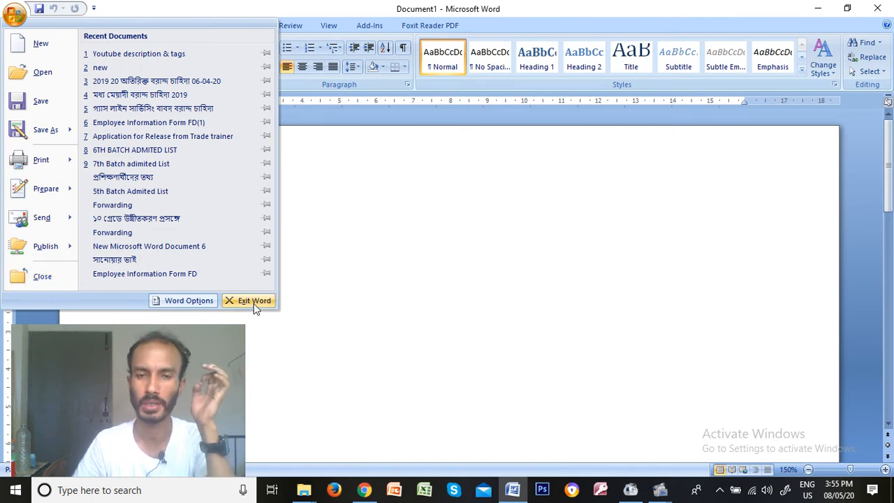
{"action": "left_click", "coordinate": [336, 296]}
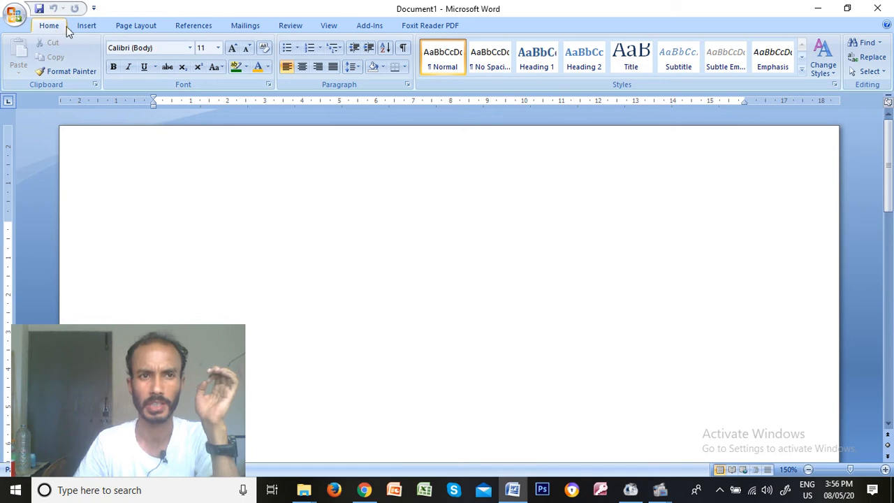
Step: Examine the ribbon's Insert, Page Layout, References, Mailings, Review, View and Home command groups, ending on the Insert commands
{"action": "left_click", "coordinate": [87, 27]}
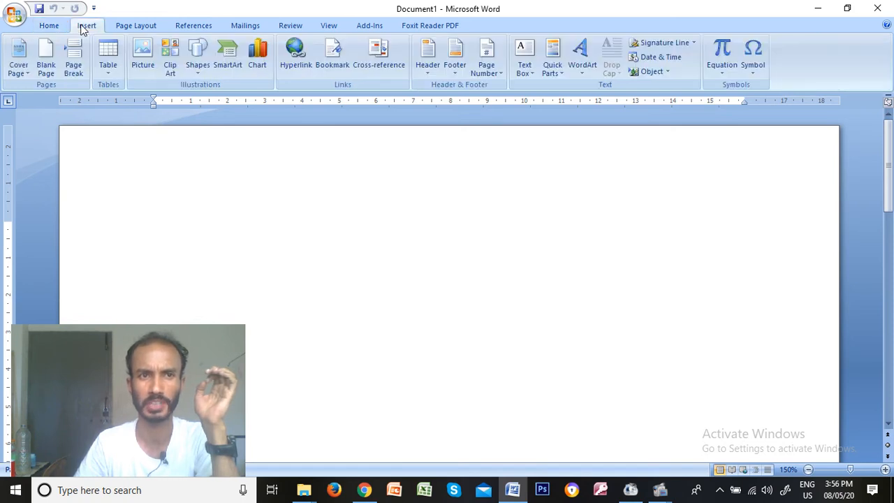
{"action": "left_click", "coordinate": [130, 26]}
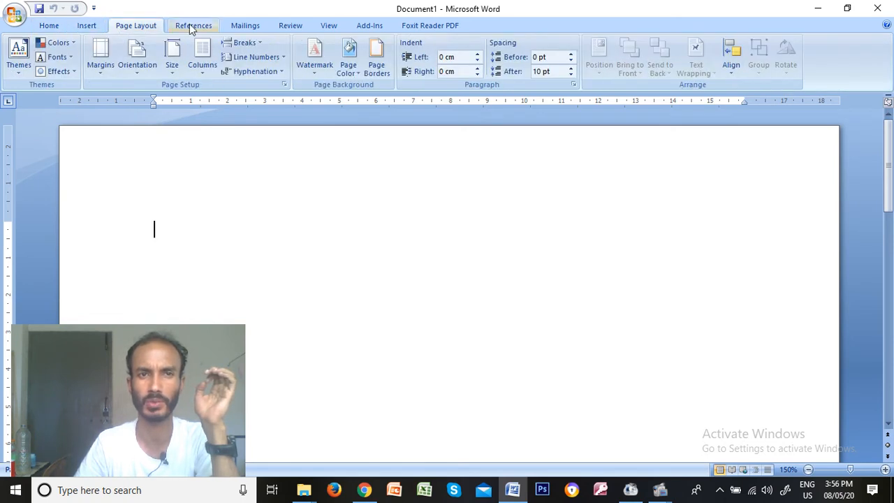
{"action": "left_click", "coordinate": [194, 26]}
{"action": "left_click", "coordinate": [258, 26]}
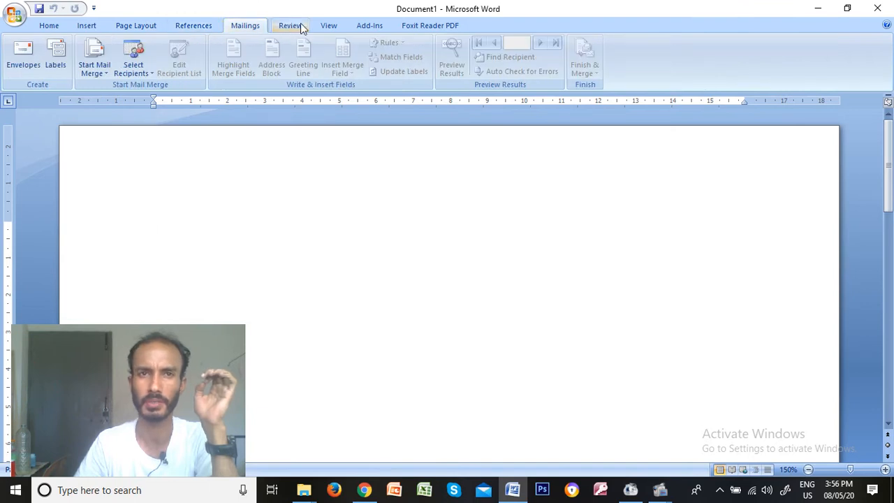
{"action": "left_click", "coordinate": [290, 26]}
{"action": "left_click", "coordinate": [328, 26]}
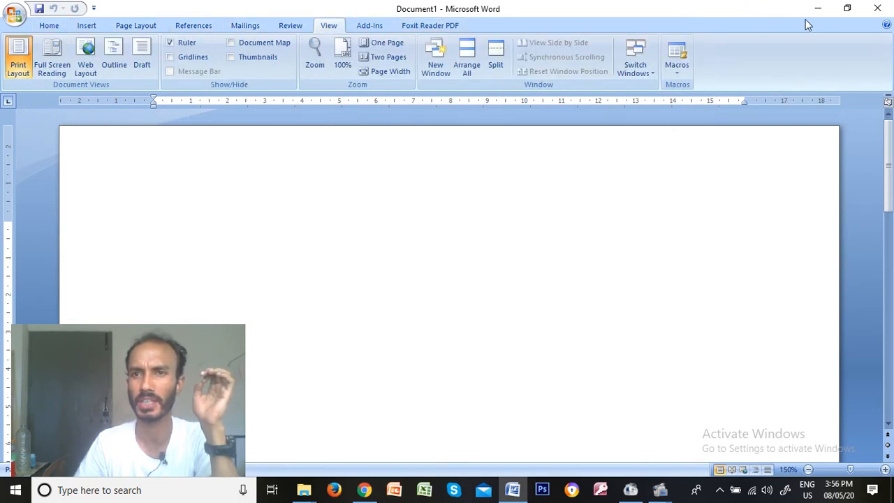
{"action": "left_click", "coordinate": [51, 25]}
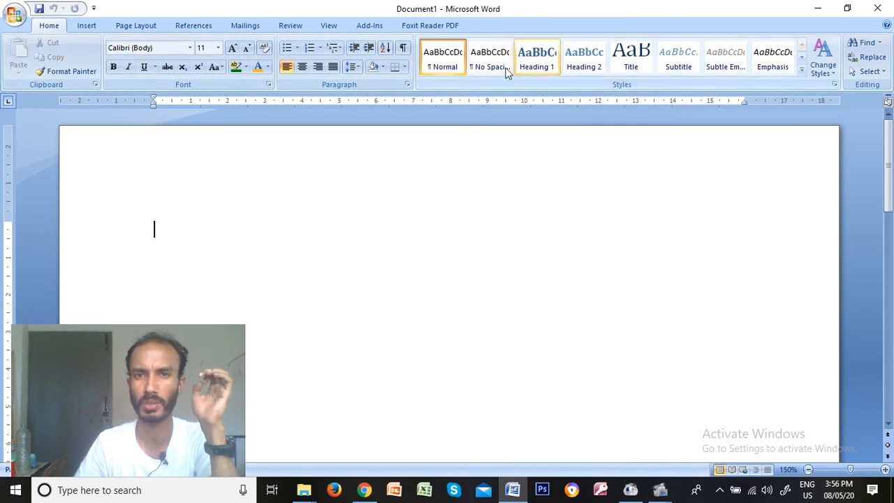
{"action": "left_click", "coordinate": [87, 25]}
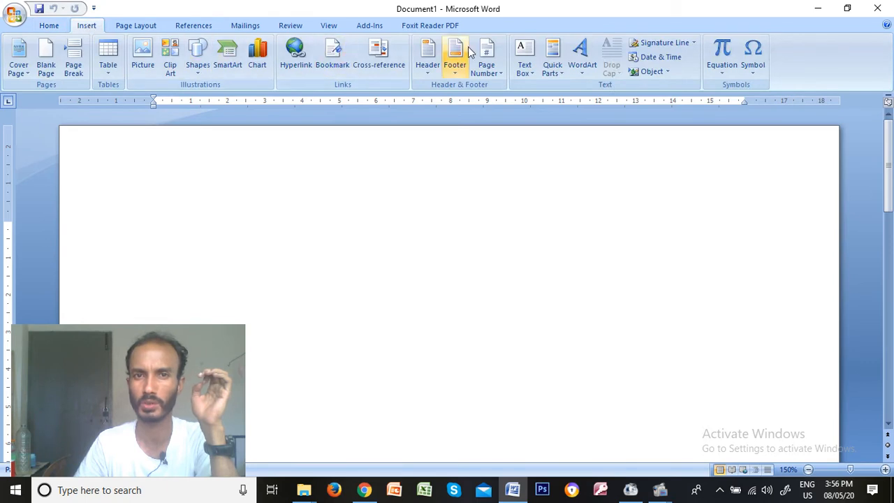
Step: Examine the Page Layout command groups and look over the blank page from its beginning to its end
{"action": "left_click", "coordinate": [139, 28]}
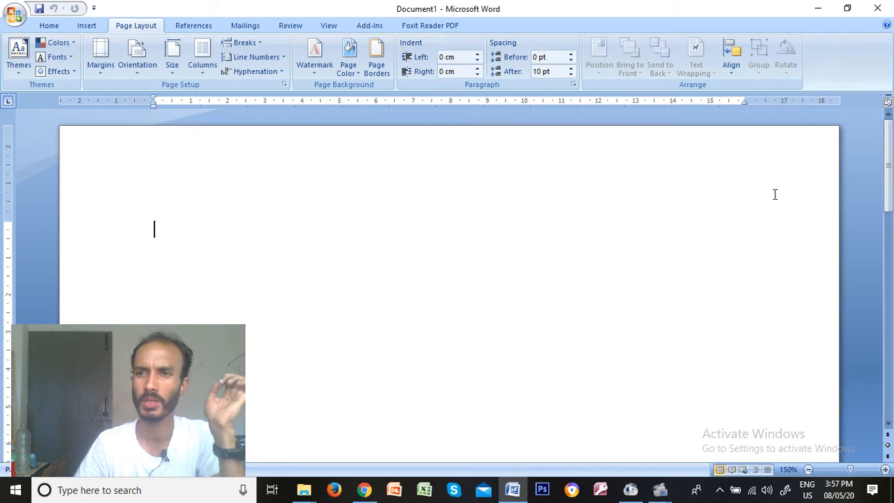
{"action": "left_click_drag", "start_coordinate": [883, 152], "coordinate": [865, 245]}
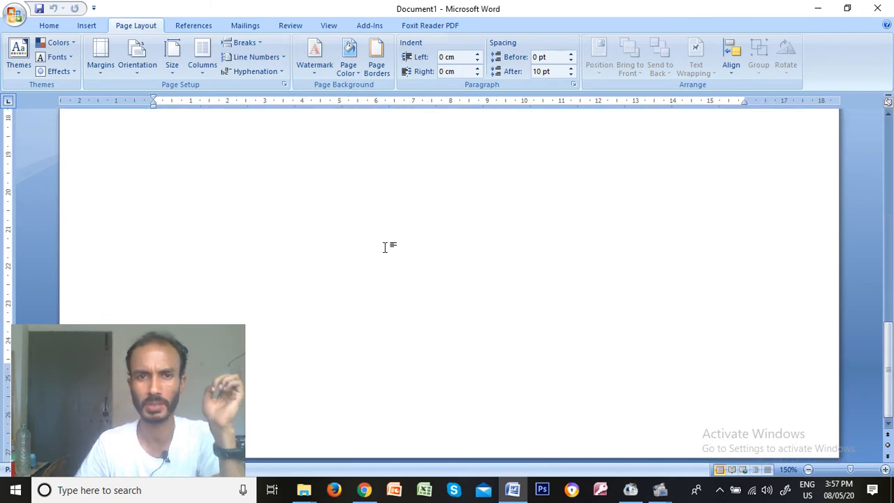
{"action": "scroll", "coordinate": [390, 223], "scroll_direction": "down", "scroll_amount": 3}
{"action": "scroll", "coordinate": [342, 192], "scroll_direction": "up", "scroll_amount": 5}
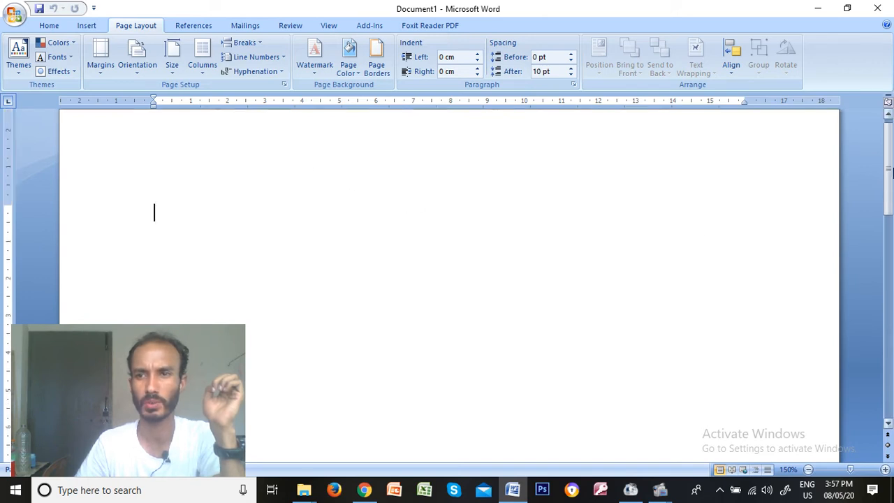
{"action": "mouse_move", "coordinate": [886, 151]}
{"action": "left_mouse_down"}
{"action": "mouse_move", "coordinate": [880, 299]}
{"action": "mouse_move", "coordinate": [886, 144]}
{"action": "left_mouse_up"}
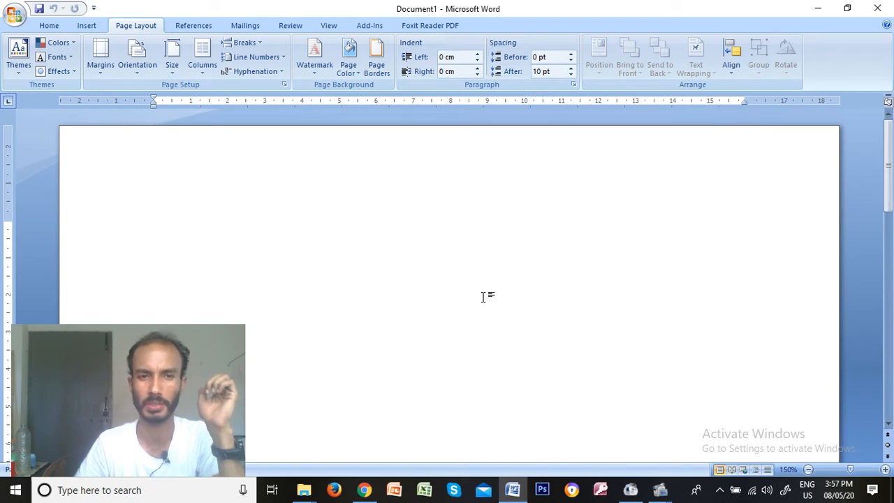
{"action": "mouse_move", "coordinate": [105, 333]}
{"action": "left_click_drag", "start_coordinate": [118, 336], "coordinate": [726, 260]}
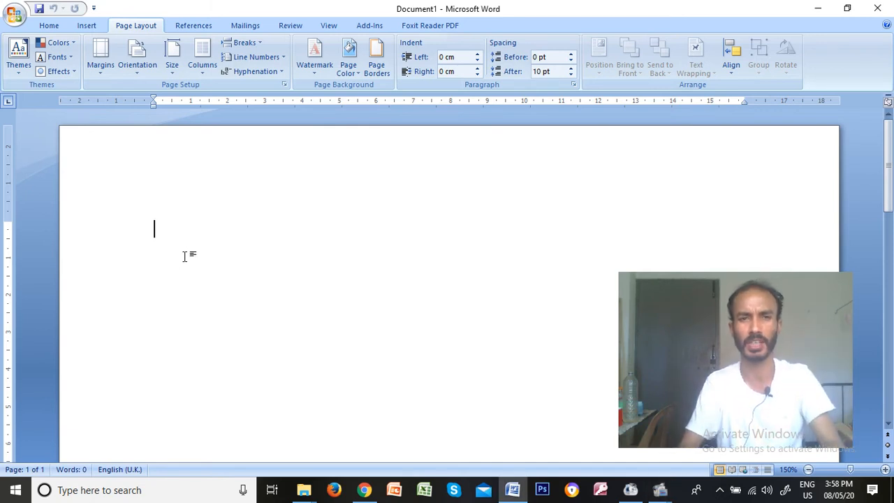
Step: Enter the sentence "BANGLADESH IS MY MOTHERLAND" at the start of the blank document
{"action": "type", "text": "BAN"}
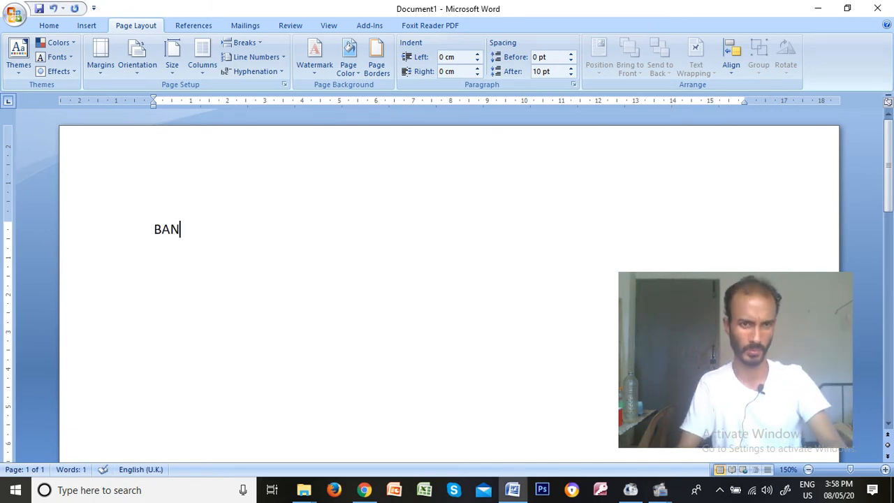
{"action": "type", "text": "GLADESH ISM"}
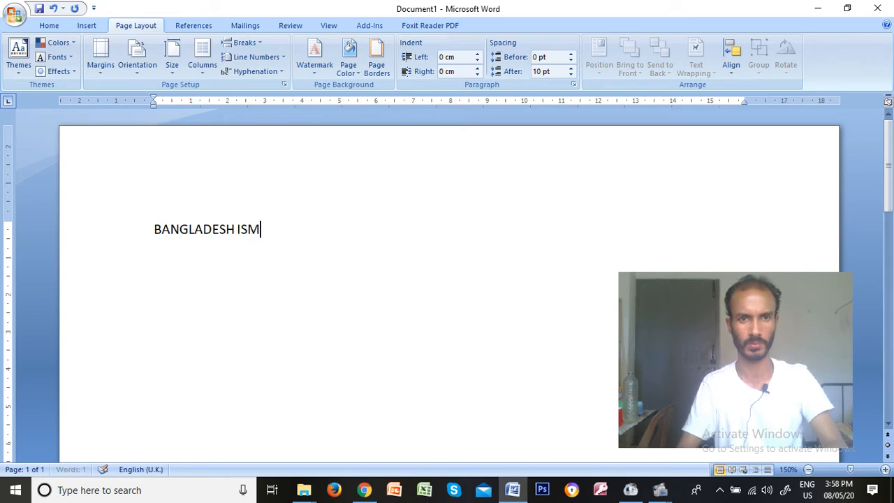
{"action": "key", "text": "BackSpace"}
{"action": "type", "text": "MY"}
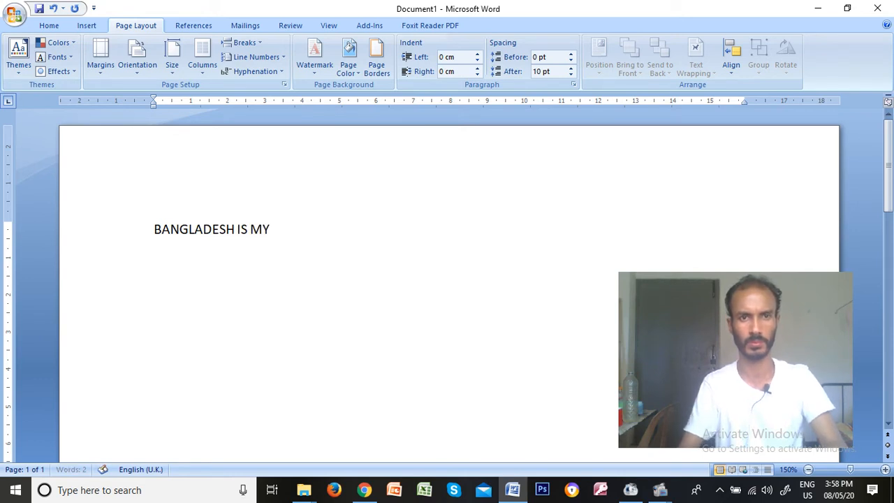
{"action": "type", "text": " MOTHE"}
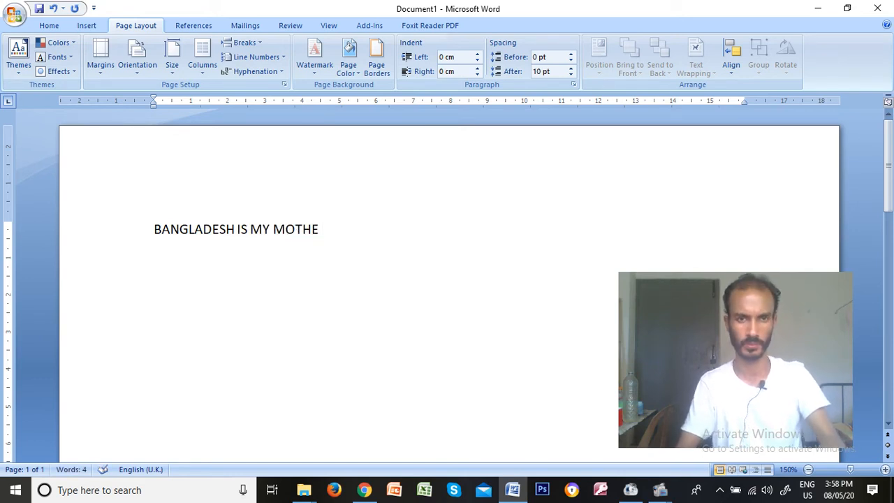
{"action": "type", "text": "RLAND"}
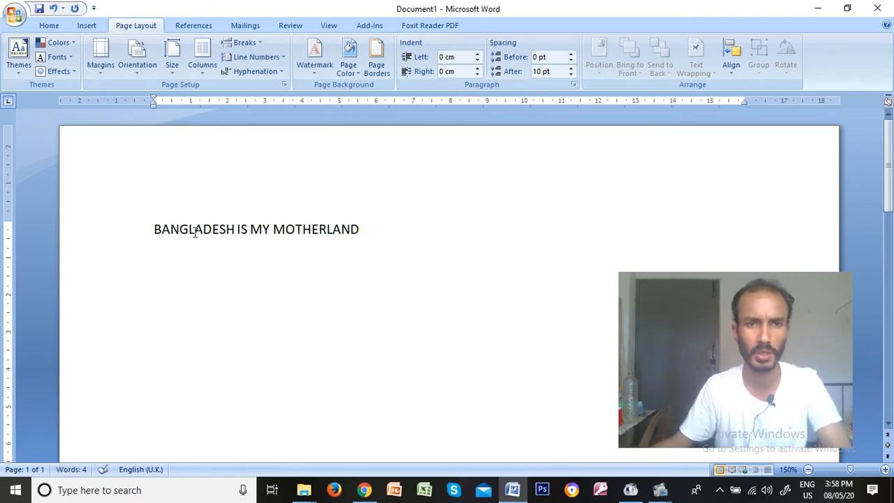
Step: Look at the Go To options for jumping to a page number and close the dialog without jumping
{"action": "left_click_drag", "start_coordinate": [155, 229], "coordinate": [227, 225]}
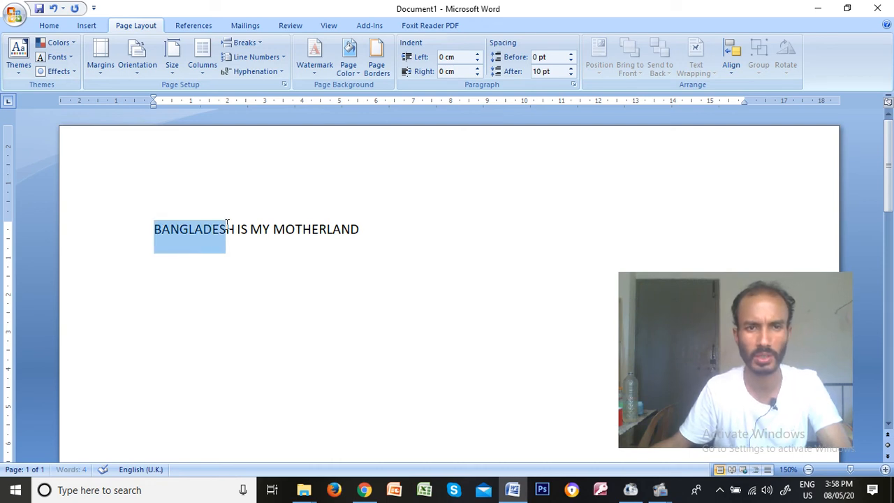
{"action": "left_click", "coordinate": [355, 230]}
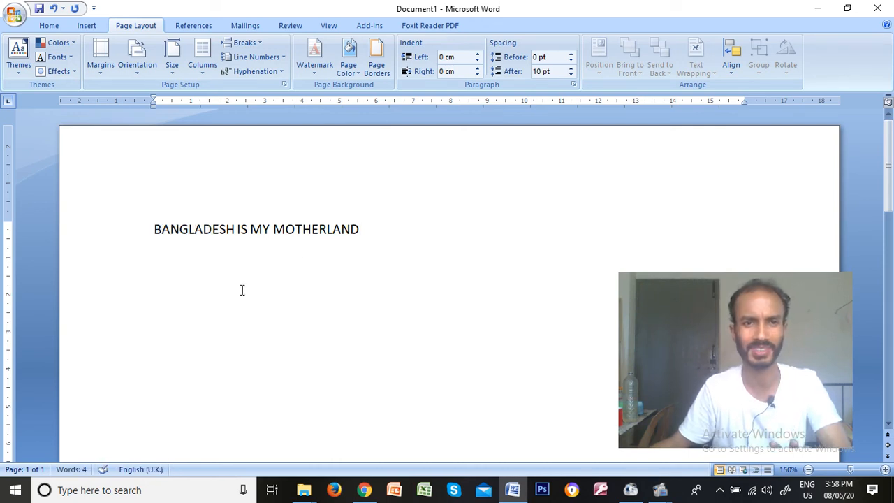
{"action": "left_click", "coordinate": [41, 472]}
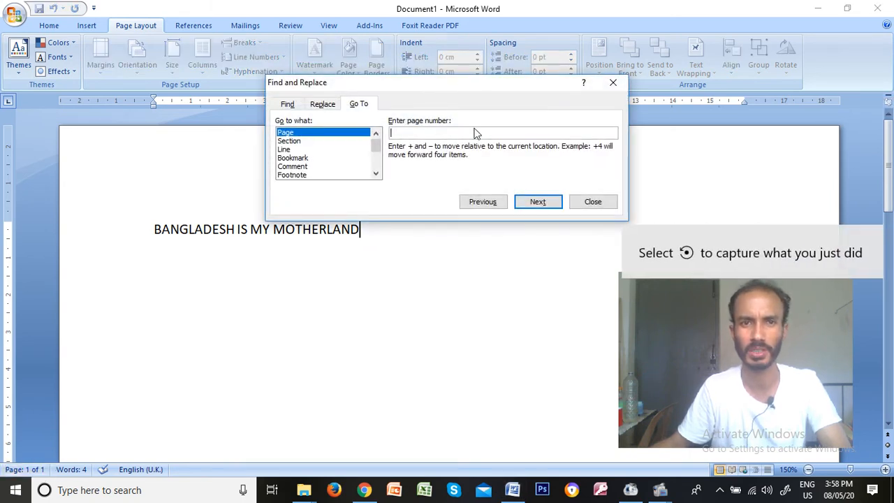
{"action": "left_click", "coordinate": [591, 203]}
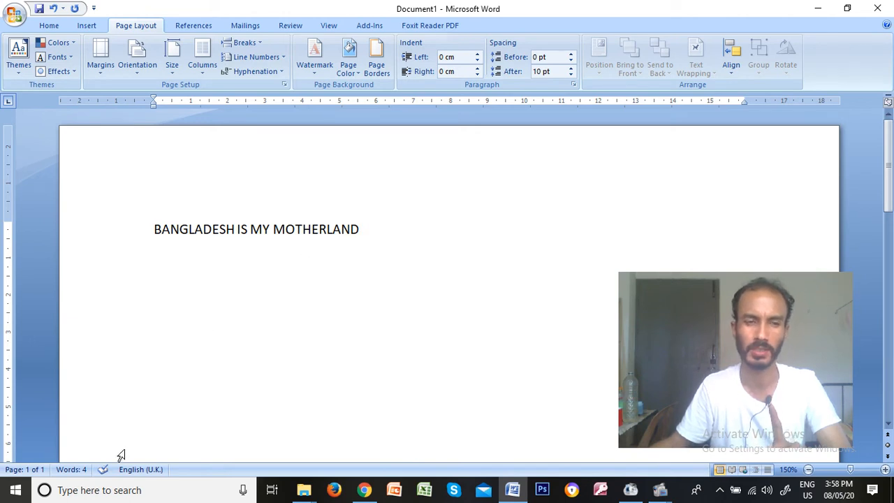
Step: Insert a page break after the sentence and return the cursor to the end of the sentence on page 1
{"action": "key", "text": "ctrl+Return"}
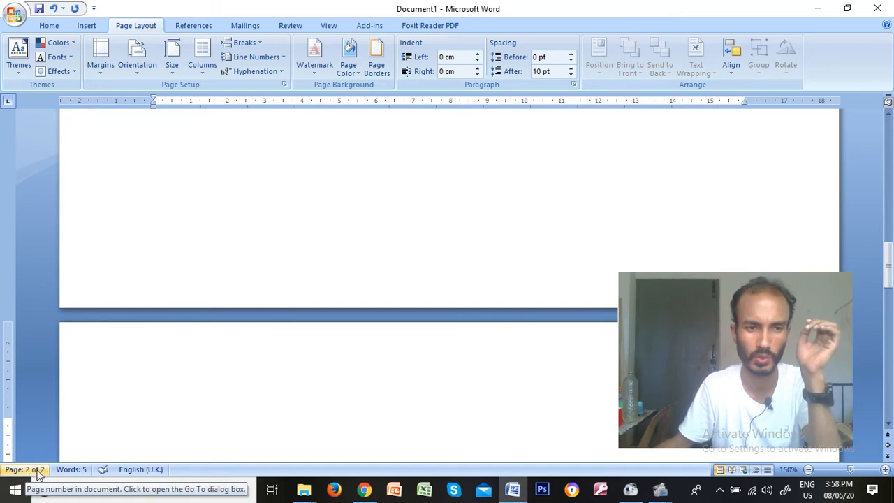
{"action": "scroll", "coordinate": [122, 416], "scroll_direction": "up", "scroll_amount": 1}
{"action": "scroll", "coordinate": [202, 244], "scroll_direction": "up", "scroll_amount": 18}
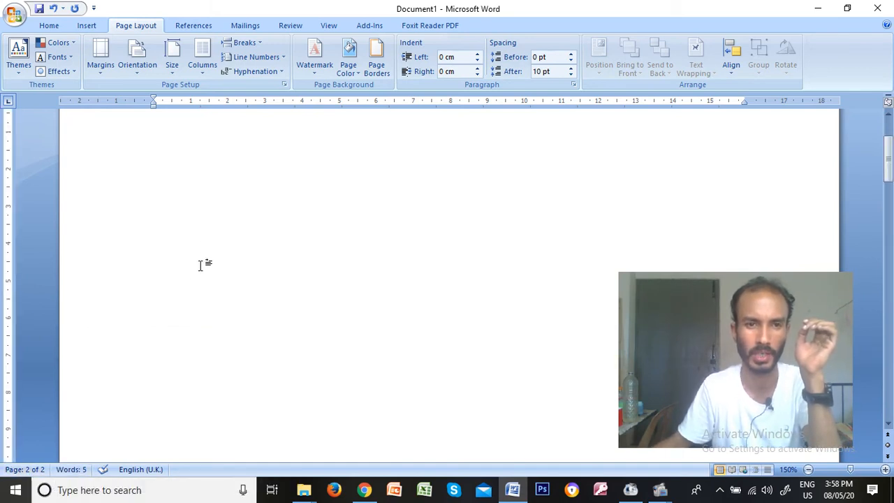
{"action": "left_click", "coordinate": [249, 252]}
{"action": "left_click", "coordinate": [366, 232]}
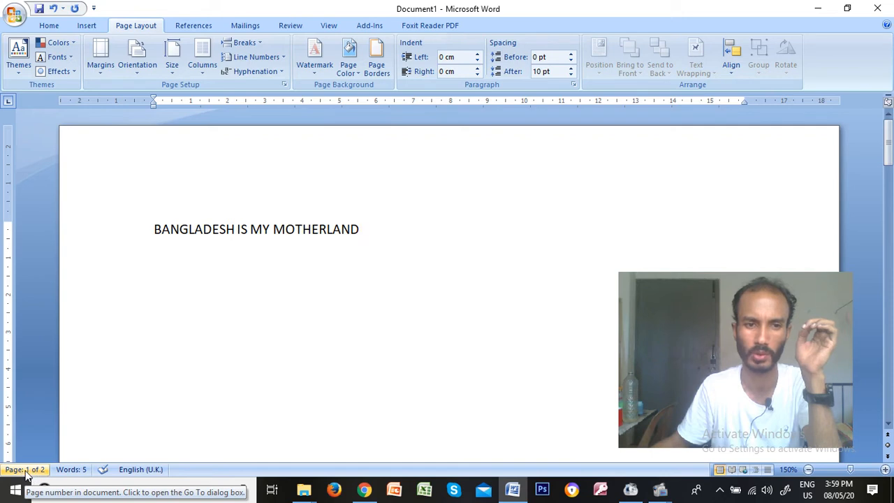
Step: Examine the document's Word Count statistics alongside the sentence and close the dialog
{"action": "left_click", "coordinate": [74, 471]}
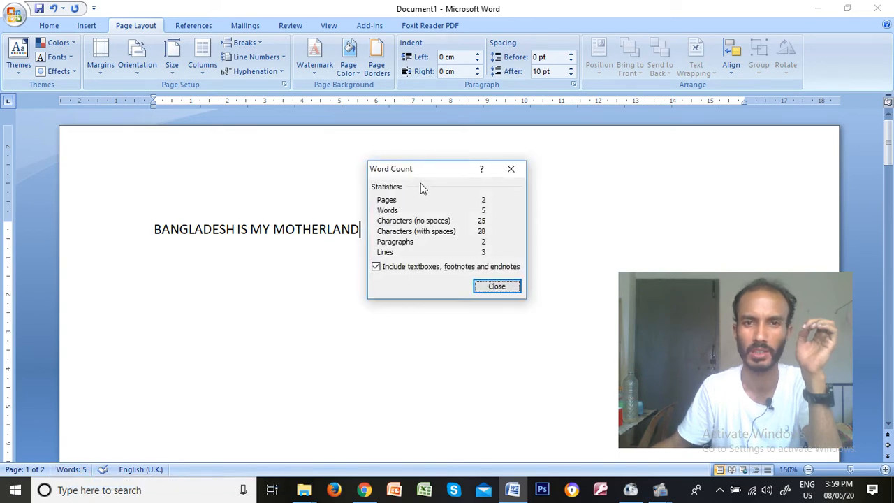
{"action": "left_click_drag", "start_coordinate": [437, 174], "coordinate": [325, 226]}
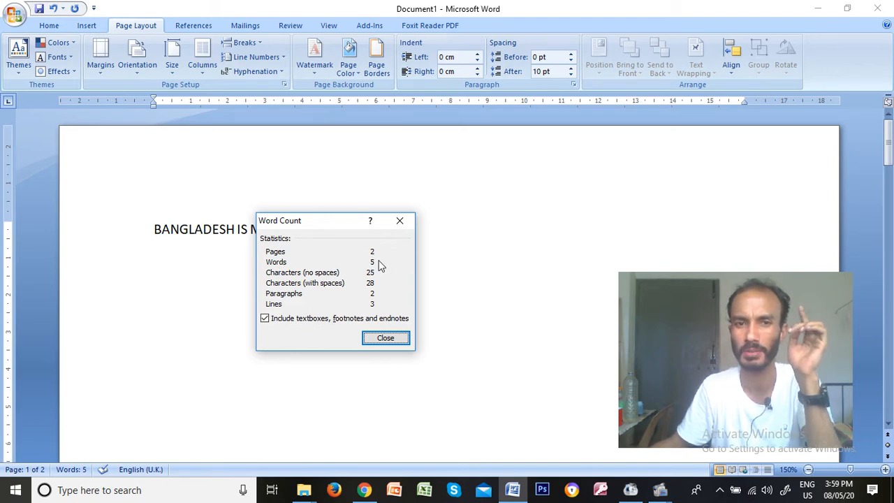
{"action": "left_click_drag", "start_coordinate": [341, 223], "coordinate": [496, 238]}
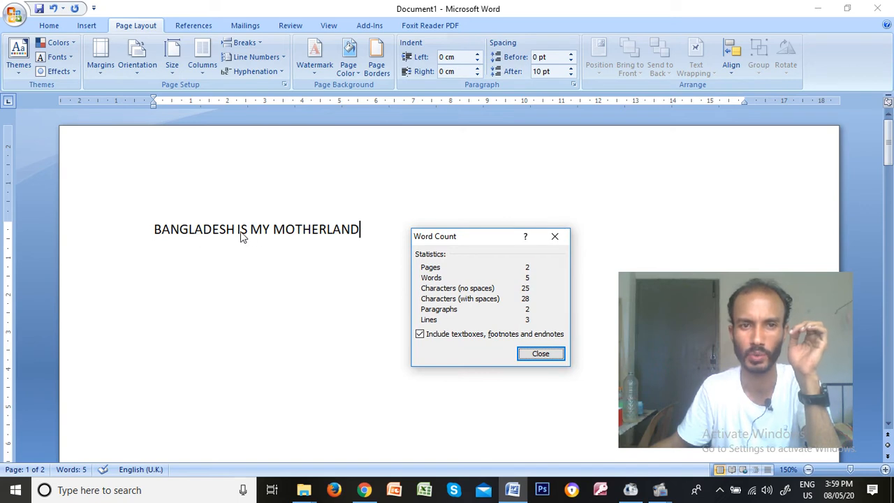
{"action": "left_click", "coordinate": [555, 236]}
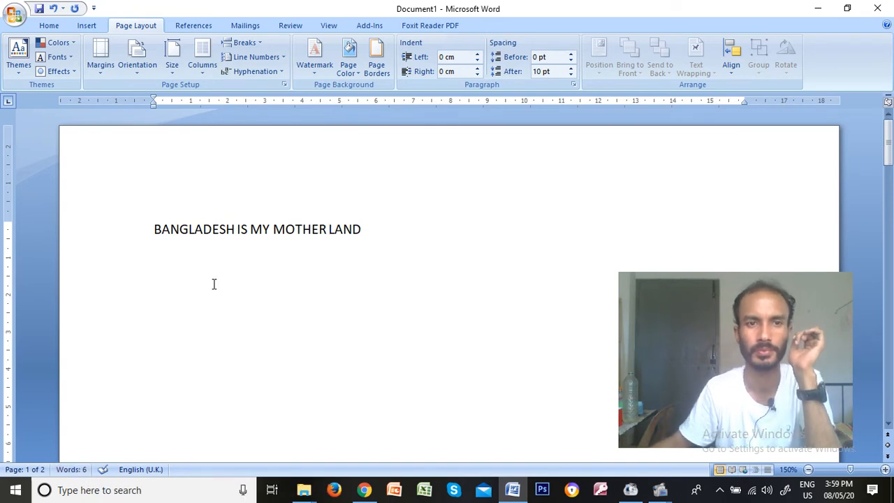
Step: Split MOTHERLAND into "MOTHER LAND" and recheck the Word Count statistics for words, characters, paragraphs and lines
{"action": "left_click", "coordinate": [75, 470]}
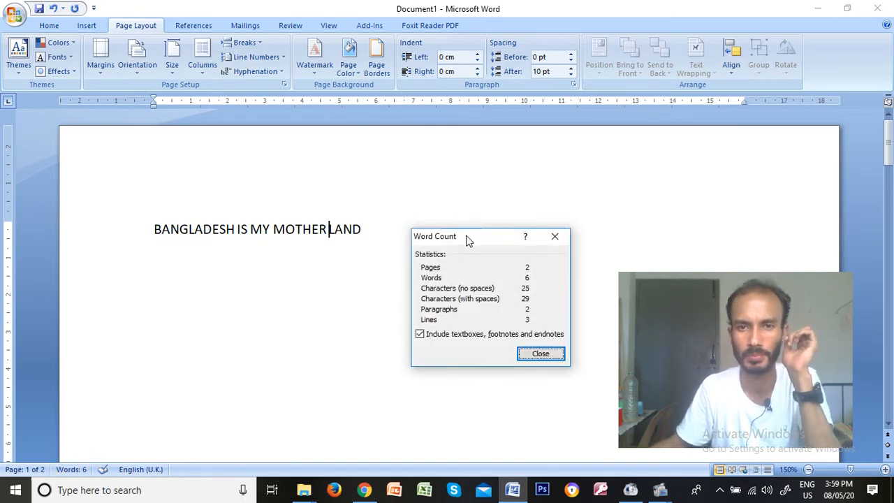
{"action": "left_click_drag", "start_coordinate": [467, 237], "coordinate": [461, 166]}
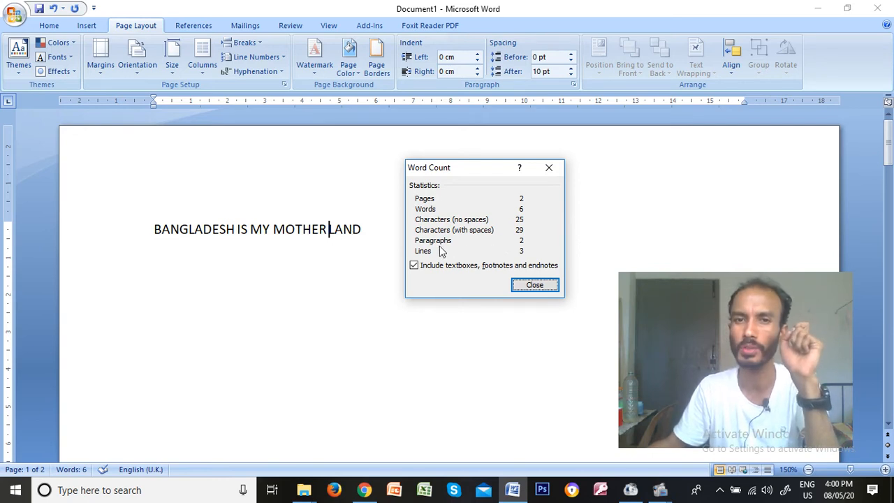
{"action": "left_click_drag", "start_coordinate": [469, 167], "coordinate": [400, 330]}
{"action": "left_click", "coordinate": [368, 230]}
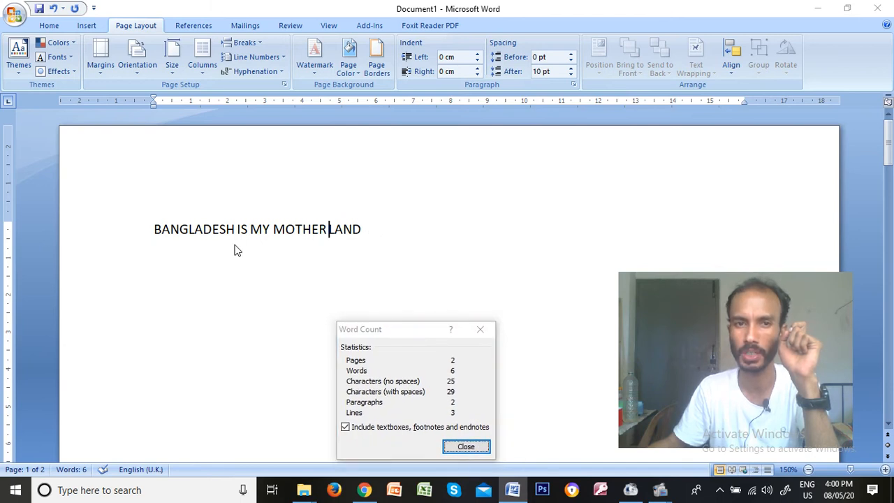
{"action": "left_click", "coordinate": [174, 257]}
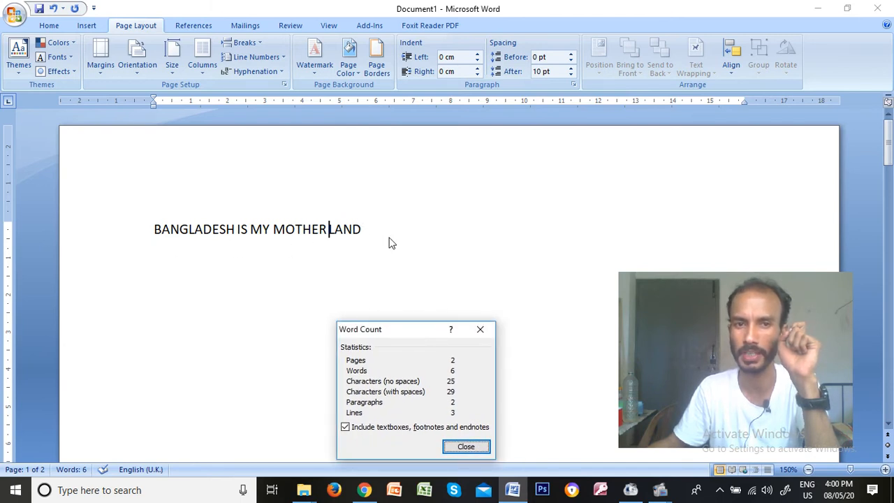
{"action": "left_click_drag", "start_coordinate": [402, 333], "coordinate": [479, 189]}
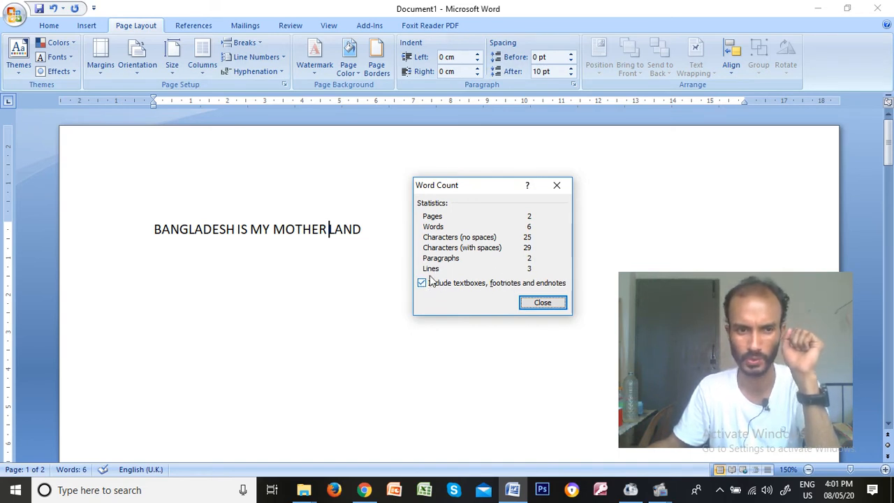
{"action": "left_click", "coordinate": [558, 186]}
Step: Start a new line after the sentence on page 1 and reduce the document zoom to 100%
{"action": "left_click", "coordinate": [419, 233]}
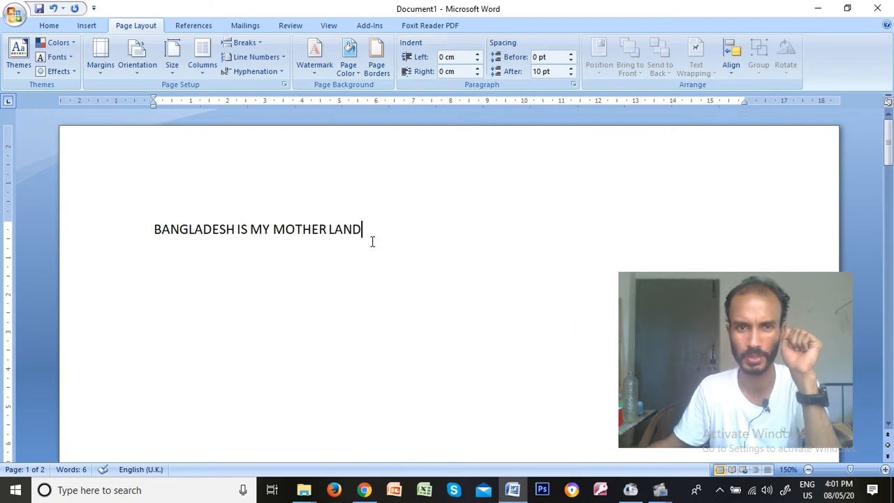
{"action": "key", "text": "Return"}
{"action": "scroll", "coordinate": [377, 287], "scroll_direction": "down", "scroll_amount": 10}
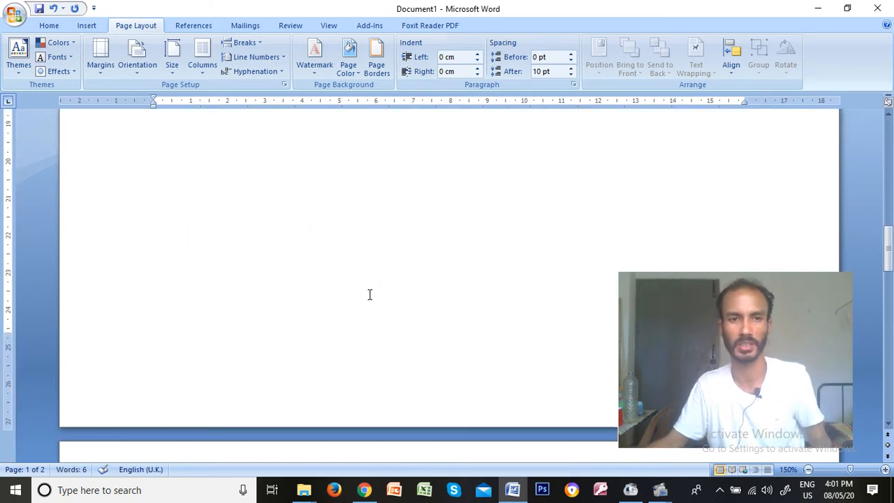
{"action": "scroll", "coordinate": [371, 295], "scroll_direction": "up", "scroll_amount": 10}
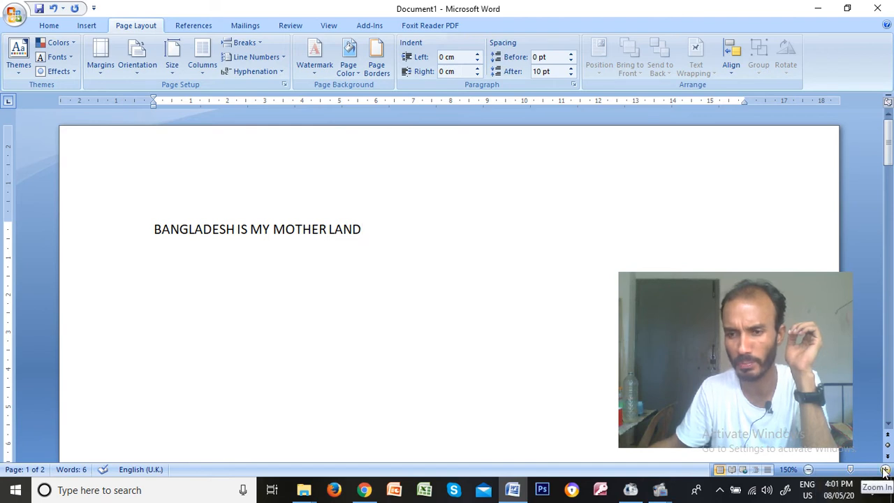
{"action": "mouse_move", "coordinate": [851, 470]}
{"action": "left_mouse_down"}
{"action": "mouse_move", "coordinate": [868, 473]}
{"action": "mouse_move", "coordinate": [833, 480]}
{"action": "mouse_move", "coordinate": [847, 483]}
{"action": "left_mouse_up"}
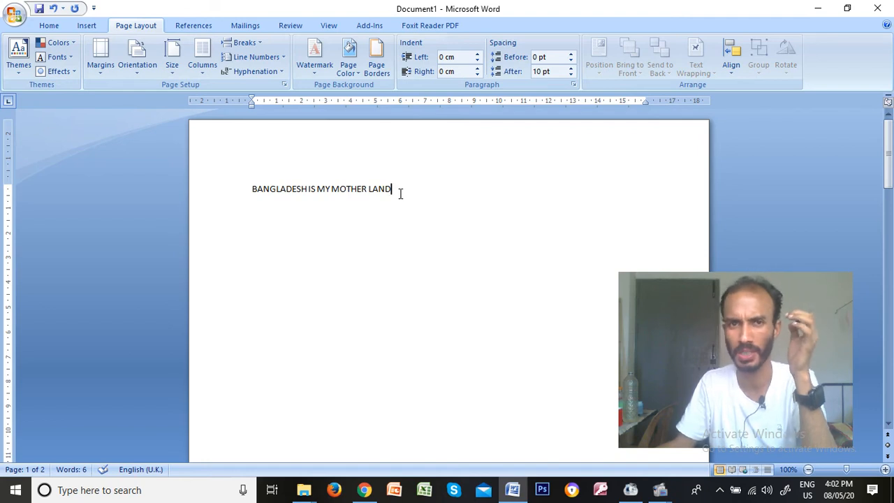
Step: Display the Home commands and add new lines after the sentence, returning the cursor to the sentence's end
{"action": "left_click", "coordinate": [58, 27]}
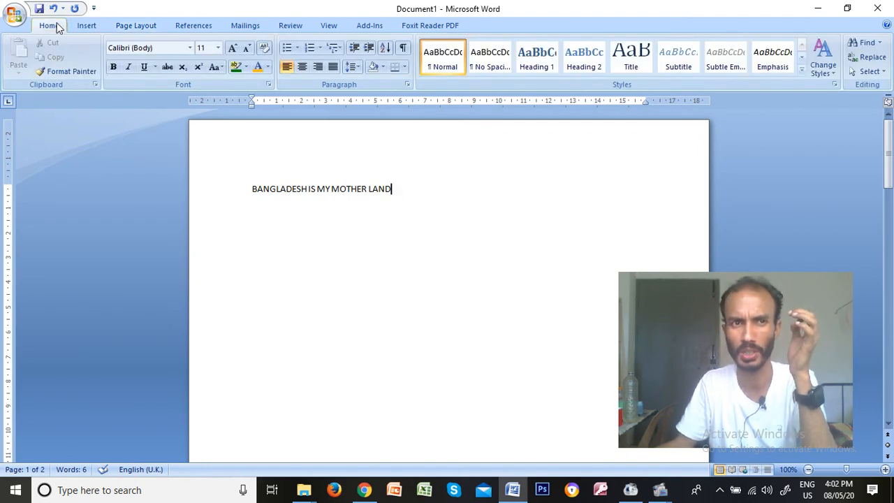
{"action": "key", "text": "Return"}
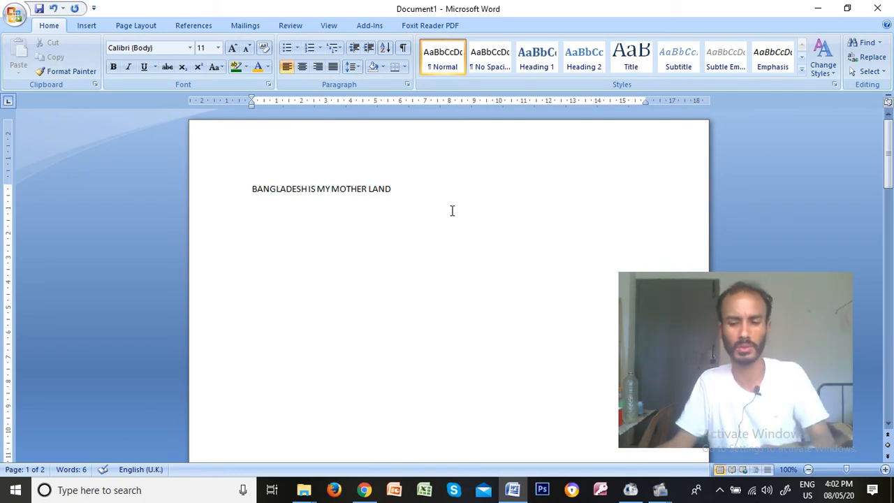
{"action": "key", "text": "Return"}
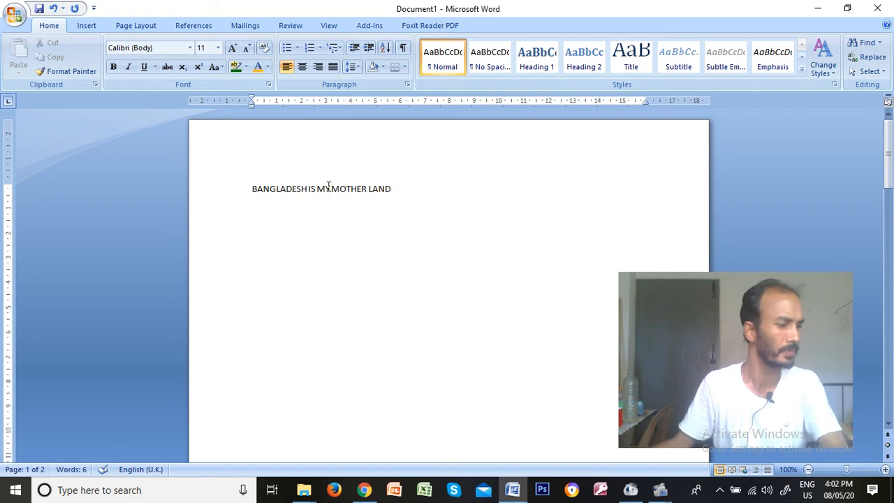
{"action": "left_click", "coordinate": [415, 184]}
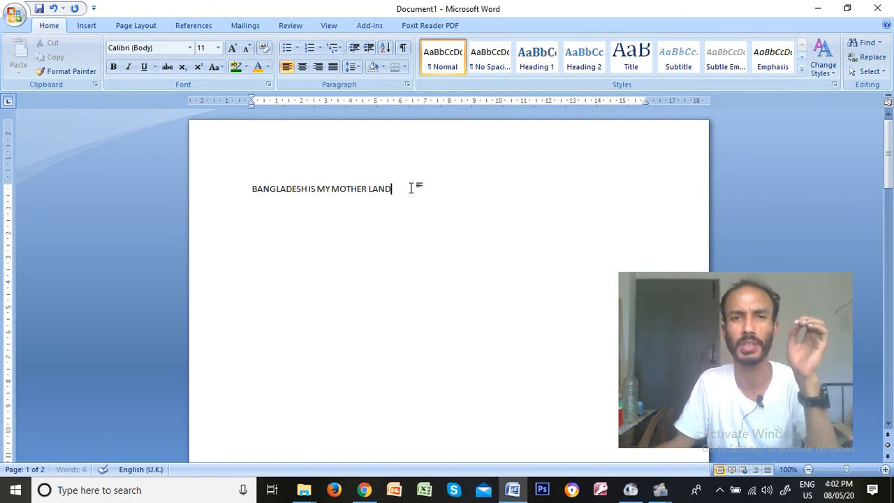
{"action": "left_click", "coordinate": [370, 193]}
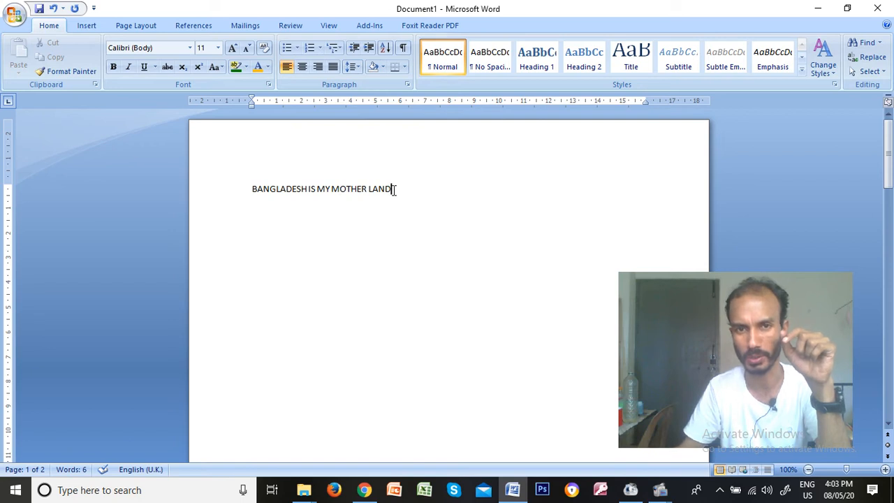
Step: Copy the sentence "BANGLADESH IS MY MOTHER LAND" and place the cursor on the empty line below it
{"action": "left_click_drag", "start_coordinate": [394, 190], "coordinate": [269, 197]}
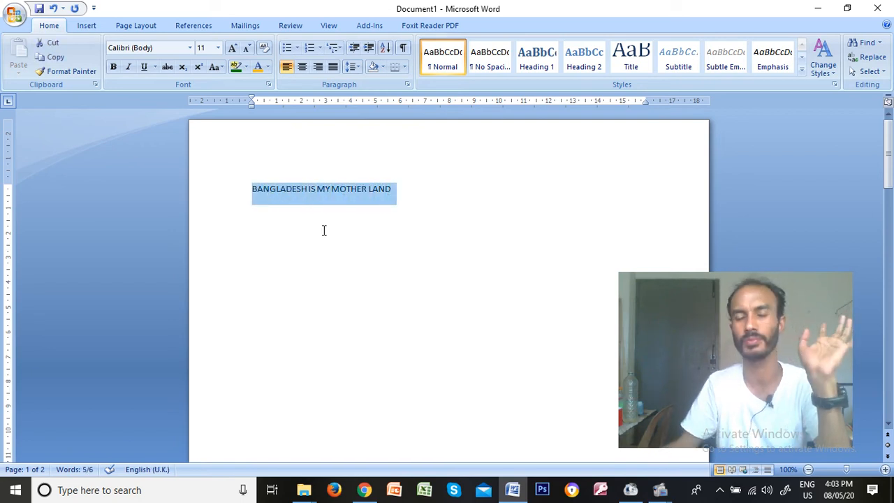
{"action": "left_click", "coordinate": [394, 204]}
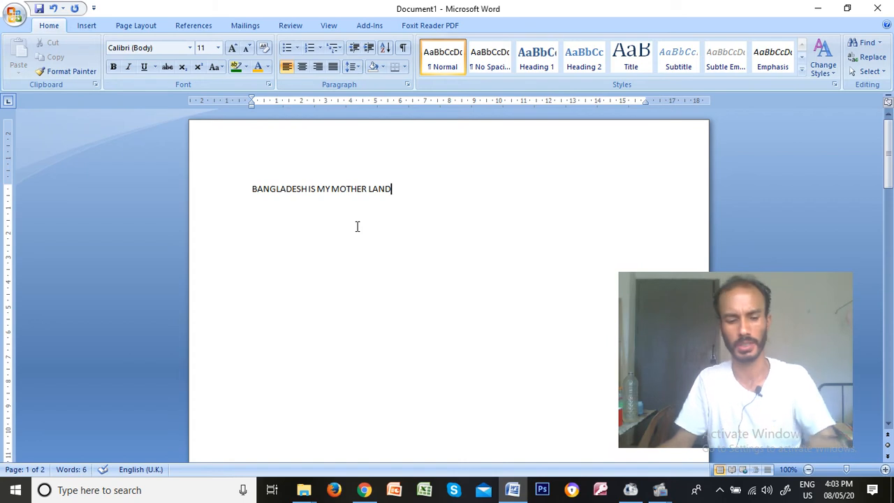
{"action": "left_click_drag", "start_coordinate": [396, 189], "coordinate": [250, 190]}
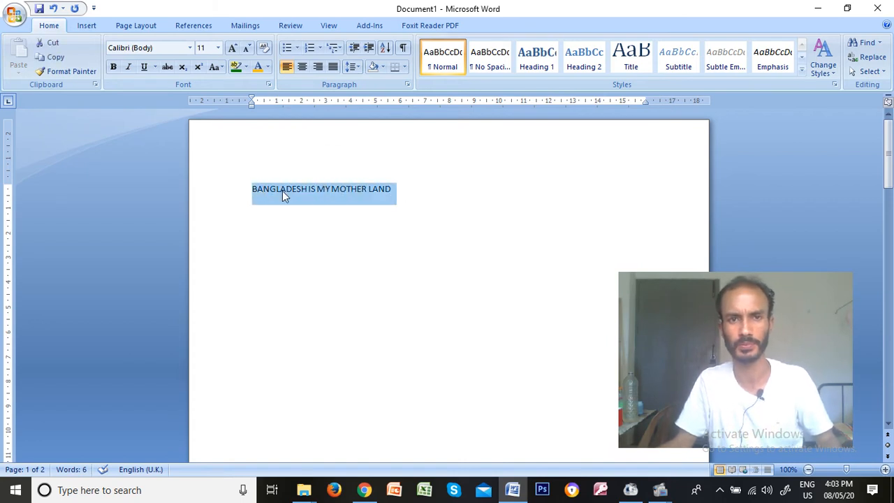
{"action": "right_click", "coordinate": [282, 191]}
{"action": "left_click", "coordinate": [325, 214]}
{"action": "left_click", "coordinate": [266, 223]}
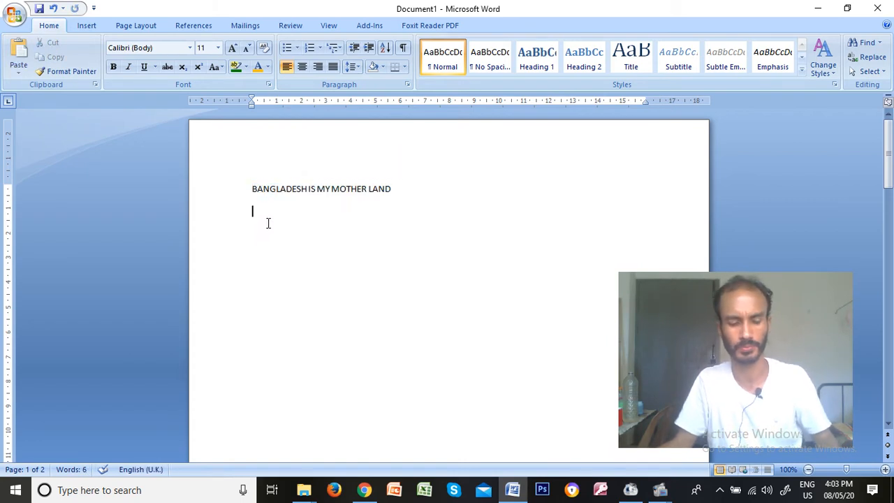
Step: Paste the copied sentence ten times on consecutive lines below the original
{"action": "key", "text": "ctrl+v"}
{"action": "key", "text": "ctrl+v"}
{"action": "key", "text": "ctrl+v"}
{"action": "key", "text": "ctrl+v"}
{"action": "key", "text": "ctrl+v"}
{"action": "key", "text": "ctrl+v"}
{"action": "key", "text": "ctrl+v"}
{"action": "key", "text": "ctrl+v"}
{"action": "key", "text": "ctrl+v"}
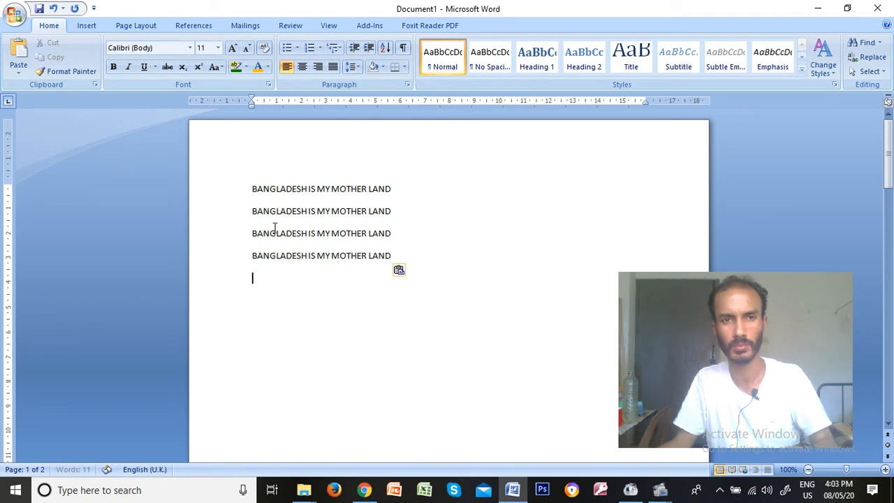
{"action": "key", "text": "ctrl+v"}
{"action": "left_click", "coordinate": [405, 273]}
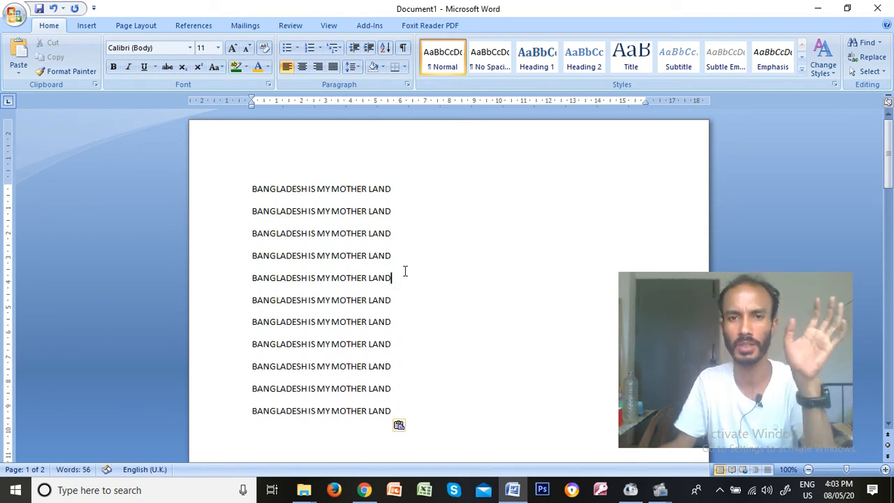
Step: Select only the first sentence line from its end back to its start, and clear the selection
{"action": "scroll", "coordinate": [405, 272], "scroll_direction": "down", "scroll_amount": 2}
{"action": "scroll", "coordinate": [401, 227], "scroll_direction": "up", "scroll_amount": 2}
{"action": "left_click_drag", "start_coordinate": [396, 189], "coordinate": [254, 194]}
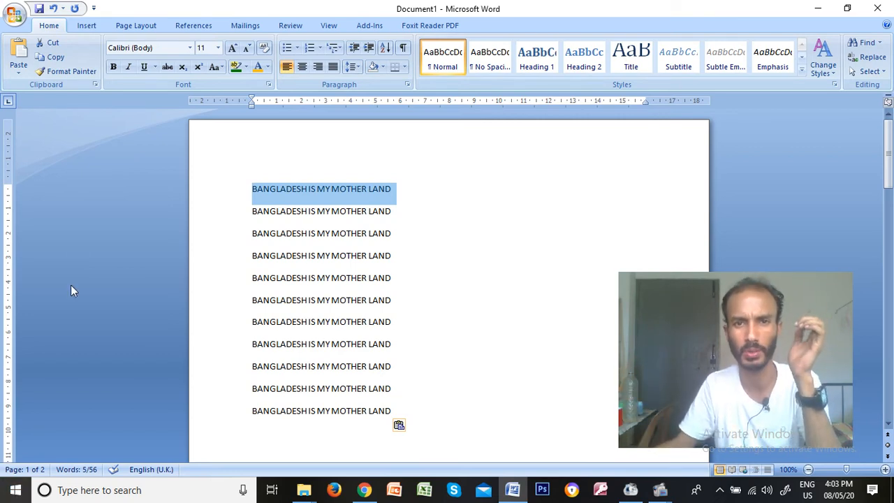
{"action": "left_click", "coordinate": [418, 233]}
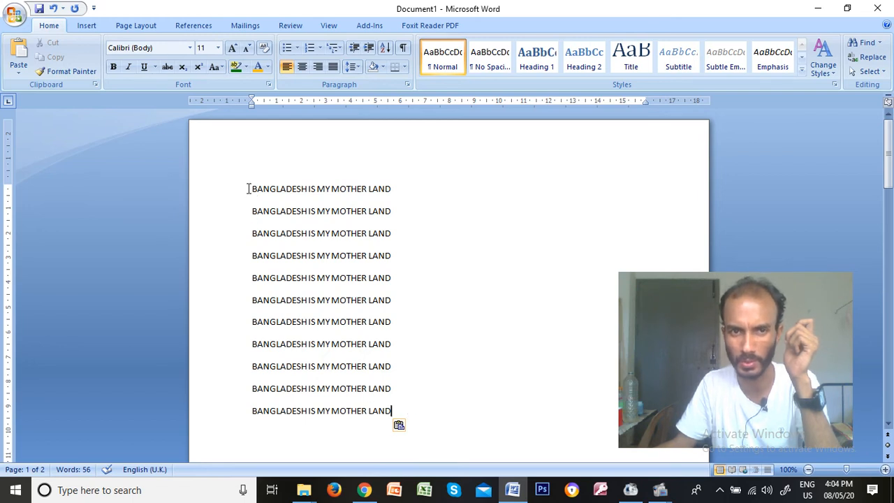
Step: Select all eleven sentence lines from first to last and again from last to first, clearing each selection
{"action": "left_click_drag", "start_coordinate": [252, 190], "coordinate": [382, 417]}
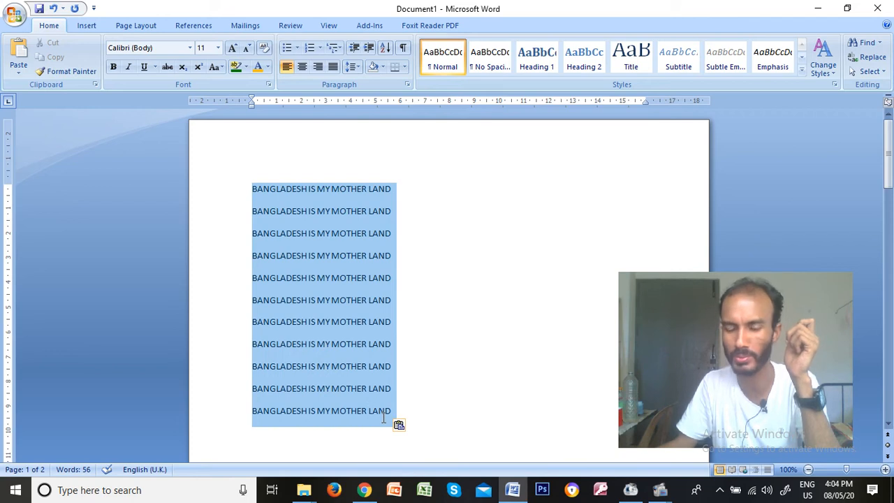
{"action": "left_click_drag", "start_coordinate": [383, 417], "coordinate": [384, 421]}
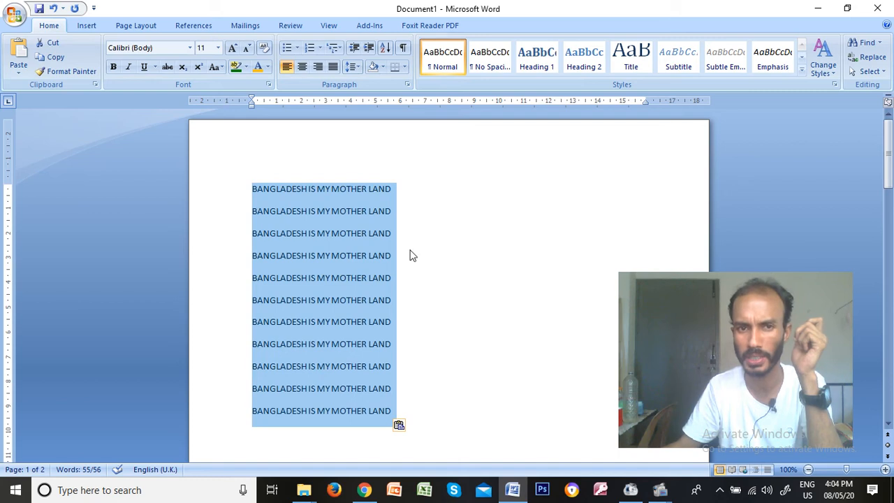
{"action": "left_click", "coordinate": [414, 416]}
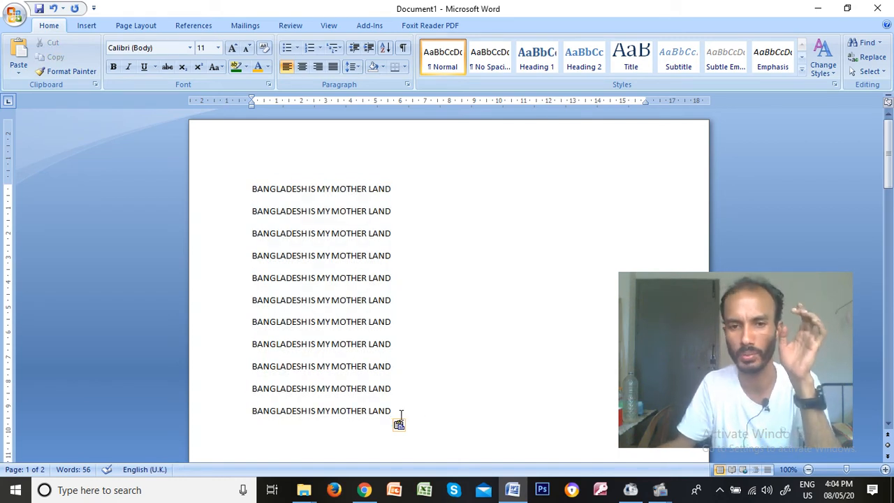
{"action": "left_click_drag", "start_coordinate": [396, 413], "coordinate": [237, 204]}
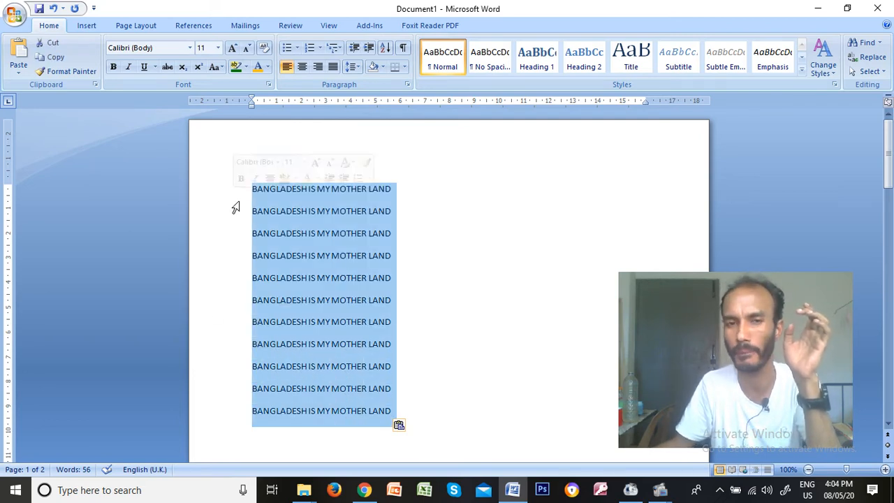
{"action": "left_click", "coordinate": [411, 283]}
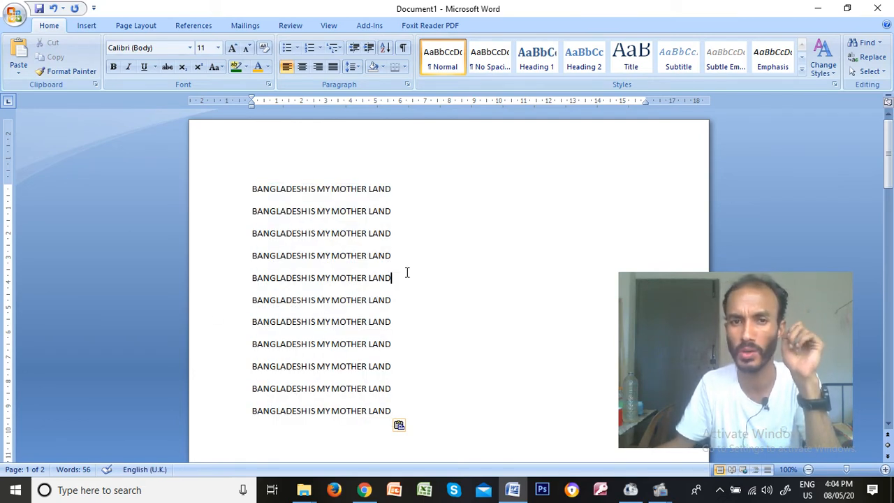
Step: Select text from the start of the first line into the second line, and clear the selection
{"action": "left_click", "coordinate": [252, 192]}
{"action": "left_click_drag", "start_coordinate": [251, 192], "coordinate": [393, 219]}
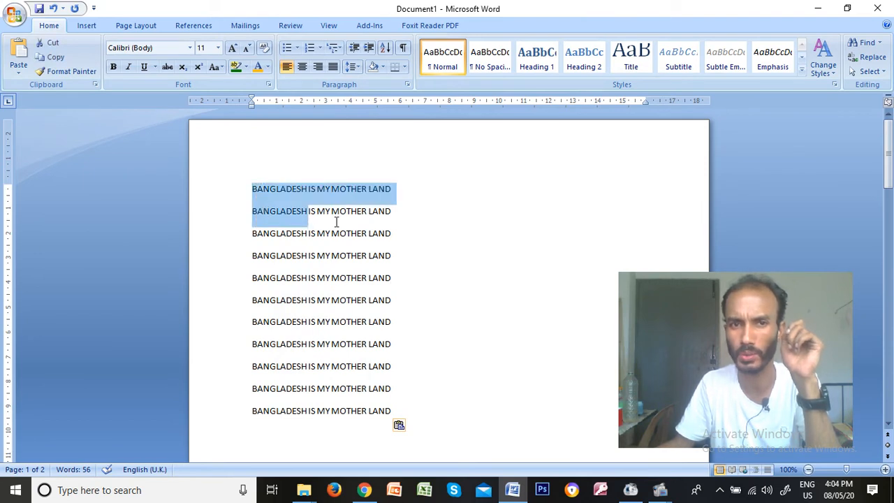
{"action": "left_click", "coordinate": [362, 227]}
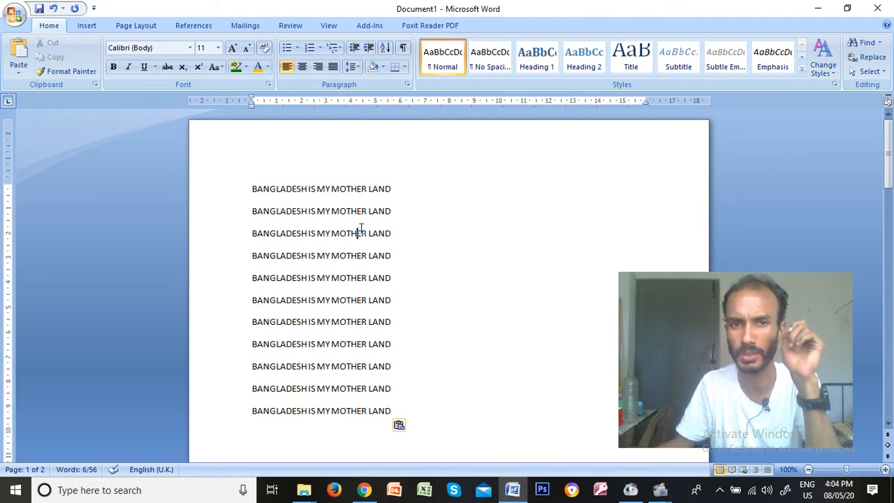
{"action": "left_click", "coordinate": [401, 264]}
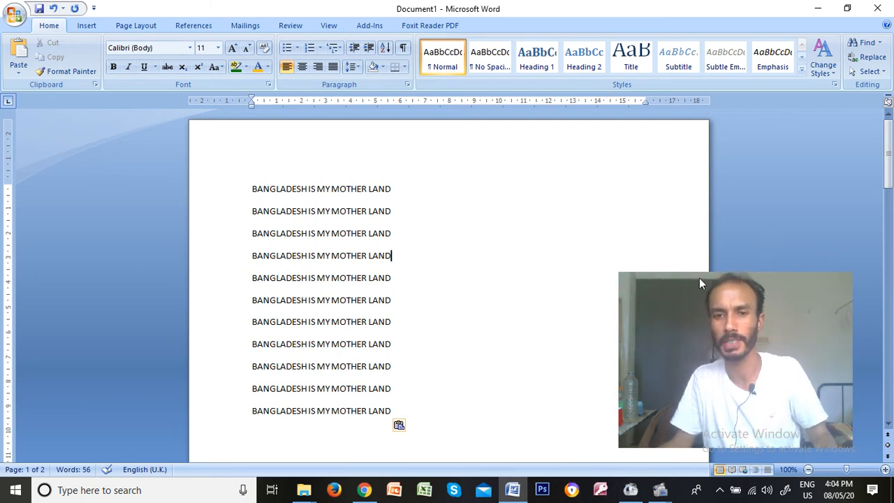
{"action": "mouse_move", "coordinate": [304, 489]}
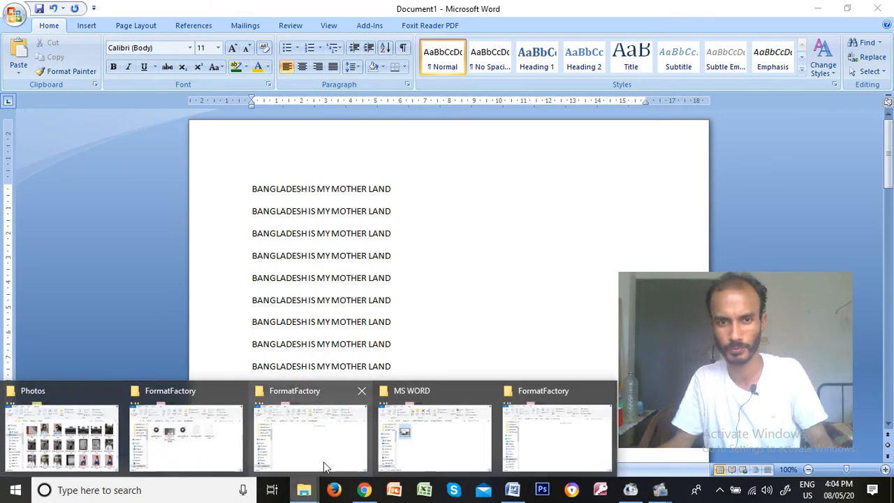
{"action": "mouse_move", "coordinate": [317, 434]}
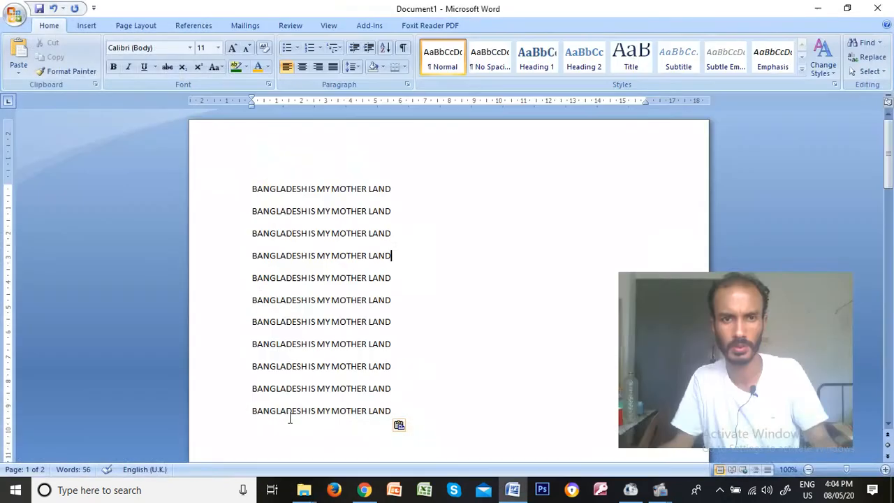
{"action": "left_click", "coordinate": [819, 7]}
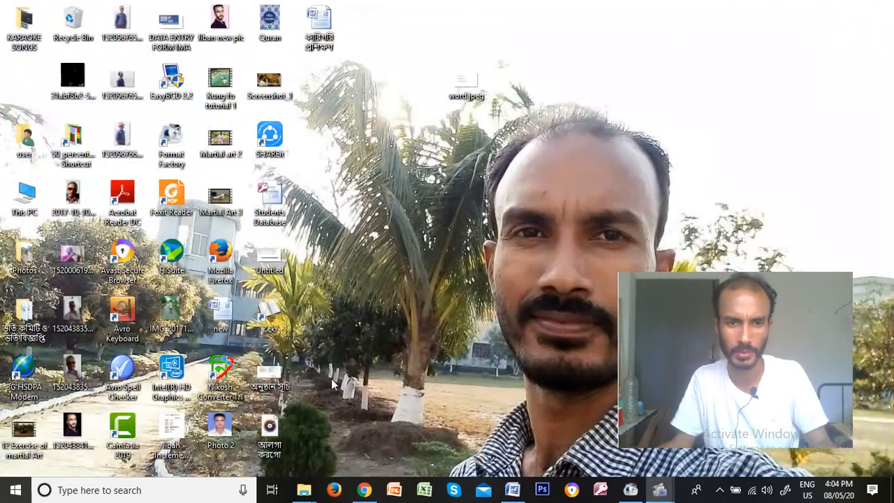
{"action": "key", "text": "alt+Tab"}
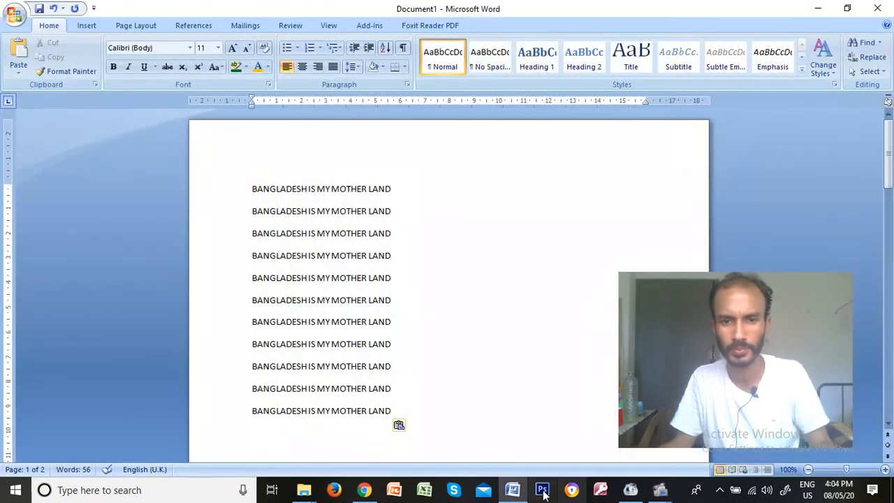
Step: Switch to the File Explorer window showing Photos and open the KARAOKE SONGS folder on the Desktop
{"action": "mouse_move", "coordinate": [304, 491]}
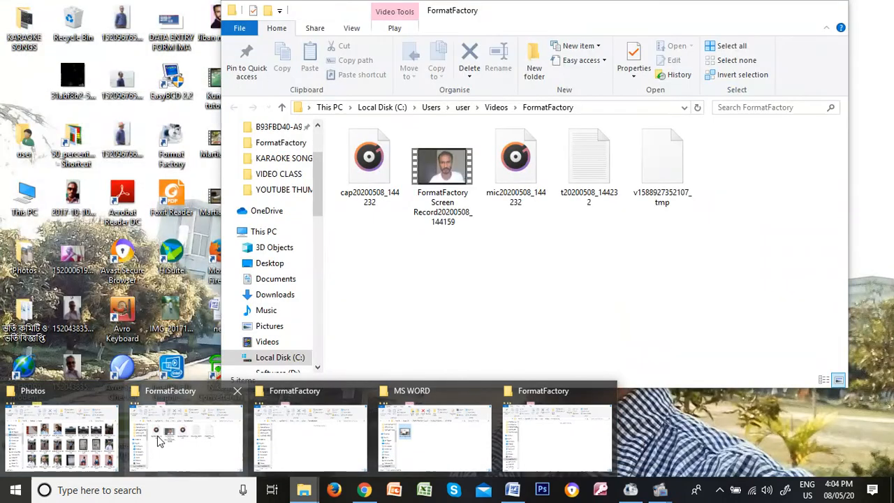
{"action": "mouse_move", "coordinate": [50, 413]}
{"action": "left_click", "coordinate": [60, 392]}
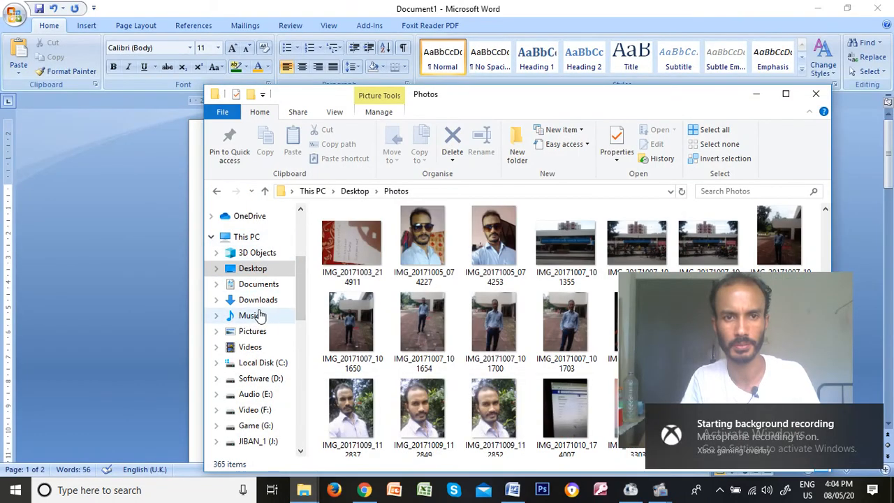
{"action": "left_click", "coordinate": [253, 269]}
{"action": "left_click_drag", "start_coordinate": [605, 91], "coordinate": [430, 26]}
{"action": "left_click", "coordinate": [180, 198]}
{"action": "double_click", "coordinate": [180, 198]}
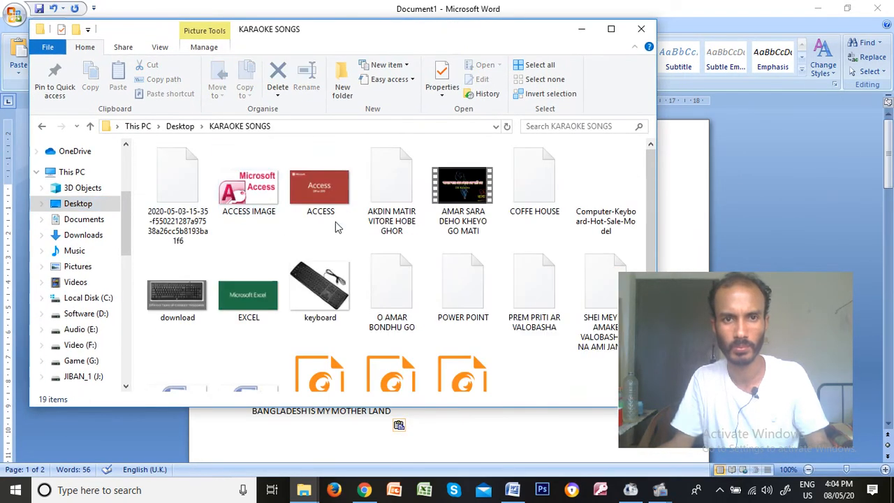
Step: Open the Computer-Keyboard-Hot-Sale-Model image in Photos and move the webcam window down to uncover more of the keyboard
{"action": "left_click", "coordinate": [300, 292]}
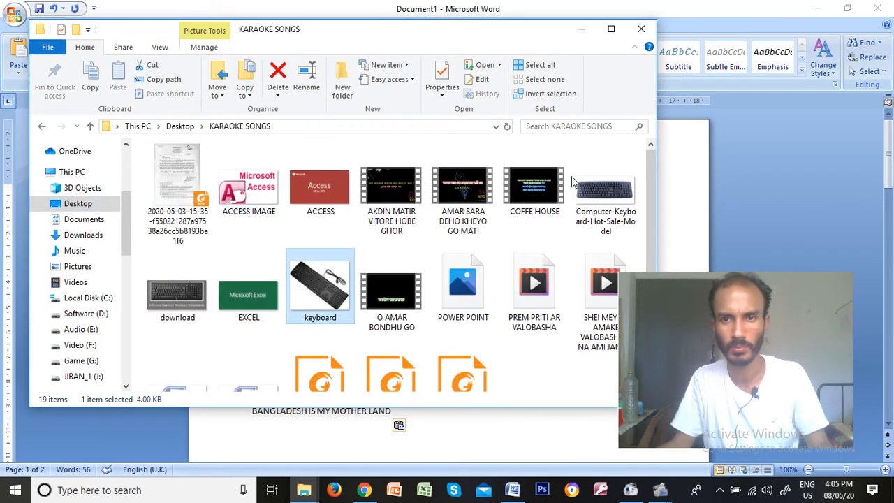
{"action": "double_click", "coordinate": [605, 192]}
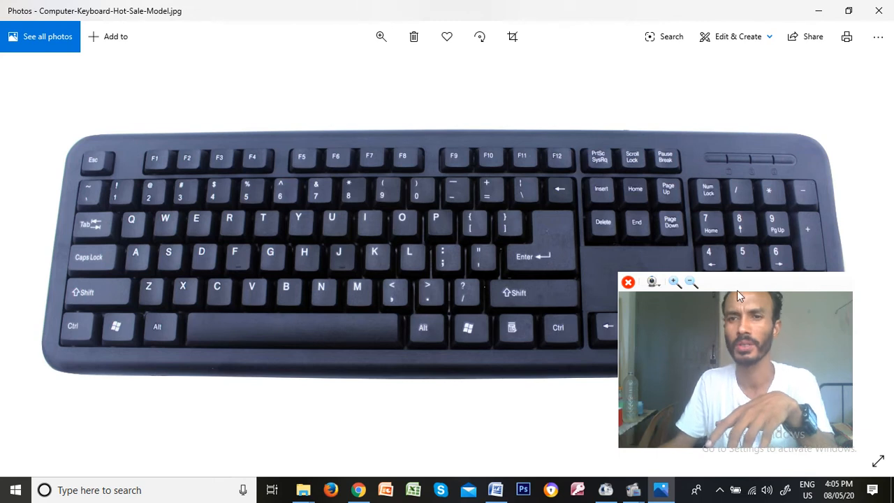
{"action": "left_click_drag", "start_coordinate": [739, 280], "coordinate": [760, 333]}
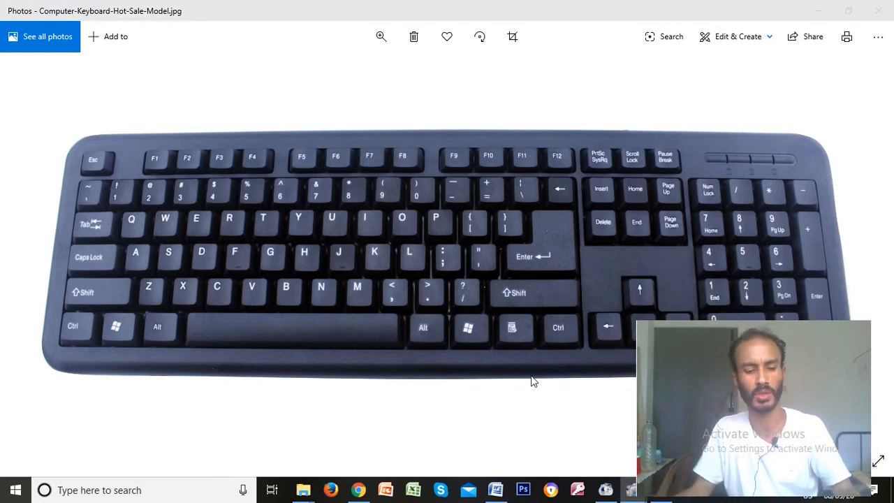
Step: Switch back to the Word document, select the sentence lines from first to last, and clear the selection
{"action": "key", "text": "alt+Tab"}
{"action": "key", "text": "alt+Tab"}
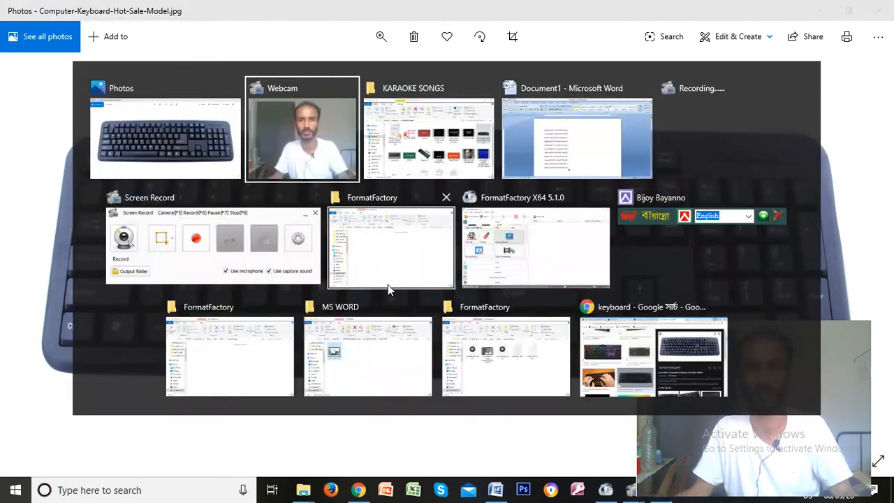
{"action": "key", "text": "alt+Tab"}
{"action": "key", "text": "alt+Tab"}
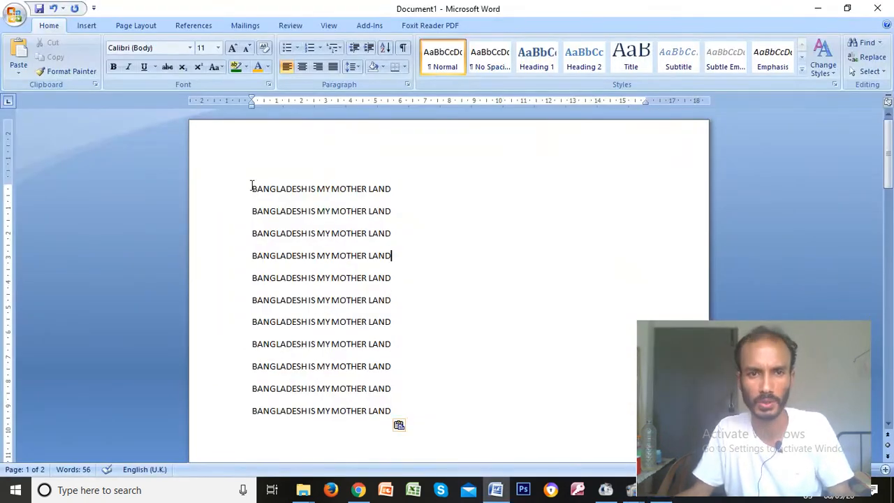
{"action": "left_click_drag", "start_coordinate": [252, 189], "coordinate": [405, 418]}
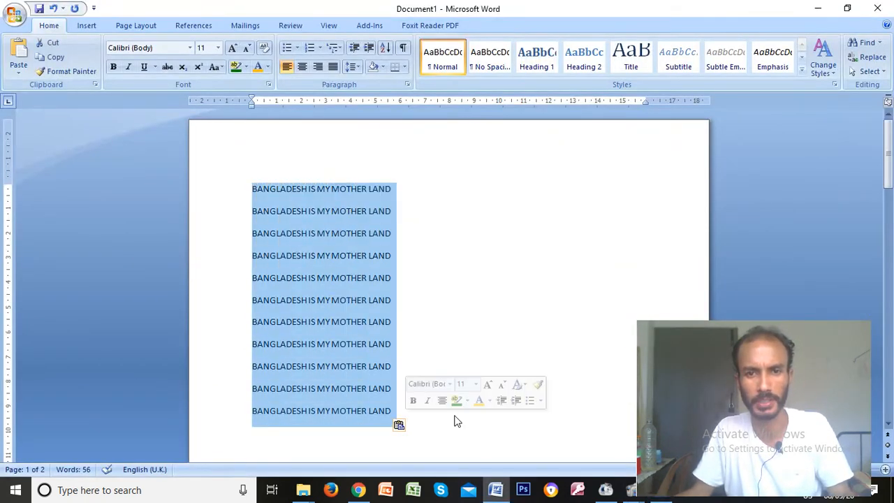
{"action": "left_click", "coordinate": [439, 421]}
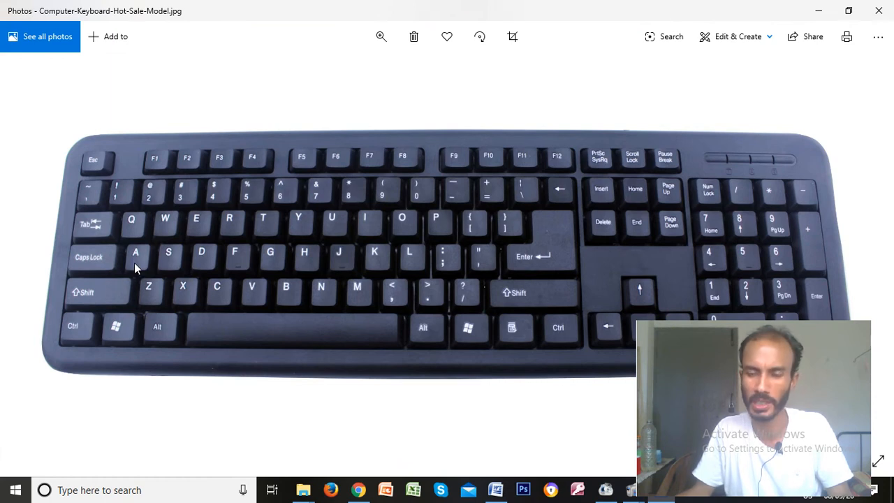
Step: Return from the keyboard image to Word, select the entire document at once, and clear the selection by placing the cursor in the text
{"action": "key", "text": "alt+Tab"}
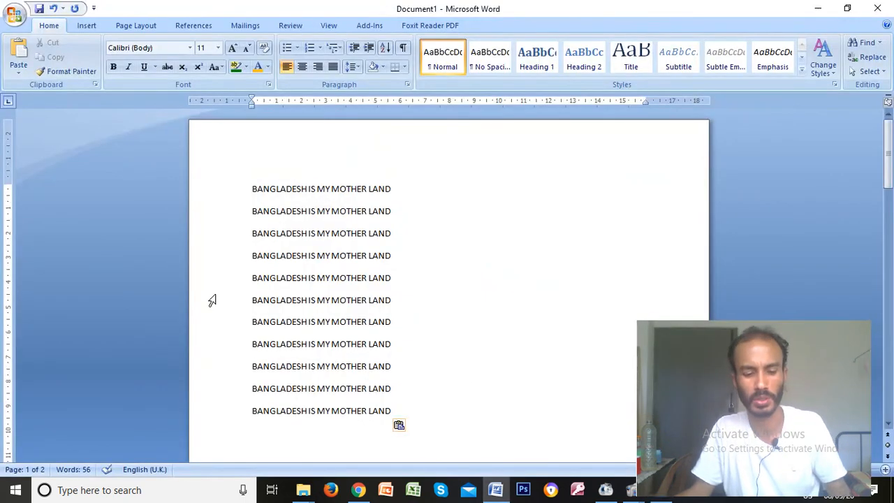
{"action": "key", "text": "ctrl+a"}
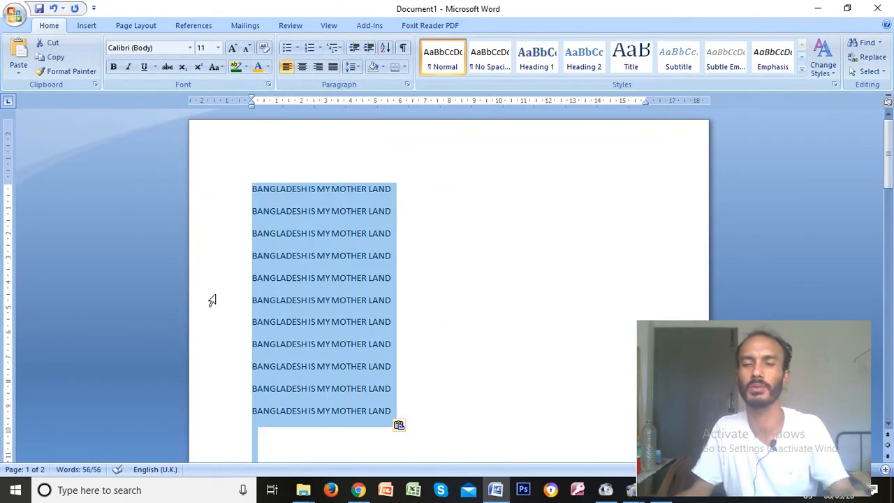
{"action": "left_click", "coordinate": [409, 379]}
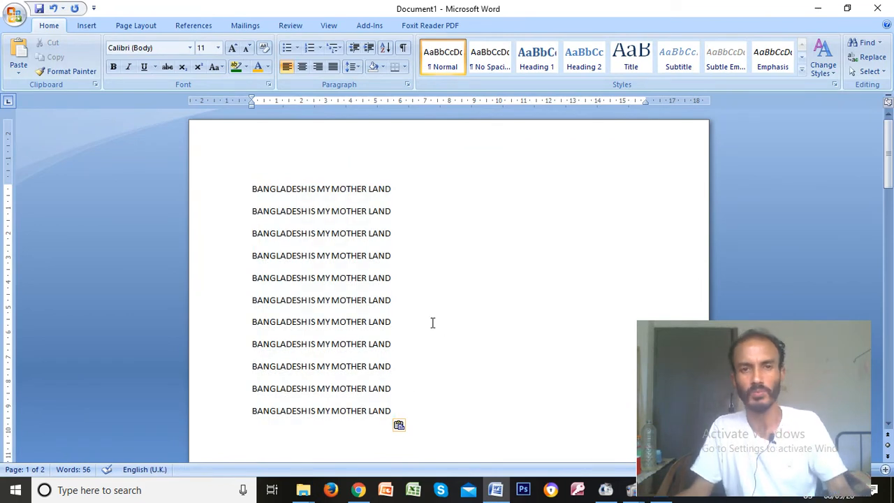
{"action": "left_click", "coordinate": [418, 300]}
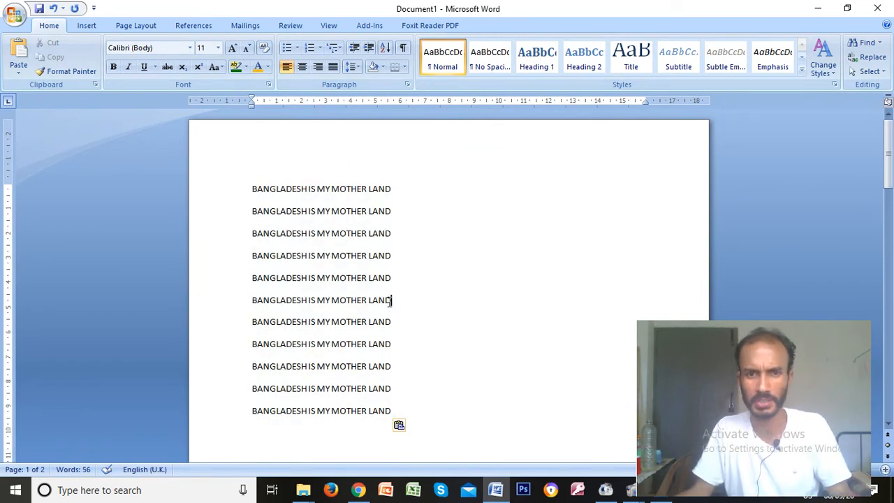
{"action": "left_click", "coordinate": [403, 257]}
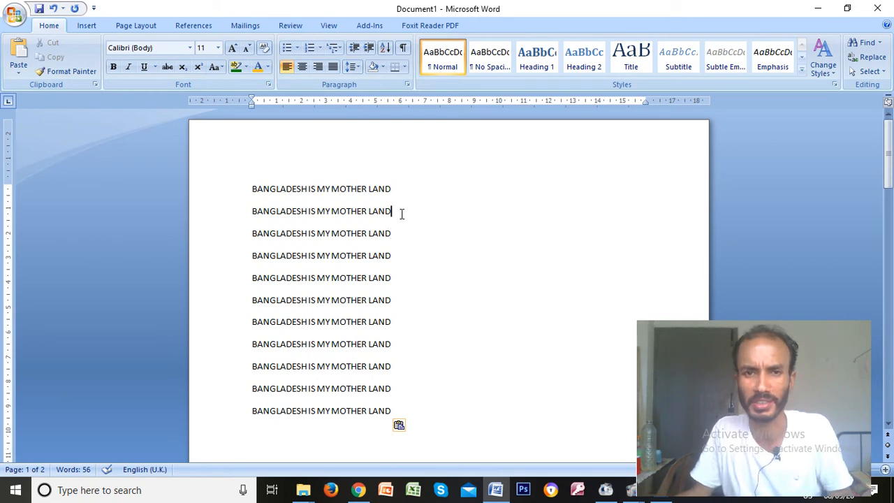
{"action": "left_click", "coordinate": [400, 278]}
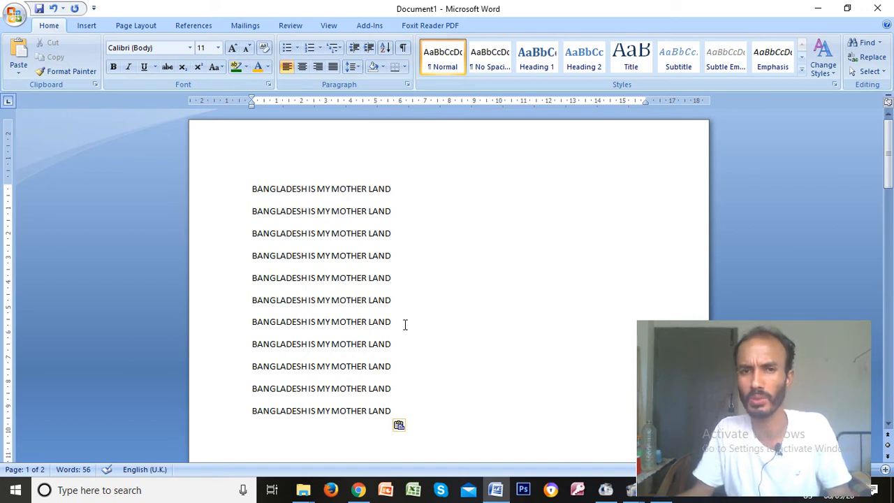
{"action": "left_click", "coordinate": [405, 265]}
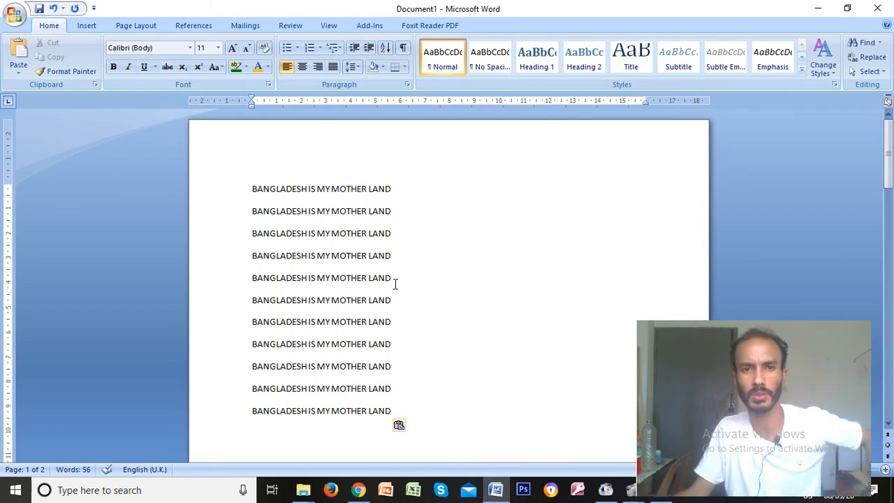
{"action": "left_click", "coordinate": [400, 255]}
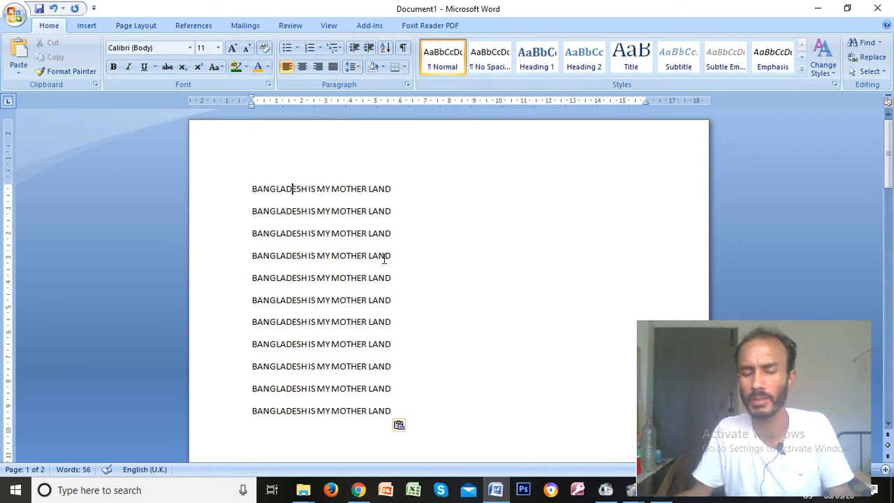
{"action": "left_click", "coordinate": [332, 241]}
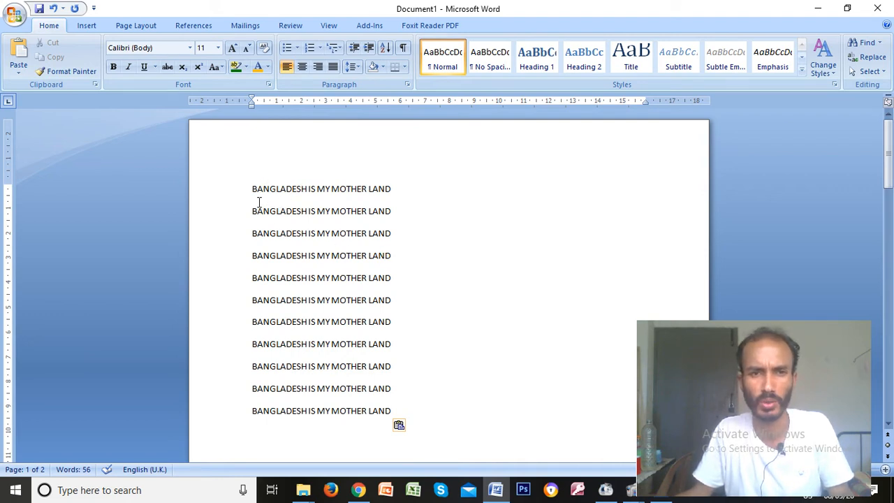
Step: Select the beginnings of the first, fourth, sixth and last sentence lines one after another, and clear the selection
{"action": "left_click_drag", "start_coordinate": [253, 188], "coordinate": [280, 192]}
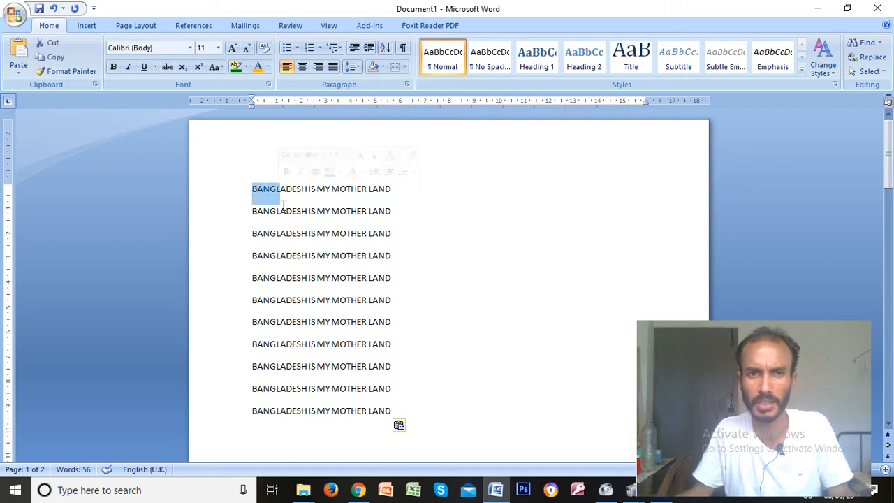
{"action": "left_click_drag", "start_coordinate": [254, 258], "coordinate": [331, 259]}
{"action": "left_click_drag", "start_coordinate": [254, 302], "coordinate": [368, 302]}
{"action": "left_click_drag", "start_coordinate": [254, 411], "coordinate": [369, 413]}
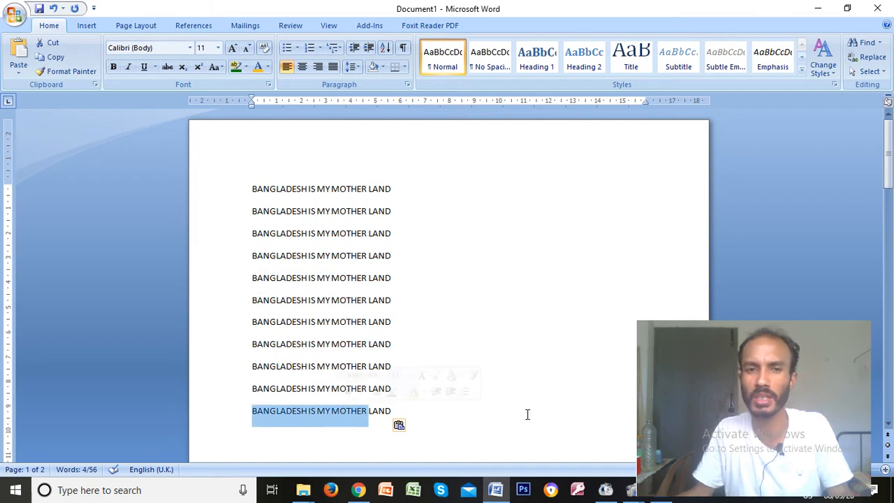
{"action": "left_click", "coordinate": [437, 393]}
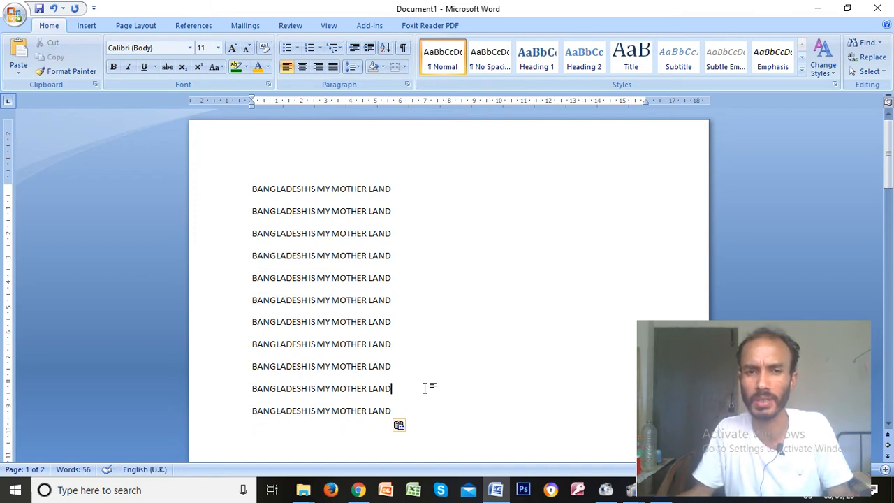
Step: Select all the sentence lines from first to last in one sweep, and clear the selection by placing the cursor in the text
{"action": "left_click_drag", "start_coordinate": [395, 194], "coordinate": [397, 417]}
{"action": "left_click", "coordinate": [408, 286]}
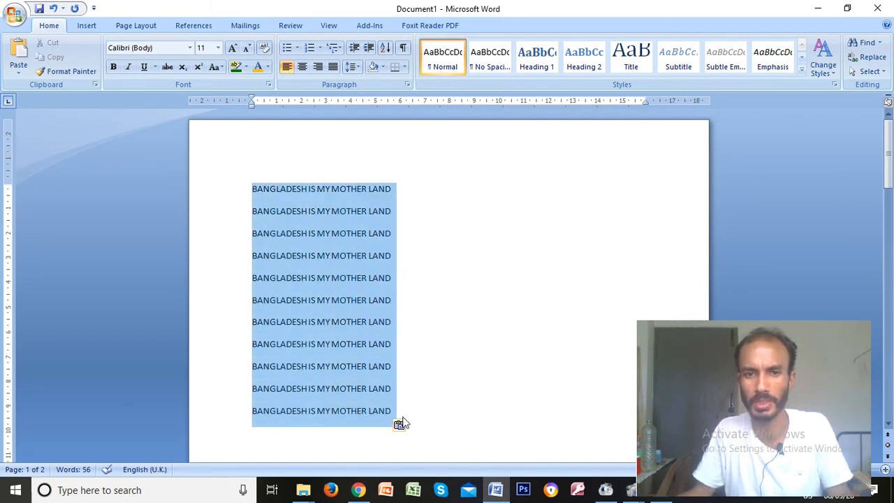
{"action": "left_click", "coordinate": [391, 343]}
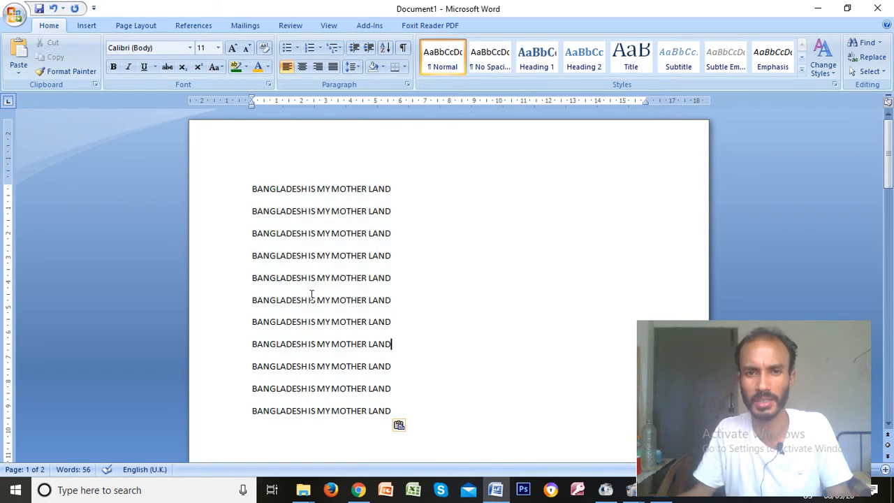
{"action": "left_click", "coordinate": [399, 257]}
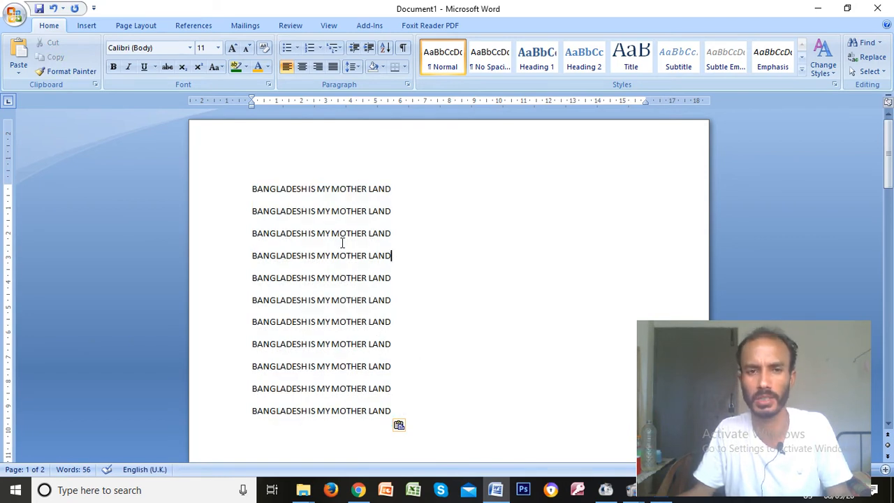
{"action": "left_click", "coordinate": [395, 230]}
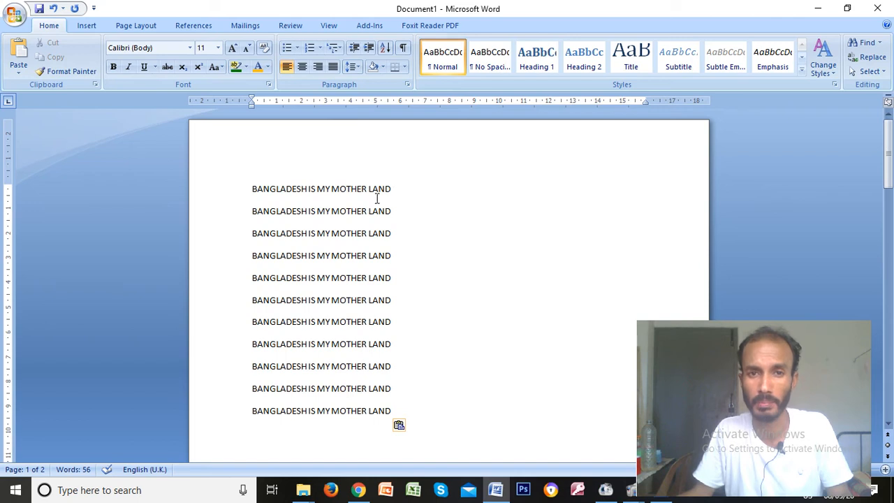
Step: Select the first, fourth, sixth and last sentence lines together, checking the Ctrl key on the keyboard image in Photos, and clear the selection
{"action": "left_click_drag", "start_coordinate": [394, 189], "coordinate": [253, 191]}
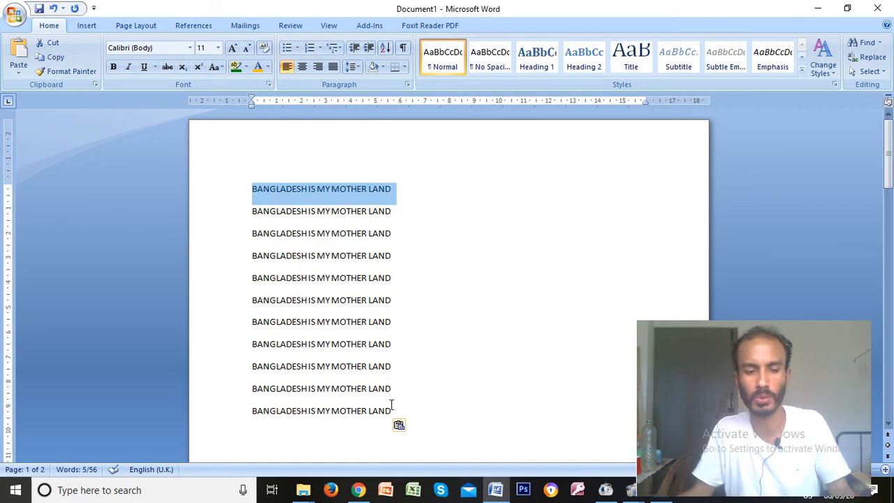
{"action": "key", "text": "alt+Tab"}
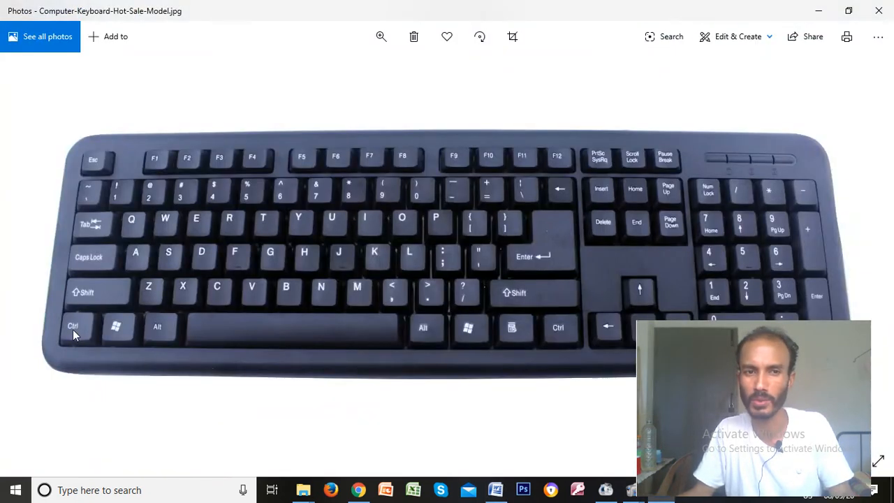
{"action": "key", "text": "alt+Tab"}
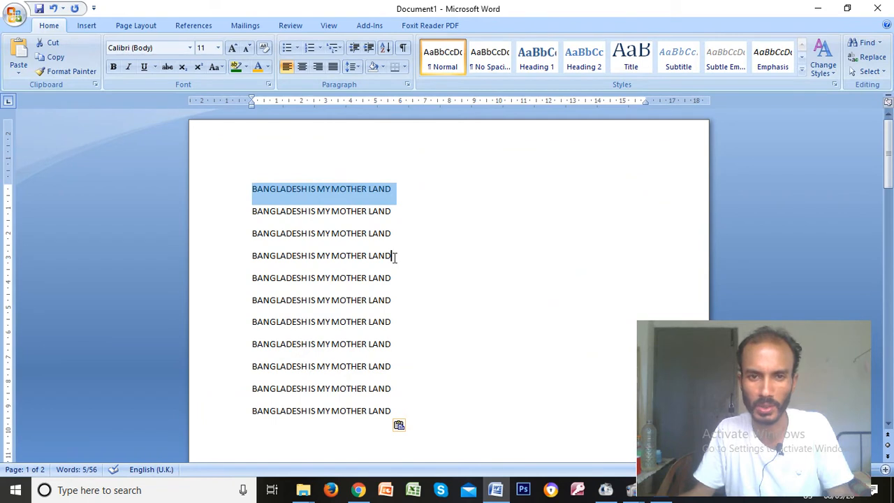
{"action": "left_click_drag", "start_coordinate": [393, 257], "coordinate": [255, 260]}
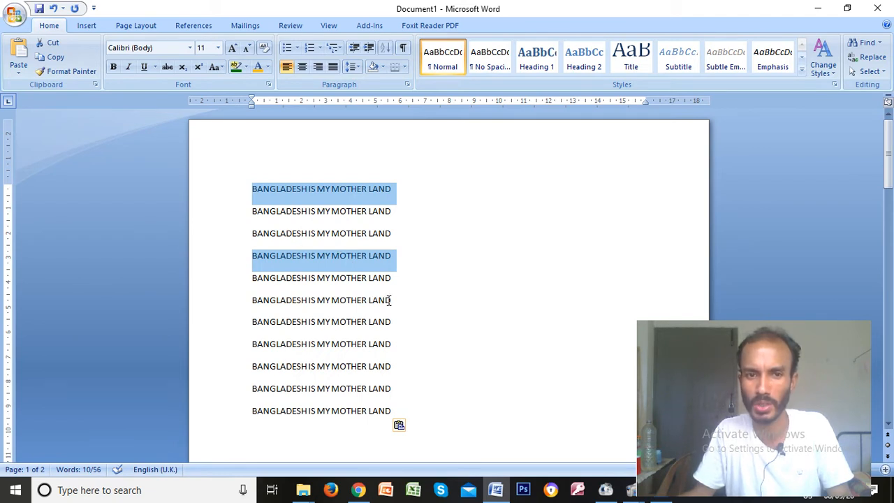
{"action": "left_click_drag", "start_coordinate": [399, 299], "coordinate": [284, 313]}
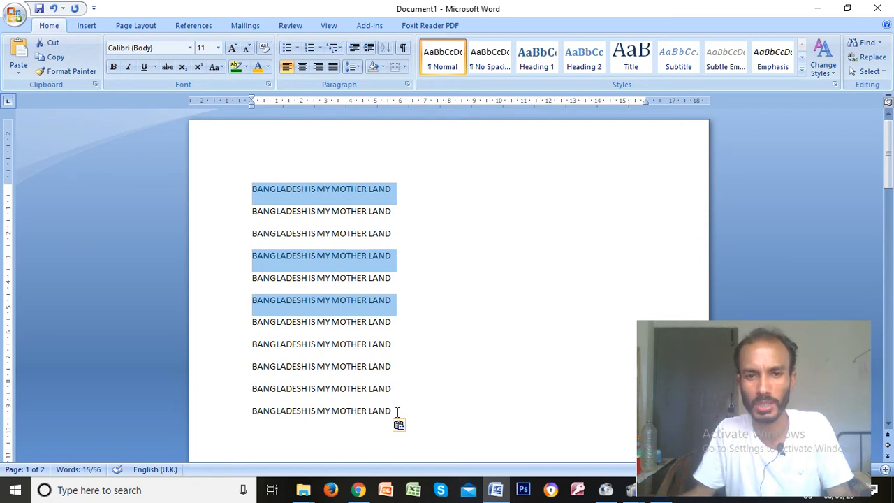
{"action": "left_click_drag", "start_coordinate": [379, 409], "coordinate": [273, 410]}
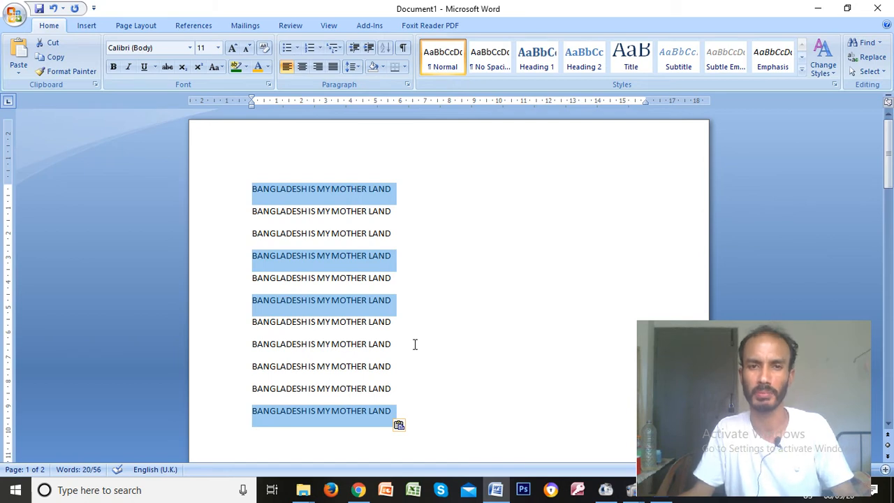
{"action": "left_click", "coordinate": [415, 308]}
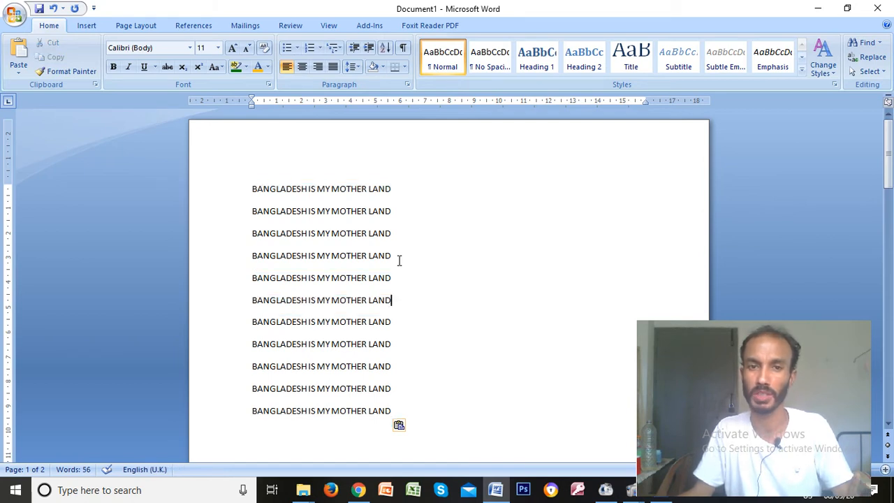
Step: Select only the first sentence line and clear the selection
{"action": "left_click", "coordinate": [399, 259]}
{"action": "left_click_drag", "start_coordinate": [399, 190], "coordinate": [256, 189]}
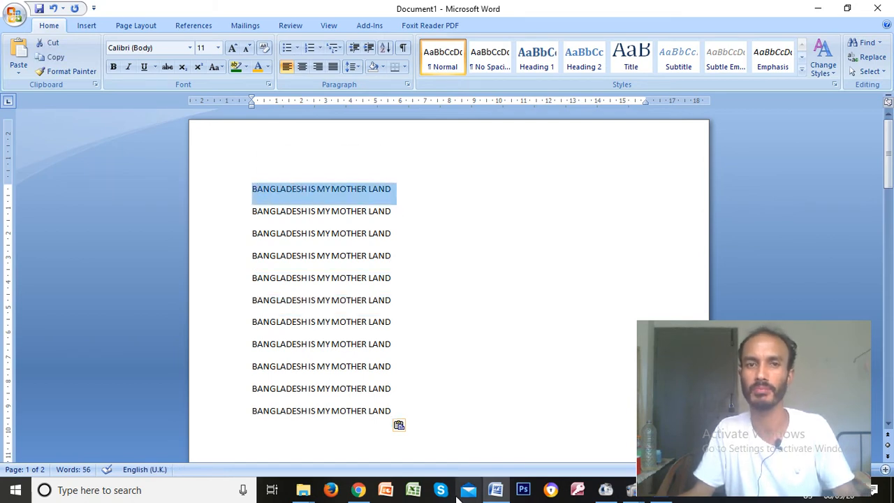
{"action": "left_click", "coordinate": [409, 406]}
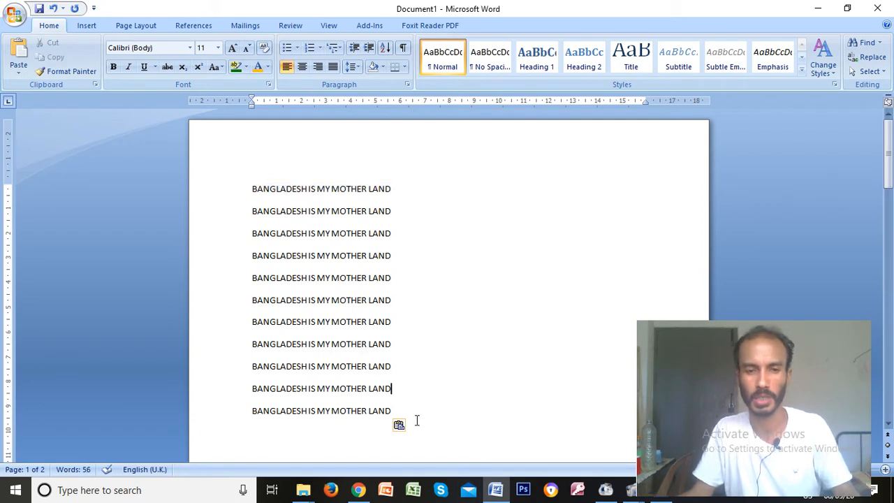
Step: Select the entire document at once, select the visible sentence lines again with the mouse, and clear the selection
{"action": "key", "text": "ctrl+a"}
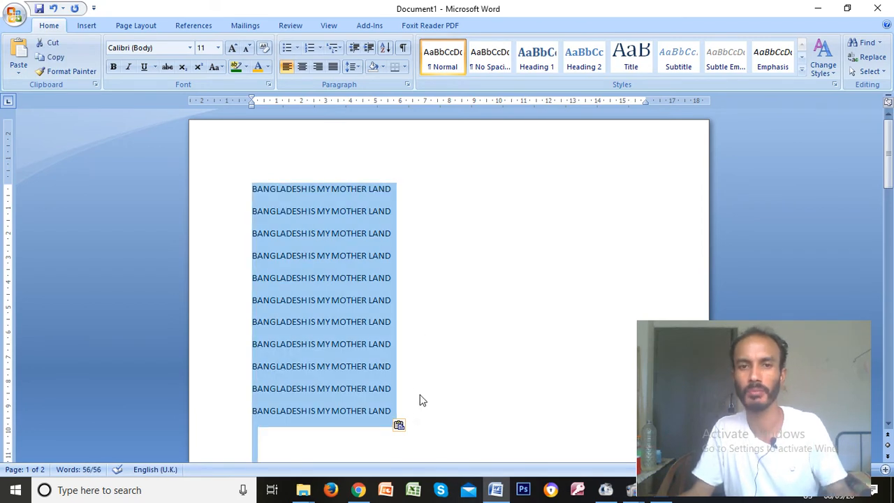
{"action": "left_click", "coordinate": [417, 391]}
{"action": "left_click_drag", "start_coordinate": [244, 187], "coordinate": [410, 424]}
{"action": "left_click", "coordinate": [413, 372]}
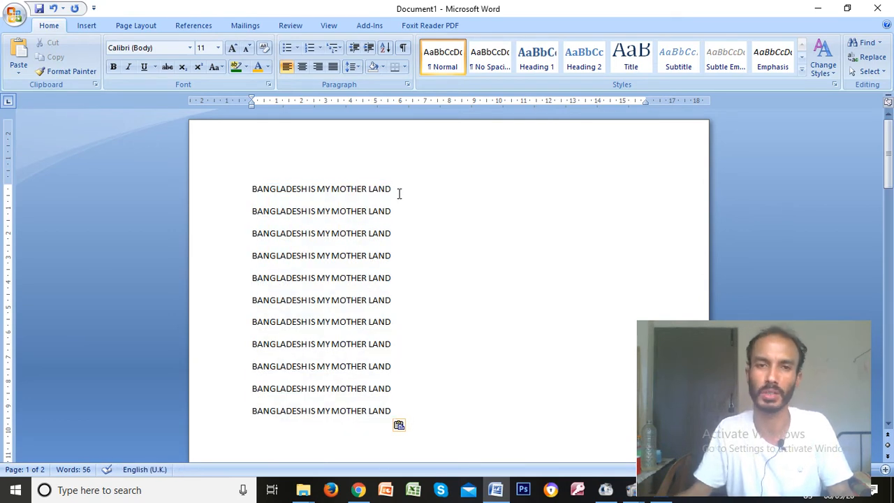
Step: Select the non-adjacent first, third, sixth, eighth and tenth sentence lines together, and clear the selection
{"action": "left_click_drag", "start_coordinate": [397, 193], "coordinate": [255, 194]}
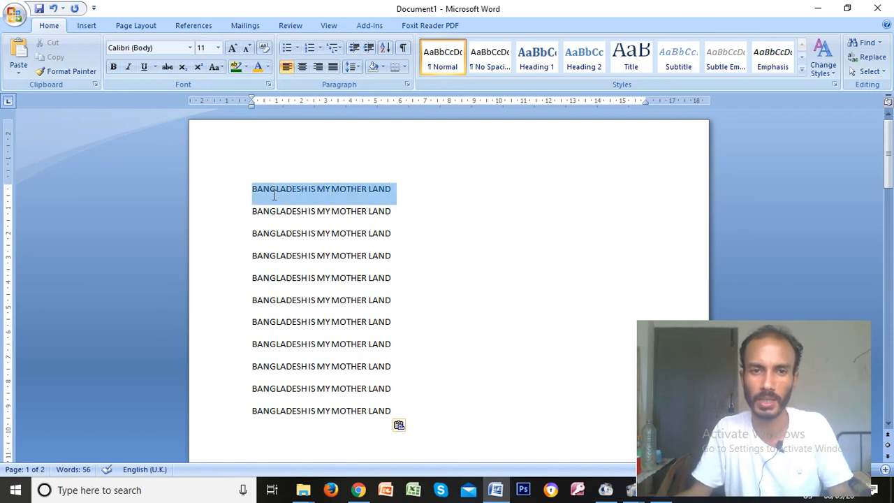
{"action": "left_click_drag", "start_coordinate": [400, 238], "coordinate": [255, 239]}
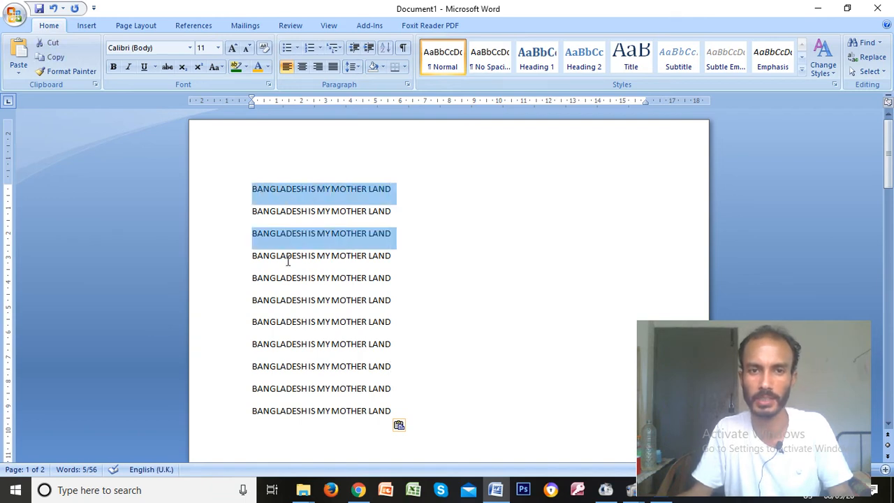
{"action": "left_click_drag", "start_coordinate": [402, 305], "coordinate": [263, 302]}
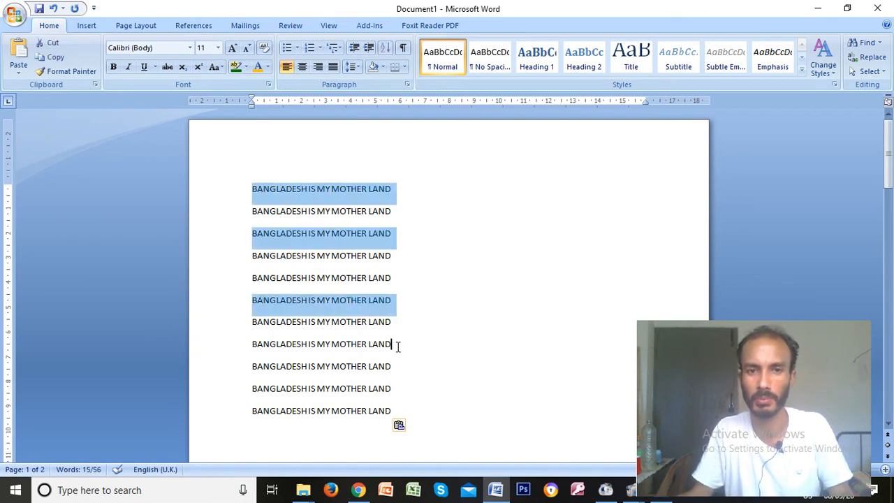
{"action": "left_click_drag", "start_coordinate": [398, 345], "coordinate": [243, 345]}
{"action": "left_click_drag", "start_coordinate": [396, 397], "coordinate": [236, 393]}
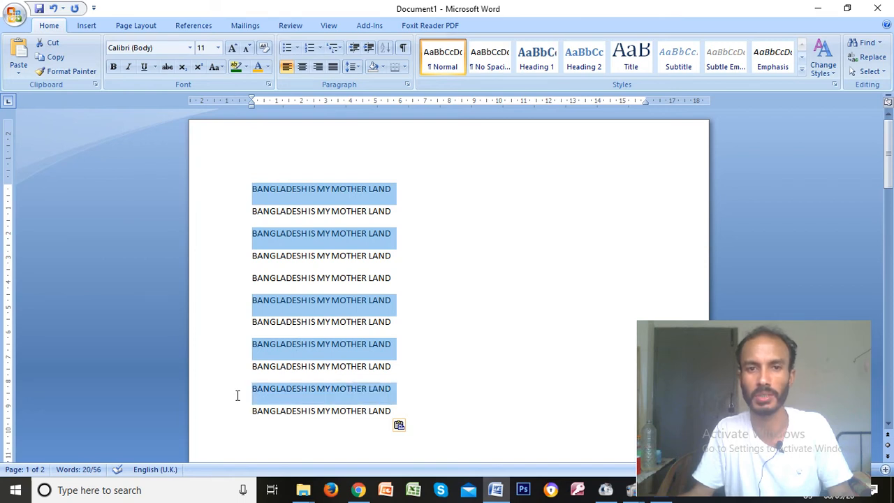
{"action": "left_click", "coordinate": [419, 333]}
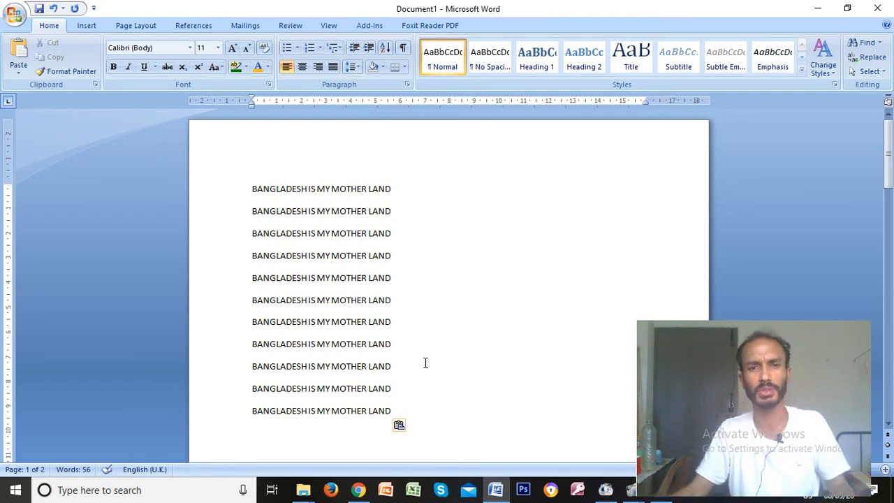
{"action": "left_click", "coordinate": [421, 352]}
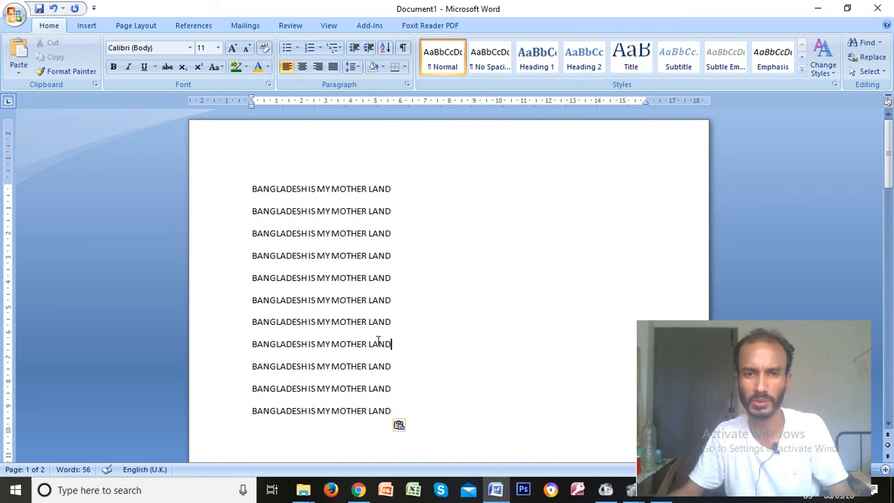
Step: Switch to the keyboard image in Photos and move the webcam window down to uncover the arrow keys
{"action": "key", "text": "alt+Tab"}
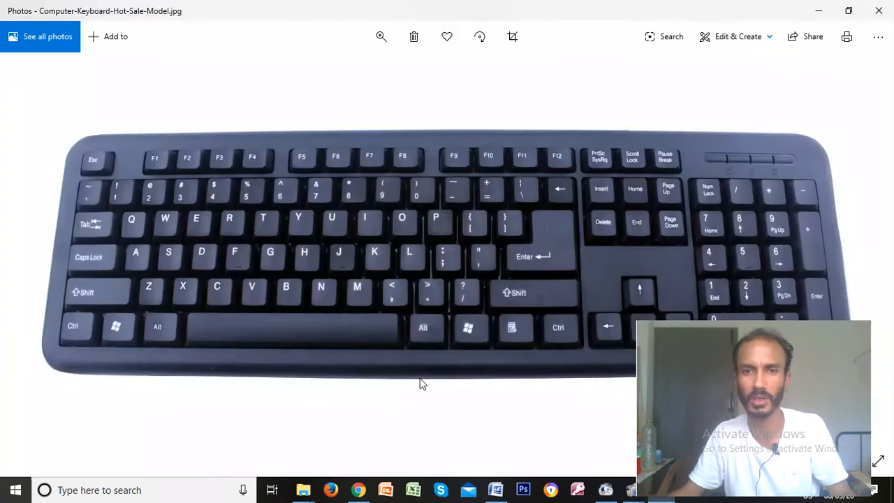
{"action": "mouse_move", "coordinate": [761, 330]}
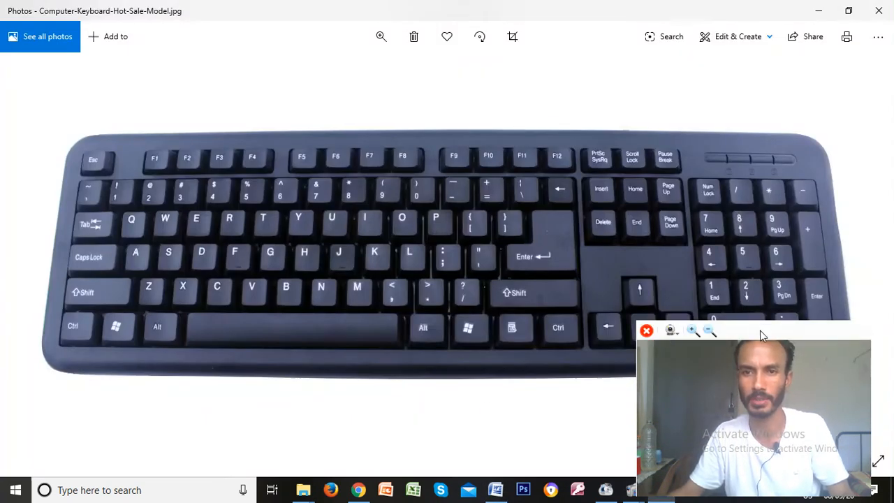
{"action": "left_click_drag", "start_coordinate": [761, 331], "coordinate": [779, 352]}
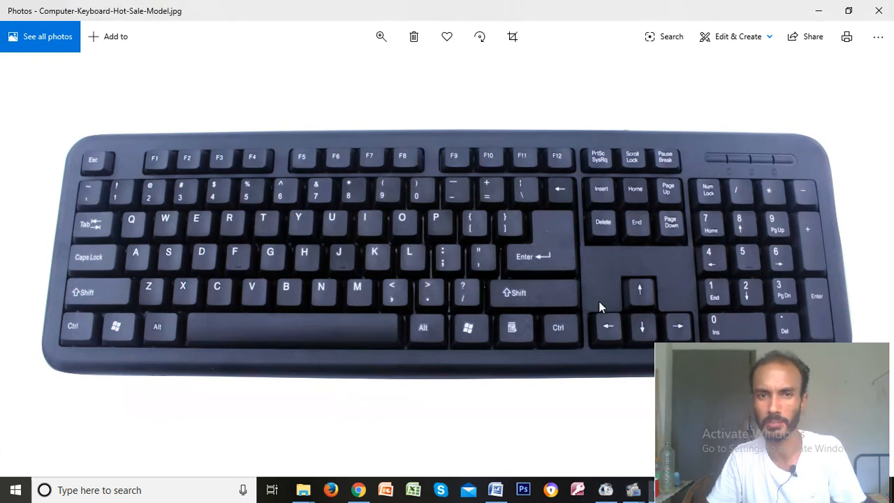
Step: Return to the Word document and move the cursor up line by line from the eighth sentence line to the first
{"action": "key", "text": "alt+Tab"}
{"action": "key", "text": "alt+Tab"}
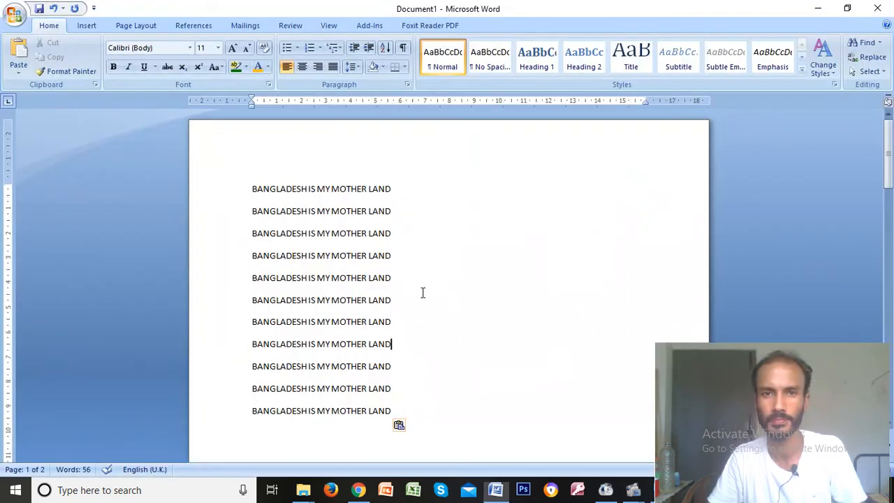
{"action": "key", "text": "Up"}
{"action": "key", "text": "Up"}
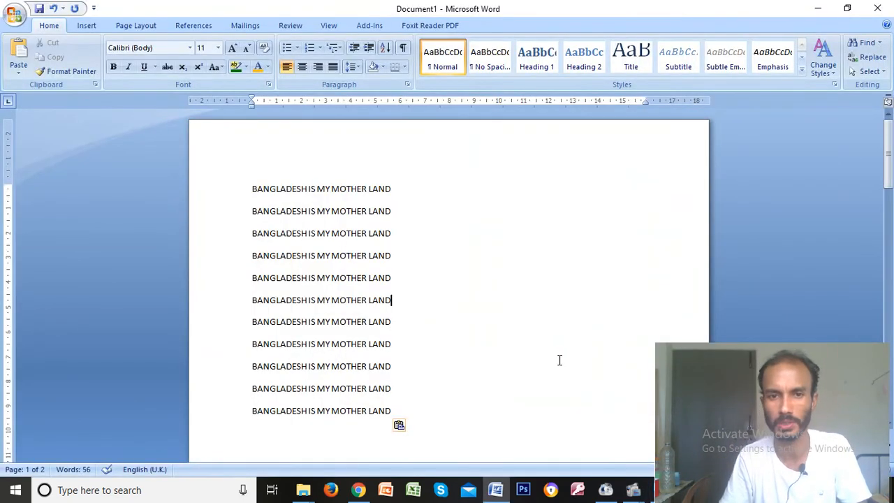
{"action": "key", "text": "Up"}
{"action": "key", "text": "Up"}
{"action": "key", "text": "Up"}
{"action": "key", "text": "Up"}
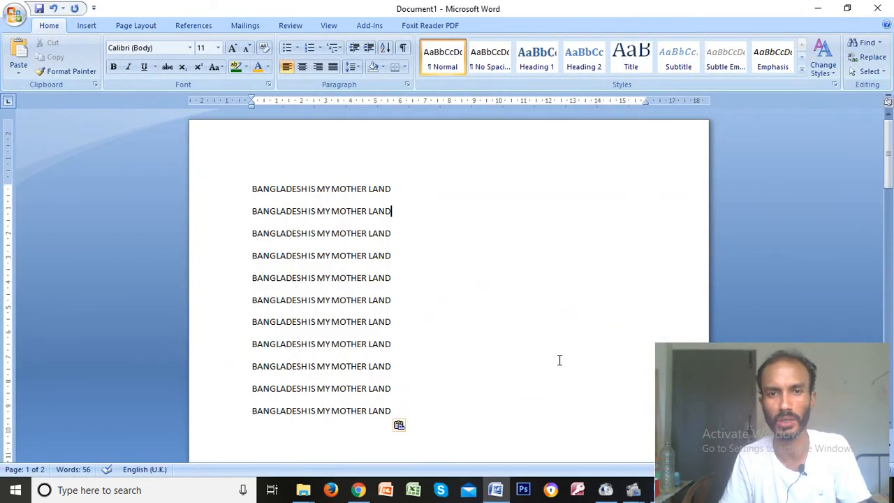
{"action": "key", "text": "Up"}
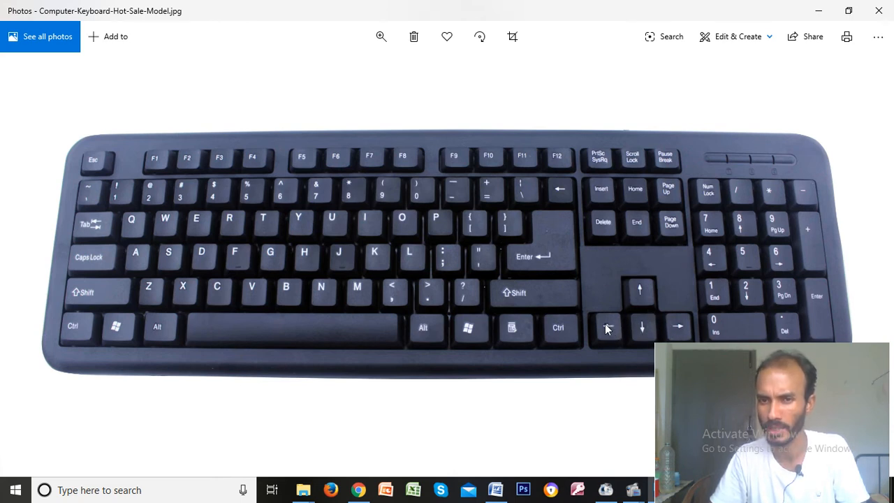
Step: Select the first sentence line one character at a time, from its end back to its beginning
{"action": "key", "text": "alt+Tab"}
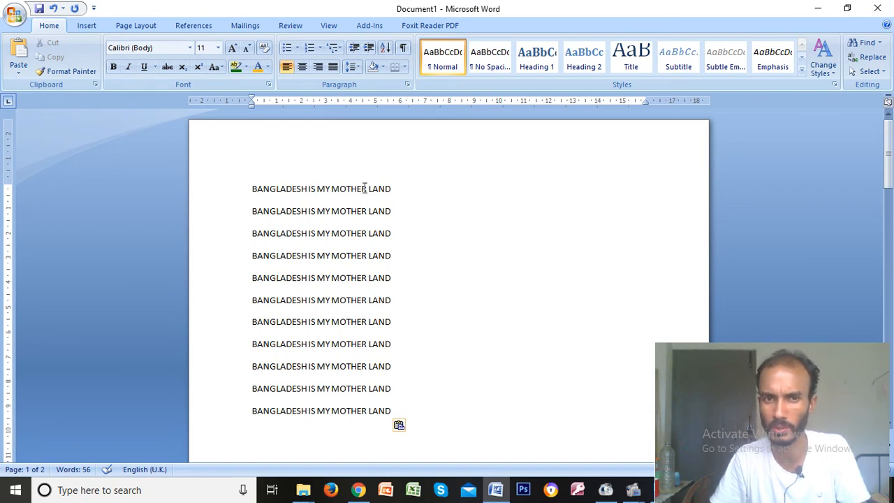
{"action": "key", "text": "alt+Tab"}
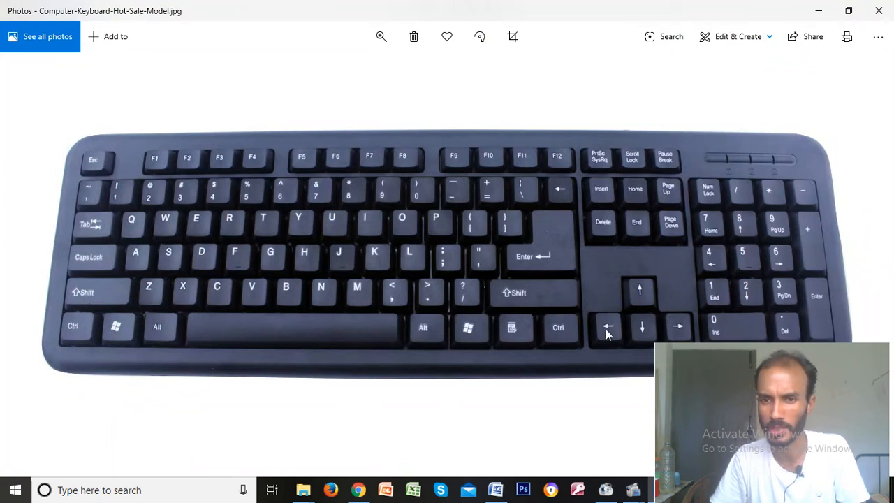
{"action": "key", "text": "alt+Tab"}
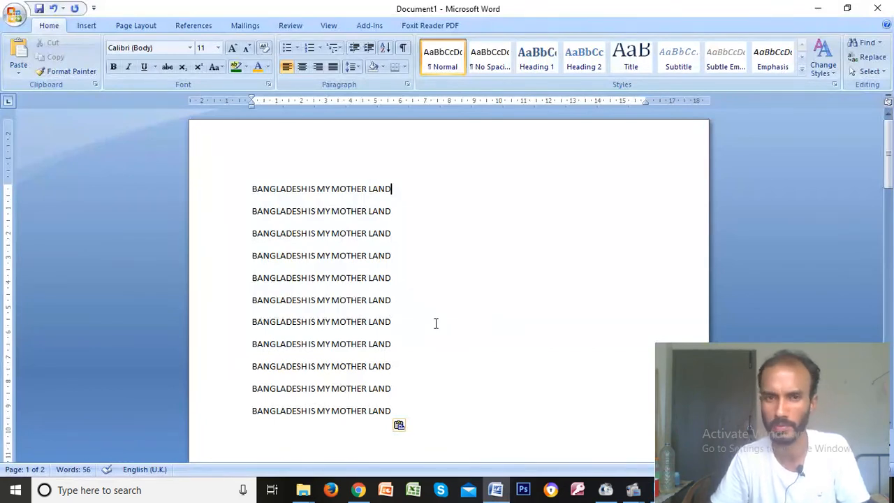
{"action": "key", "text": "shift+Left"}
{"action": "key", "text": "shift+Left"}
{"action": "key", "text": "shift+Left"}
{"action": "key", "text": "shift+Left"}
{"action": "key", "text": "shift+Left"}
{"action": "key", "text": "shift+Left"}
{"action": "key", "text": "shift+Left"}
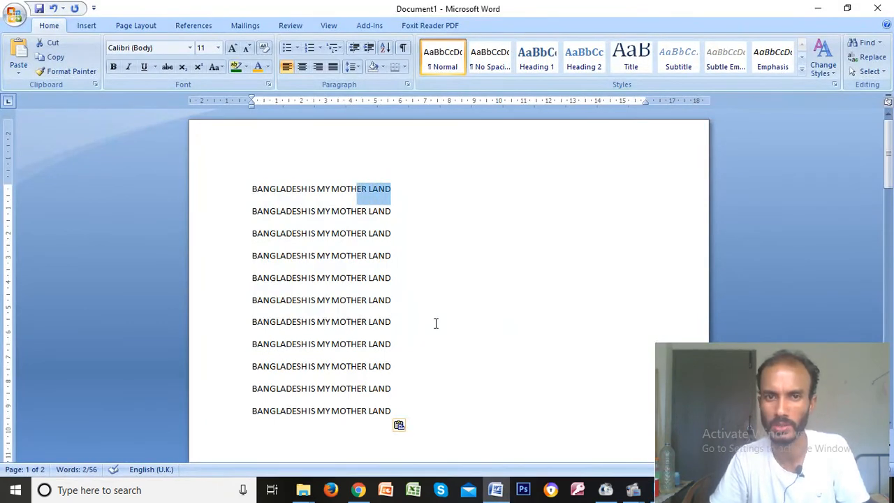
{"action": "key", "text": "shift+Left"}
{"action": "key", "text": "shift+Left"}
{"action": "key", "text": "shift+Left"}
{"action": "key", "text": "shift+Left"}
{"action": "key", "text": "shift+Left"}
{"action": "key", "text": "shift+Left"}
{"action": "key", "text": "shift+Left"}
{"action": "key", "text": "shift+Left"}
{"action": "key", "text": "shift+Left"}
{"action": "key", "text": "shift+Left"}
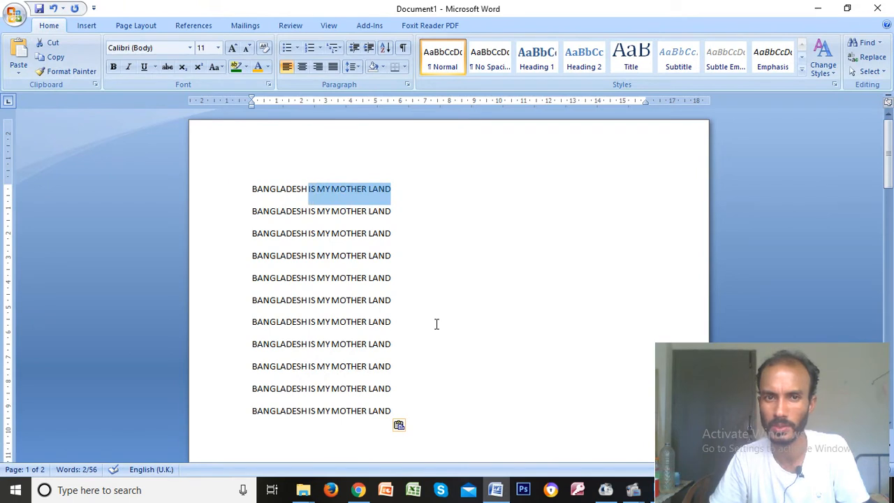
{"action": "key", "text": "shift+Left"}
{"action": "key", "text": "shift+Left"}
{"action": "key", "text": "shift+Left"}
{"action": "key", "text": "shift+Left"}
{"action": "key", "text": "shift+Left"}
{"action": "key", "text": "shift+Left"}
{"action": "key", "text": "shift+Left"}
{"action": "key", "text": "shift+Left"}
{"action": "key", "text": "shift+Left"}
{"action": "key", "text": "shift+Left"}
{"action": "key", "text": "shift+Left"}
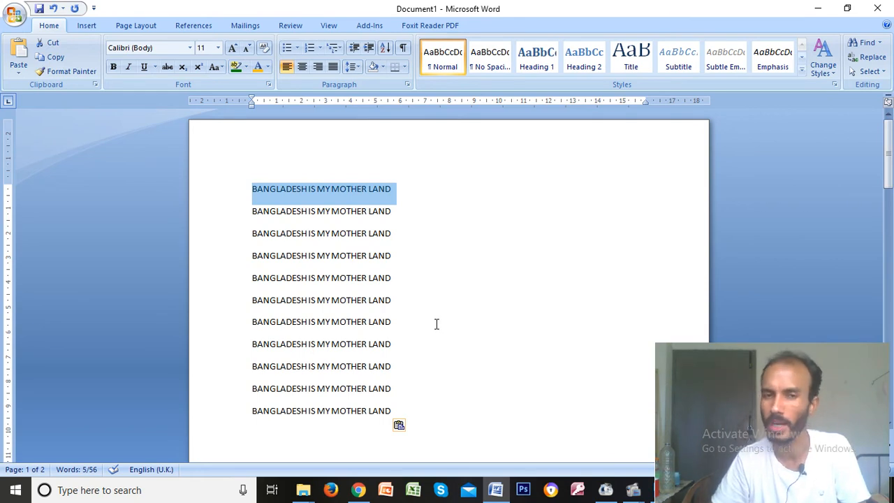
Step: Clear the selection and reselect the first sentence line character by character, going forward from its beginning
{"action": "key", "text": "alt+Tab"}
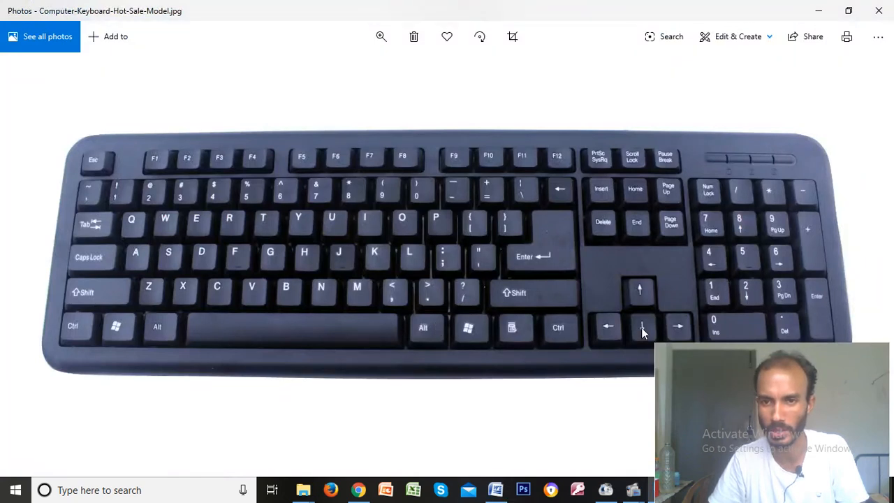
{"action": "key", "text": "alt+Tab"}
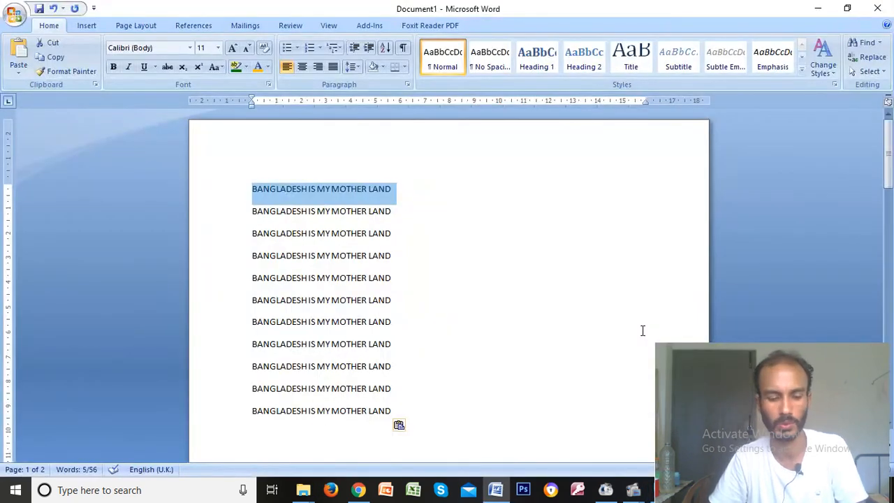
{"action": "key", "text": "Right"}
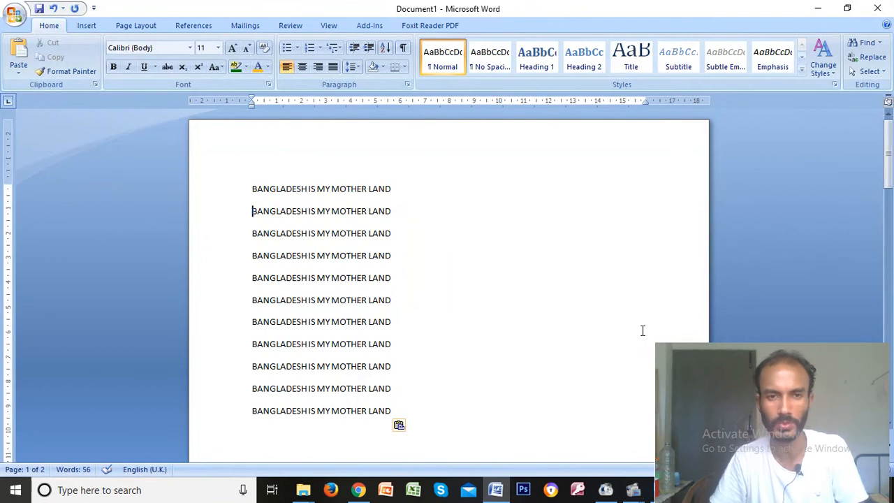
{"action": "left_click", "coordinate": [250, 192]}
{"action": "key", "text": "shift+Right"}
{"action": "key", "text": "shift+Right"}
{"action": "key", "text": "shift+Right"}
{"action": "key", "text": "shift+Right"}
{"action": "key", "text": "shift+Right"}
{"action": "key", "text": "shift+Right"}
{"action": "key", "text": "shift+Right"}
{"action": "key", "text": "shift+Right"}
{"action": "key", "text": "shift+Right"}
{"action": "key", "text": "shift+Right"}
{"action": "key", "text": "shift+Right"}
{"action": "key", "text": "shift+Right"}
{"action": "key", "text": "shift+Right"}
{"action": "key", "text": "shift+Right"}
{"action": "key", "text": "shift+Right"}
{"action": "key", "text": "shift+Right"}
{"action": "key", "text": "shift+Right"}
{"action": "key", "text": "shift+Right"}
{"action": "key", "text": "shift+Right"}
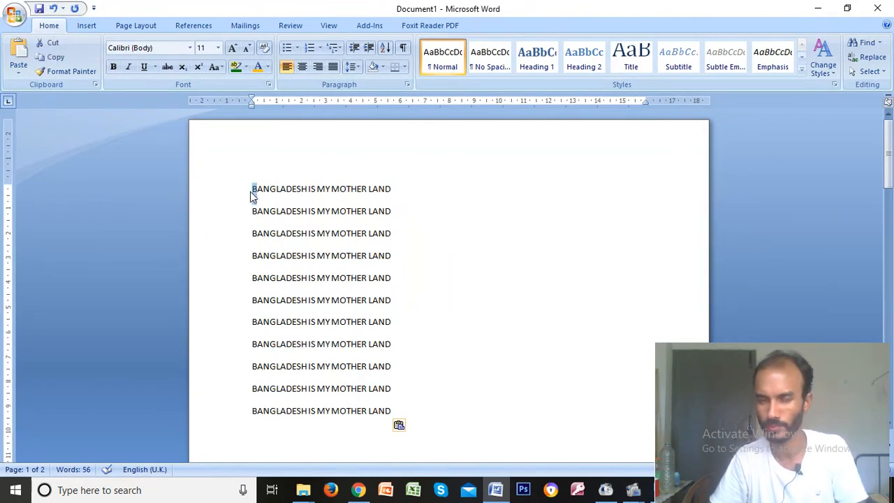
{"action": "key", "text": "shift+Right"}
{"action": "key", "text": "shift+Right"}
{"action": "key", "text": "shift+Right"}
{"action": "key", "text": "shift+Right"}
{"action": "key", "text": "shift+Right"}
{"action": "key", "text": "shift+Right"}
{"action": "key", "text": "shift+Right"}
{"action": "key", "text": "shift+Right"}
{"action": "key", "text": "shift+Right"}
{"action": "key", "text": "shift+Right"}
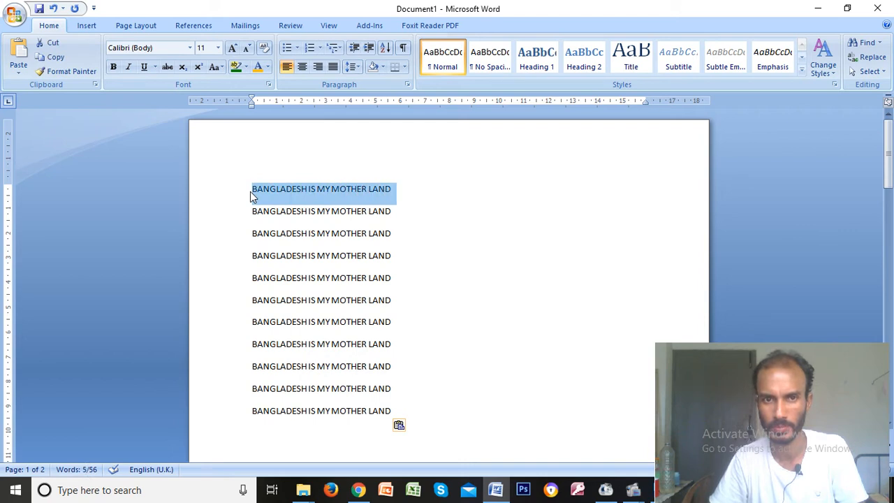
Step: Extend the selection downward line by line from the first sentence line through the ninth
{"action": "key", "text": "shift+Down"}
{"action": "key", "text": "shift+Down"}
{"action": "key", "text": "shift+Down"}
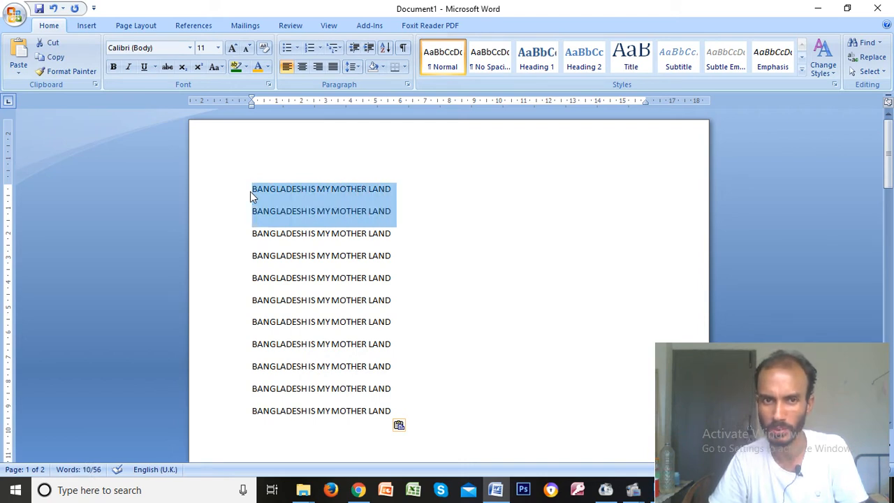
{"action": "key", "text": "shift+Down"}
{"action": "key", "text": "shift+Down"}
{"action": "key", "text": "shift+Down"}
{"action": "key", "text": "shift+Down"}
{"action": "key", "text": "shift+Down"}
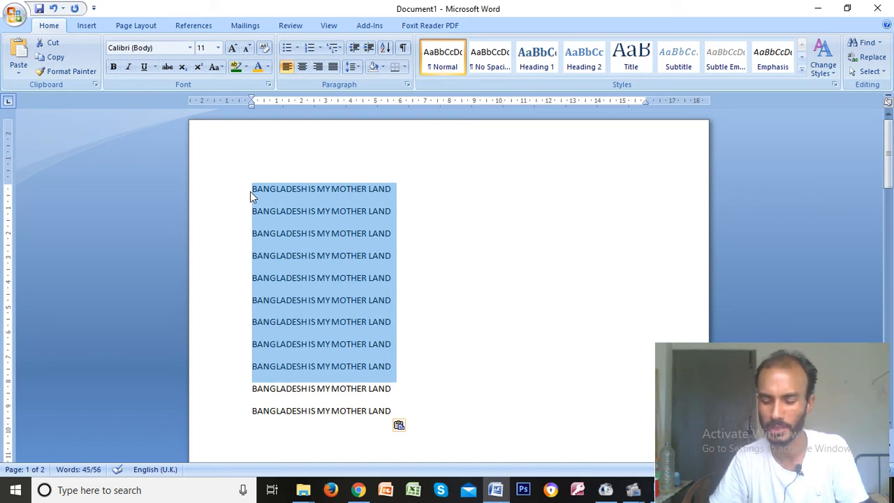
Step: Shrink the selection upward line by line until only the first sentence line is selected
{"action": "key", "text": "alt+Tab"}
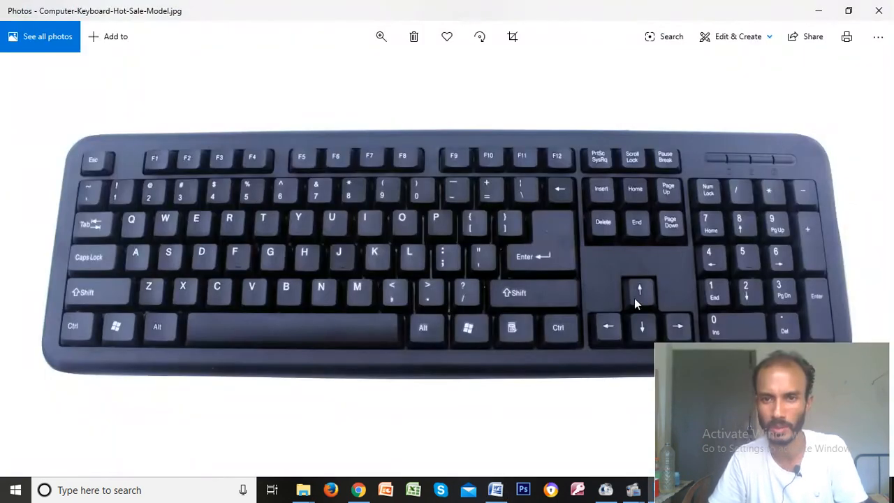
{"action": "key", "text": "alt+Tab"}
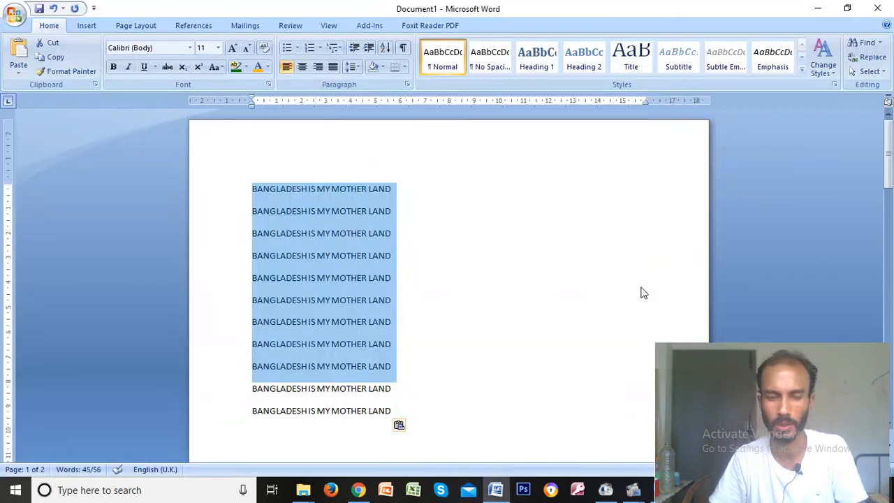
{"action": "key", "text": "shift+Up"}
{"action": "key", "text": "shift+Up"}
{"action": "key", "text": "shift+Up"}
{"action": "key", "text": "shift+Up"}
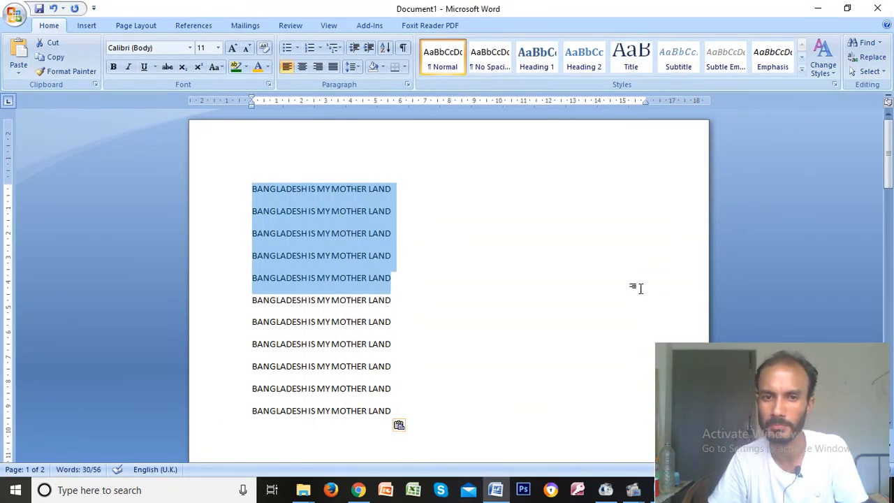
{"action": "key", "text": "shift+Up"}
{"action": "key", "text": "shift+Up"}
{"action": "key", "text": "shift+Up"}
{"action": "key", "text": "shift+Up"}
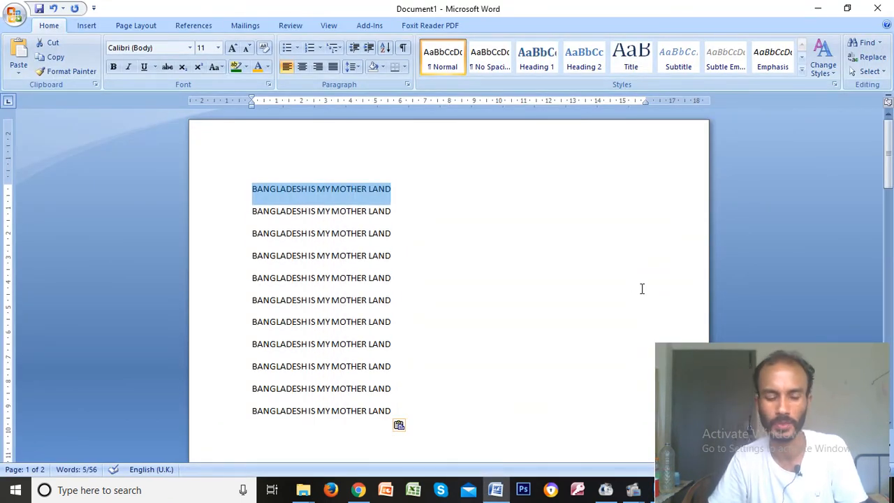
Step: Clear the selection by placing the cursor after the fourth sentence line, and select the whole first line
{"action": "key", "text": "alt+Tab"}
{"action": "key", "text": "alt+Tab"}
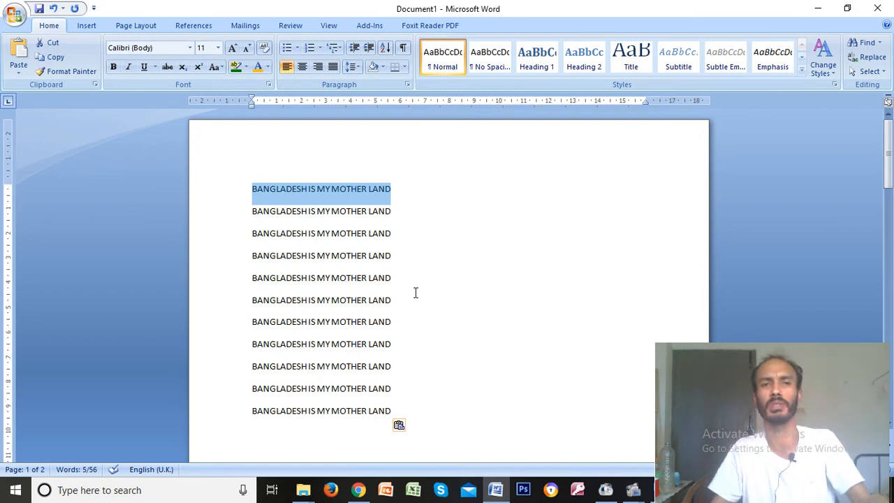
{"action": "left_click", "coordinate": [409, 256]}
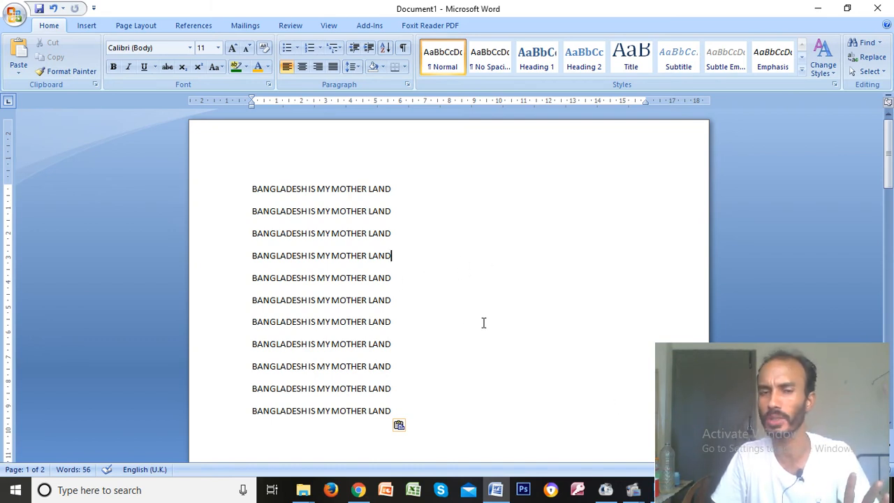
{"action": "left_click", "coordinate": [390, 190]}
{"action": "triple_click", "coordinate": [390, 190]}
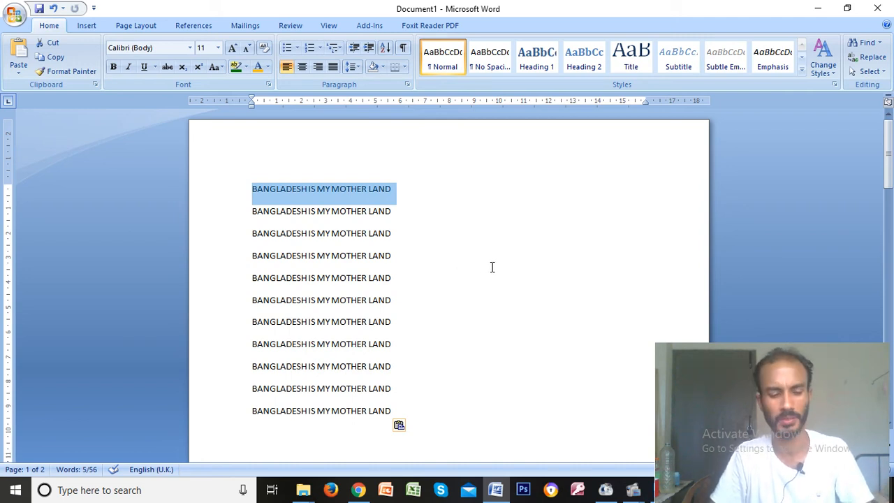
Step: Deselect the first sentence line, select the second one instead, and clear that selection
{"action": "key", "text": "alt+Tab"}
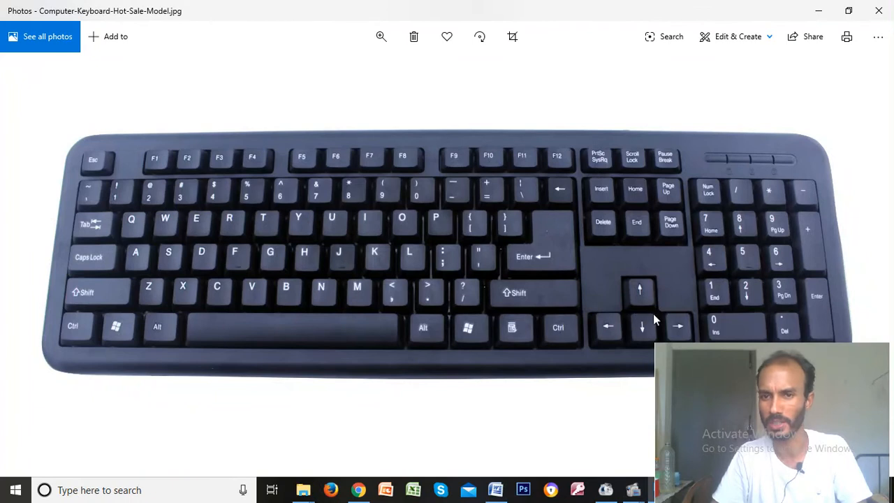
{"action": "key", "text": "alt+Tab"}
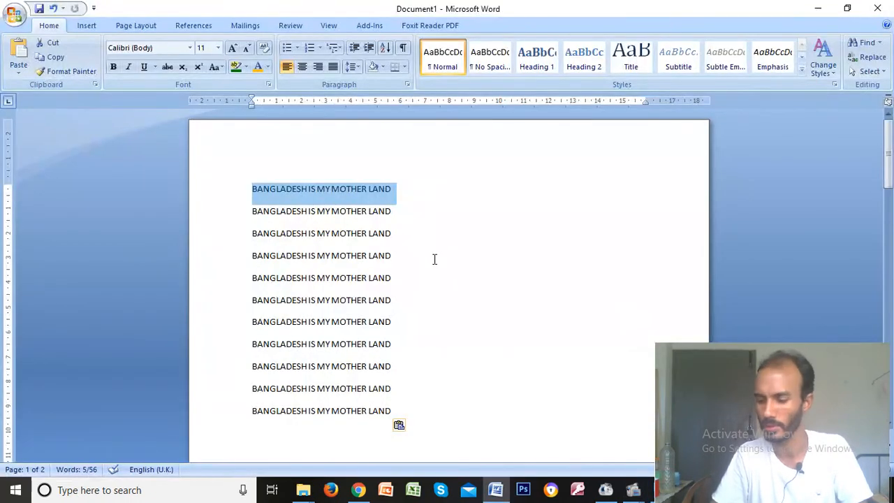
{"action": "key", "text": "Down"}
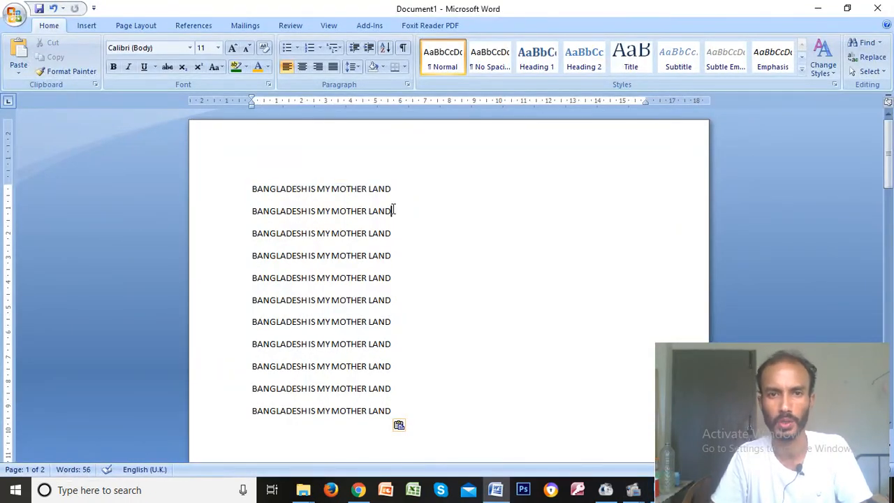
{"action": "left_click_drag", "start_coordinate": [401, 211], "coordinate": [245, 208]}
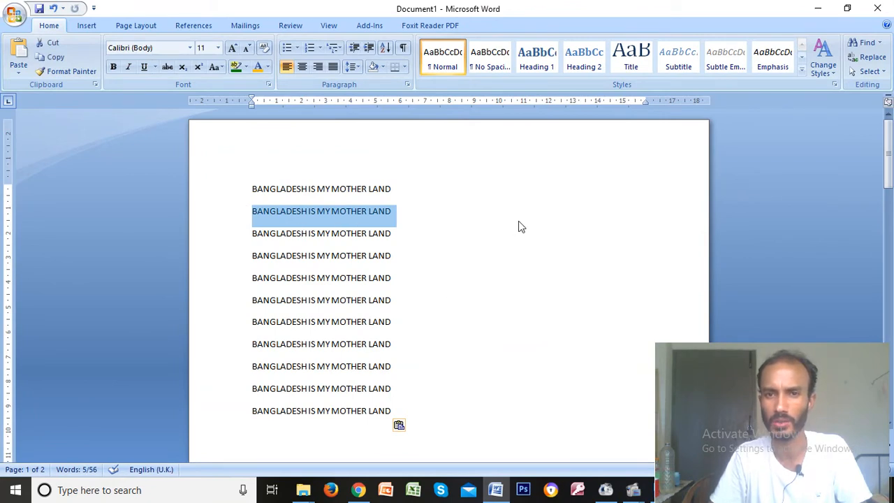
{"action": "left_click", "coordinate": [567, 224]}
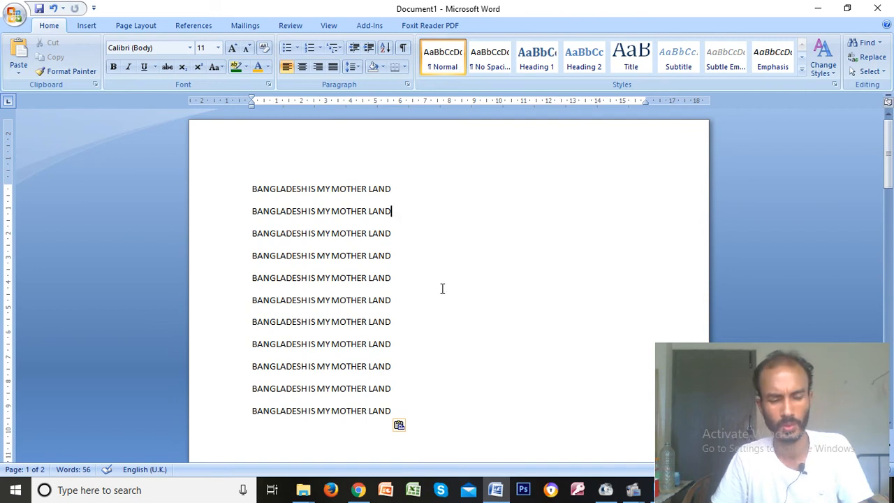
Step: Place the cursor at the end of the first sentence line, and briefly select and deselect the second line
{"action": "key", "text": "alt+Tab"}
{"action": "key", "text": "alt+Tab"}
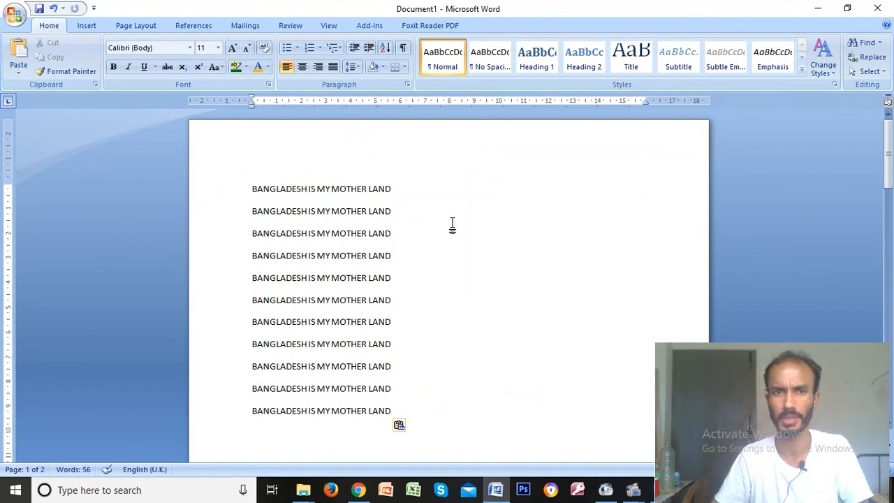
{"action": "left_click", "coordinate": [395, 189]}
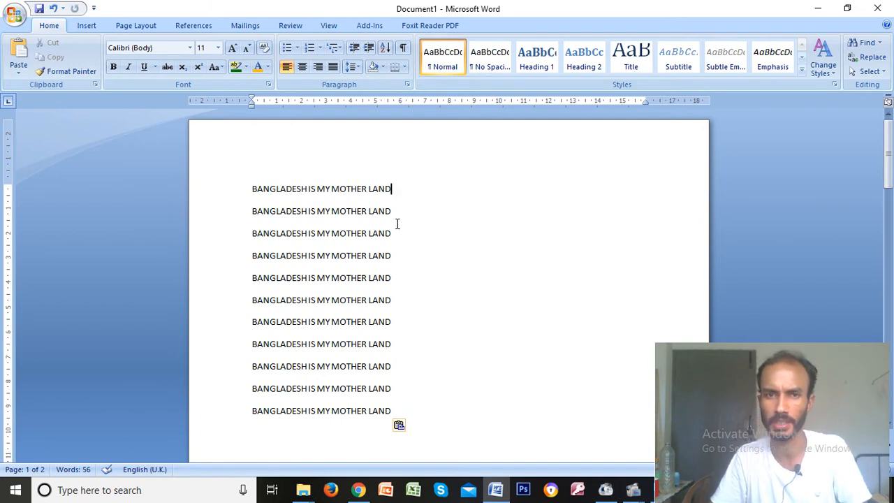
{"action": "left_click_drag", "start_coordinate": [398, 212], "coordinate": [269, 213]}
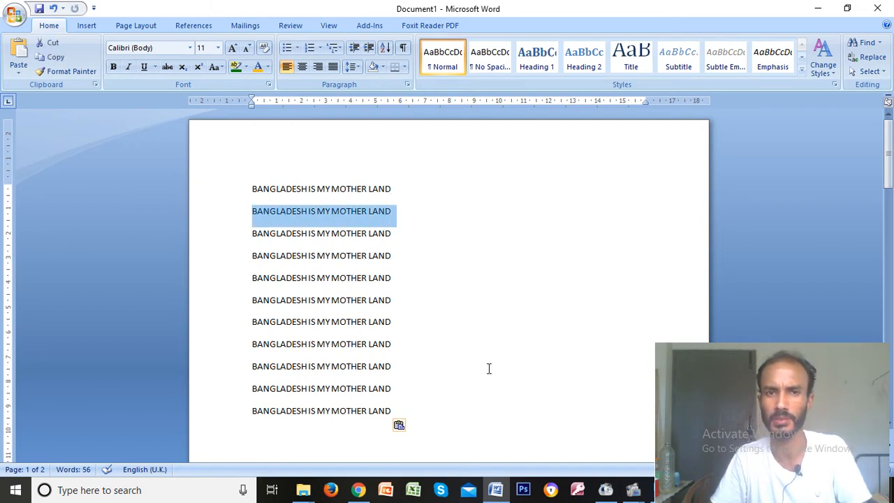
{"action": "left_click", "coordinate": [442, 288]}
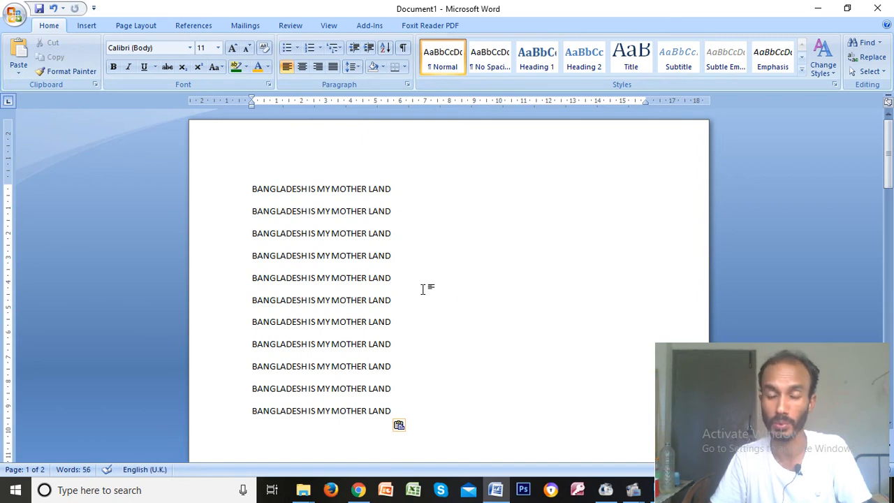
Step: Delete the entire second sentence line and place the cursor at the beginning of the first line
{"action": "left_click_drag", "start_coordinate": [409, 212], "coordinate": [254, 211]}
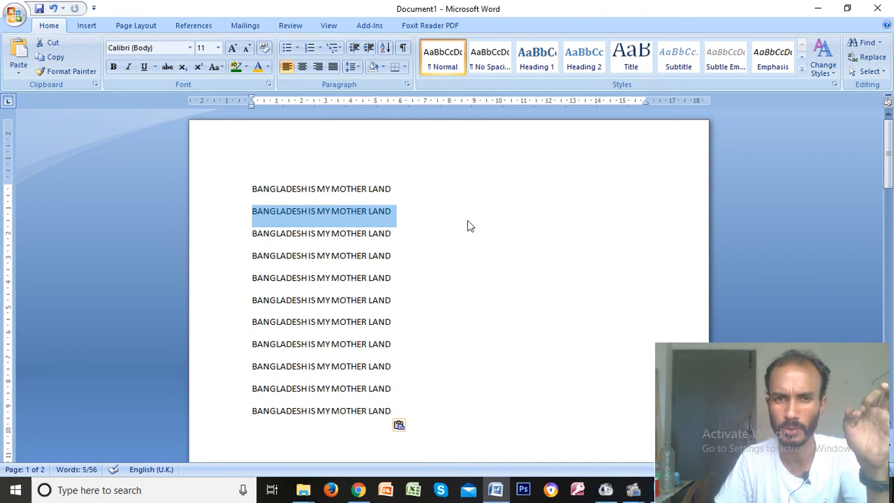
{"action": "left_click", "coordinate": [429, 237]}
{"action": "left_click_drag", "start_coordinate": [402, 211], "coordinate": [252, 211]}
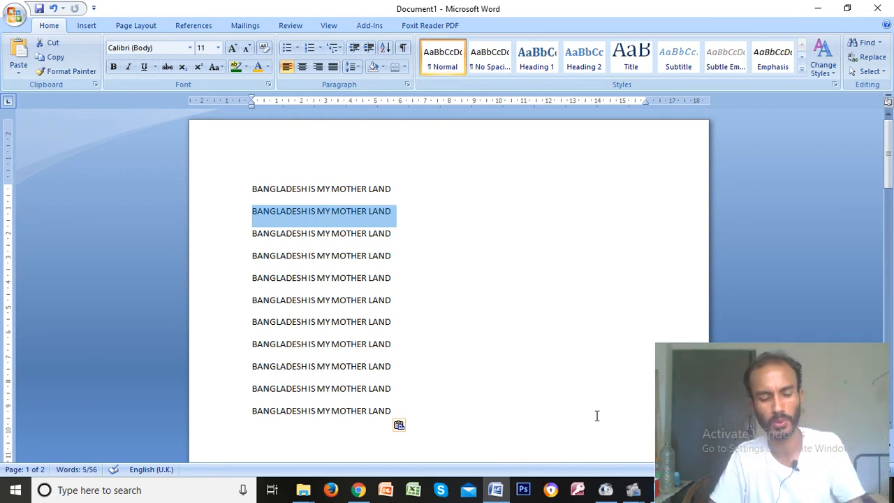
{"action": "key", "text": "alt+Tab"}
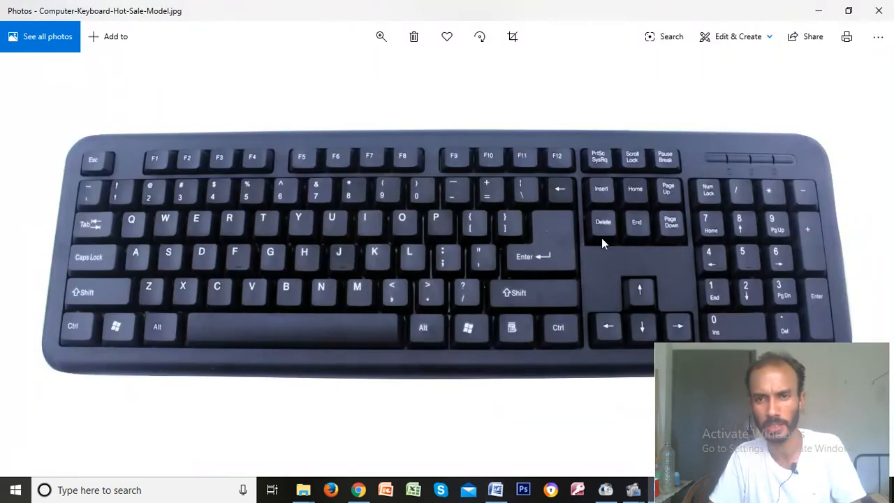
{"action": "key", "text": "alt+Tab"}
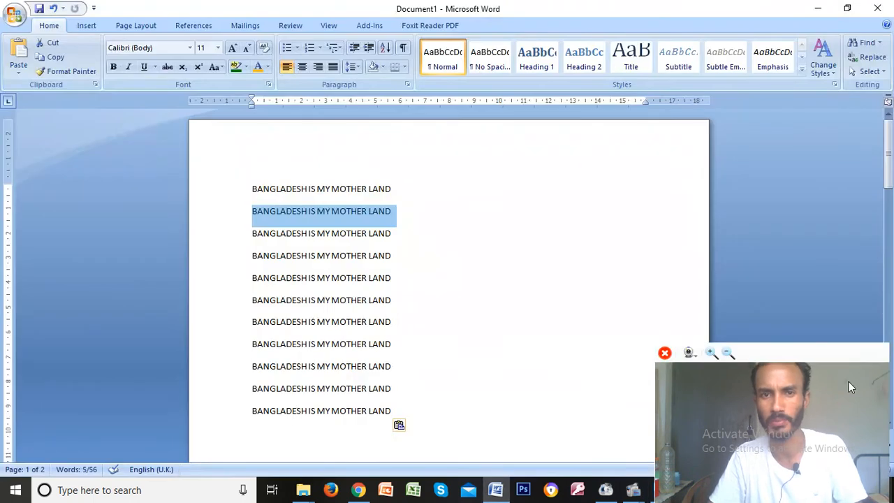
{"action": "key", "text": "Delete"}
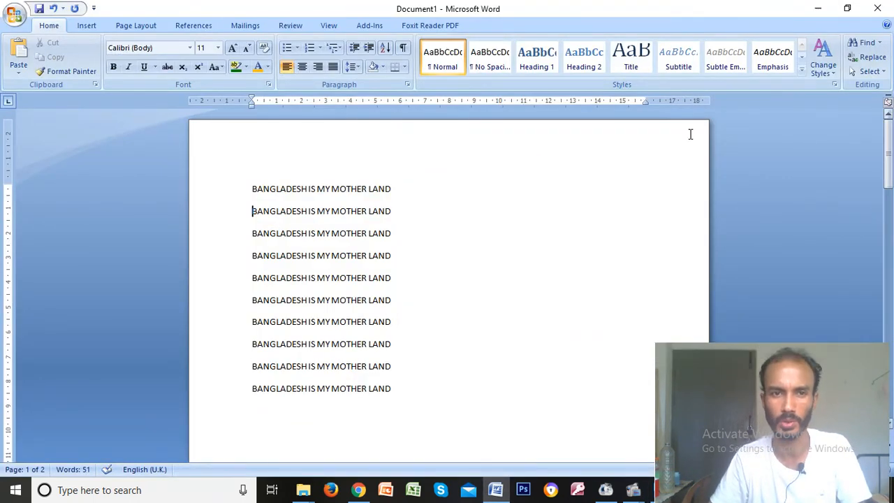
{"action": "left_click", "coordinate": [249, 197]}
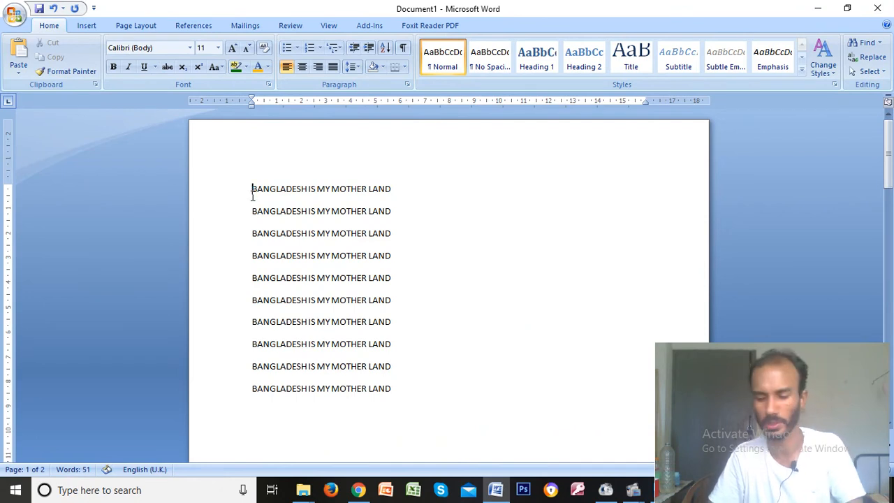
Step: Number the first four sentence lines 1 to 4, with a space after each number
{"action": "type", "text": "1"}
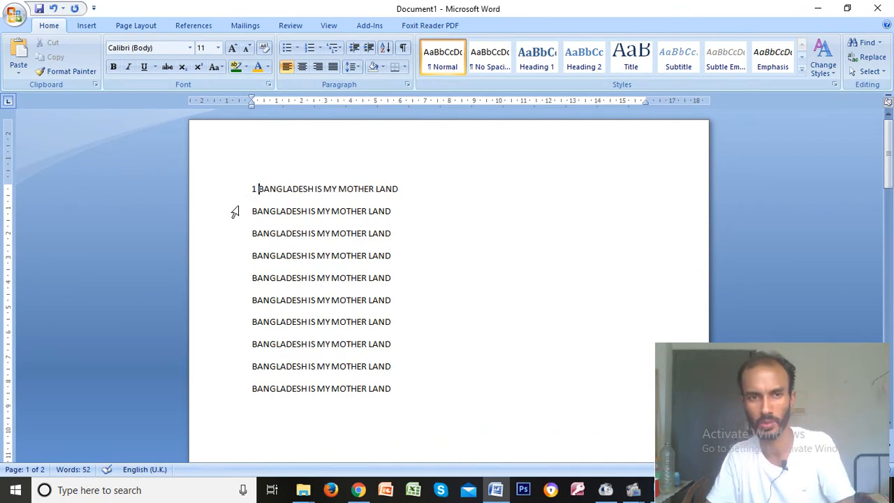
{"action": "left_click", "coordinate": [252, 211]}
{"action": "type", "text": "2"}
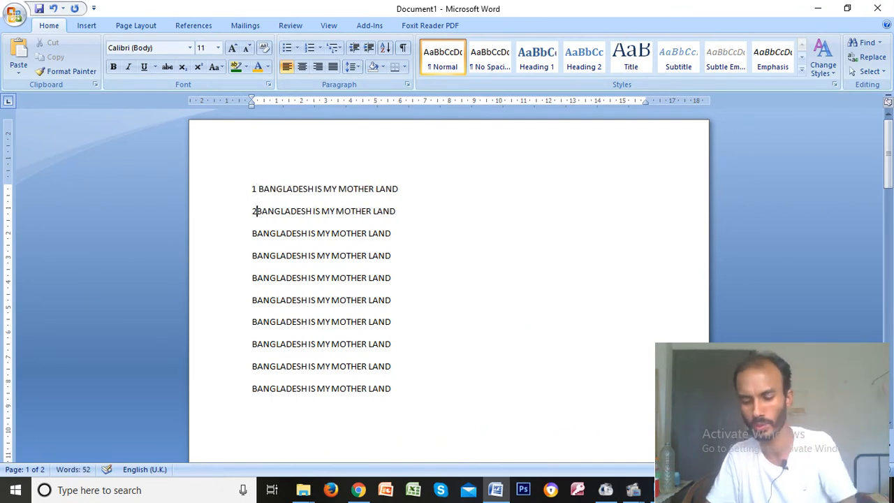
{"action": "left_click", "coordinate": [254, 232]}
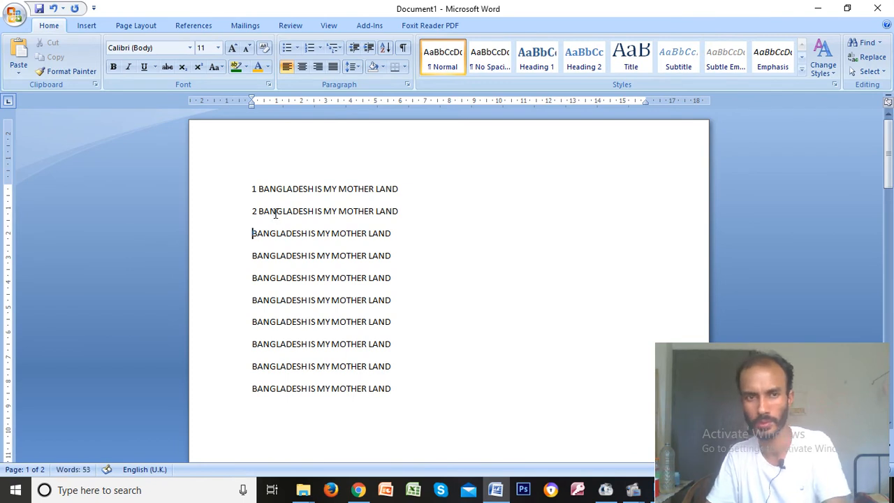
{"action": "type", "text": "3"}
{"action": "key", "text": "Down"}
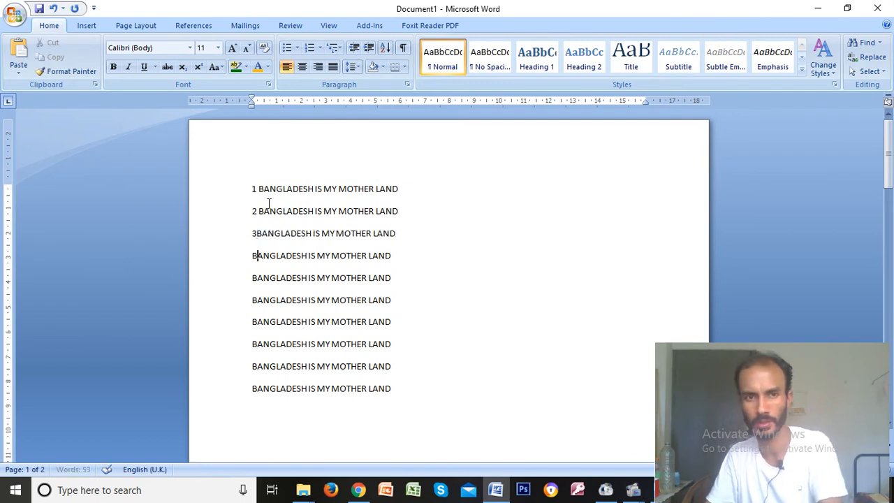
{"action": "type", "text": "4"}
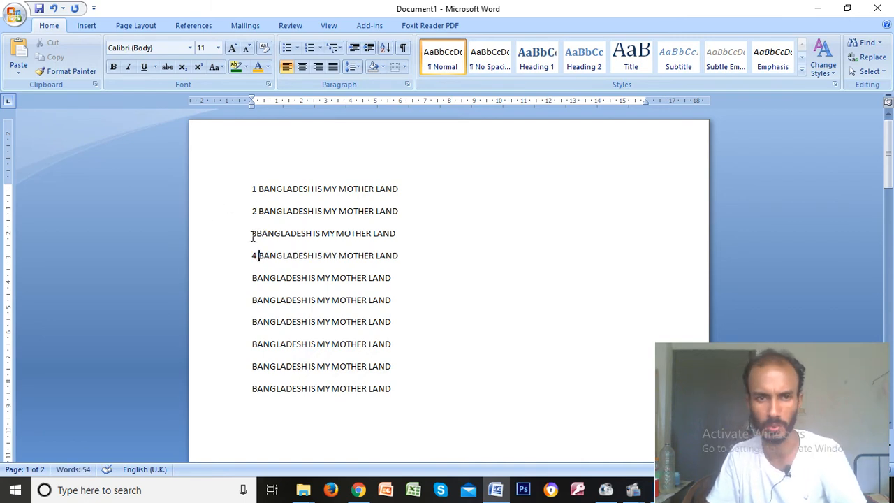
{"action": "left_click", "coordinate": [256, 235]}
{"action": "left_click", "coordinate": [307, 218]}
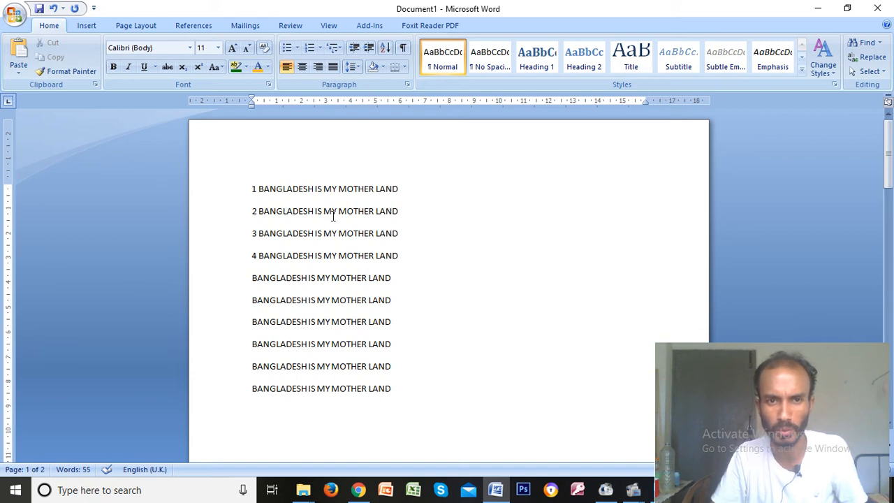
Step: Check the Delete key in the keyboard picture, delete the whole line numbered 2, and place the cursor at the end of line 3
{"action": "left_click_drag", "start_coordinate": [400, 211], "coordinate": [254, 215]}
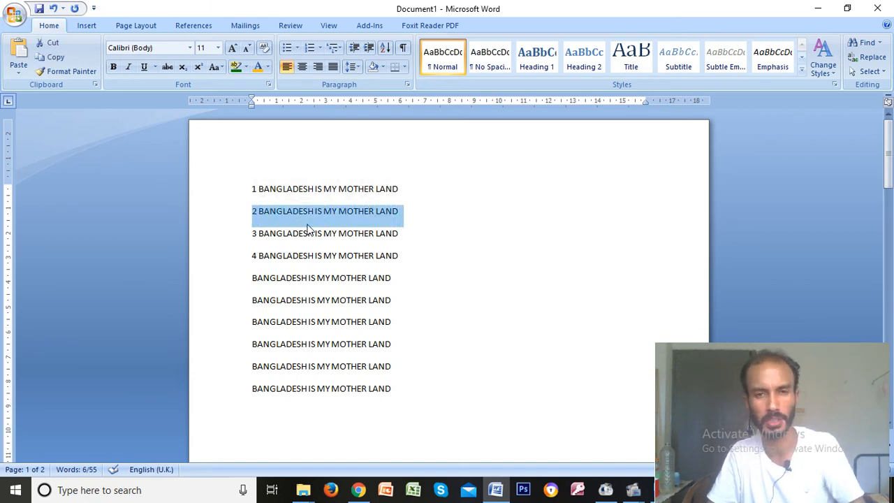
{"action": "key", "text": "alt+Tab"}
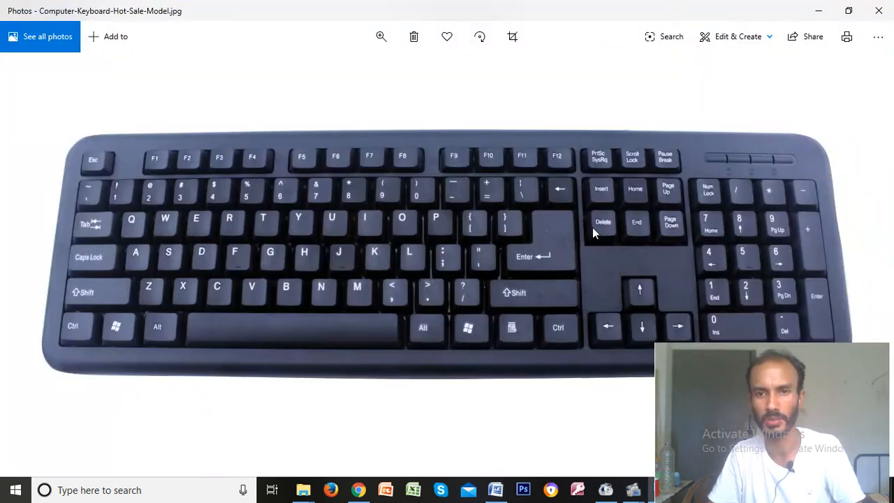
{"action": "key", "text": "alt+Tab"}
{"action": "key", "text": "Delete"}
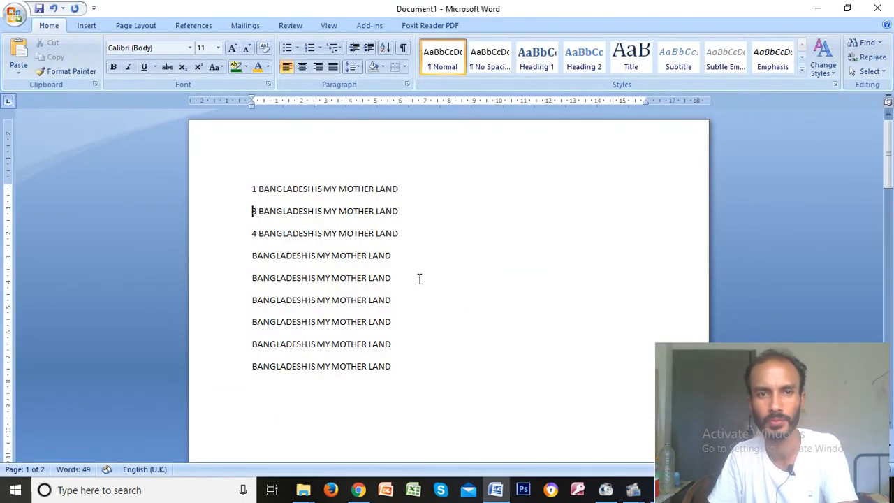
{"action": "left_click", "coordinate": [404, 224]}
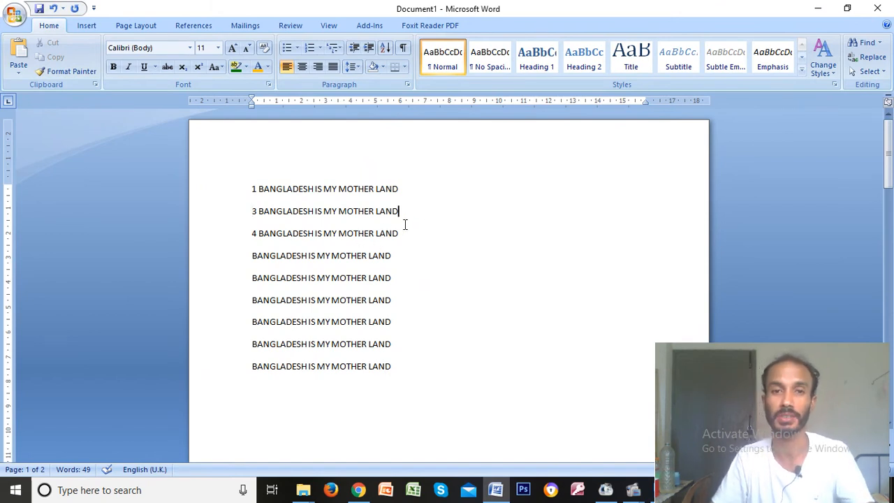
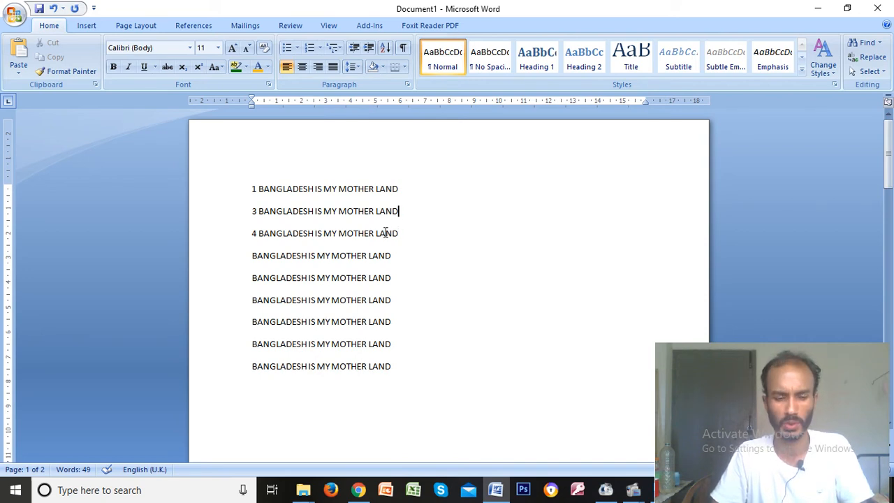
Step: Consult the keyboard picture in Photos, undo the deletion of the line numbered 2 in Word, and clear the selection
{"action": "key", "text": "alt+Tab"}
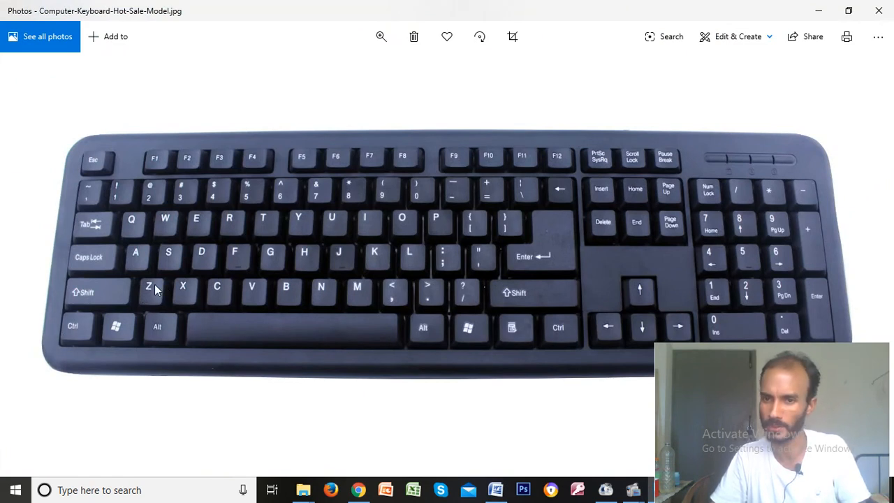
{"action": "key", "text": "alt+Tab"}
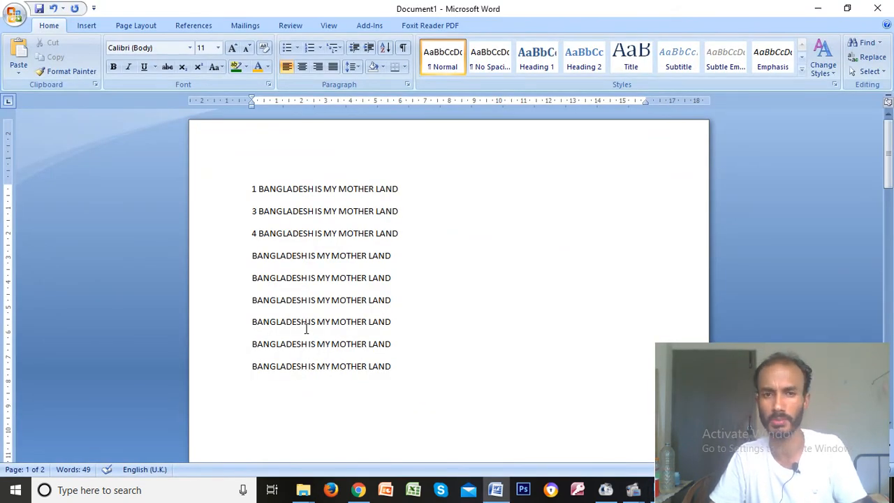
{"action": "key", "text": "ctrl+z"}
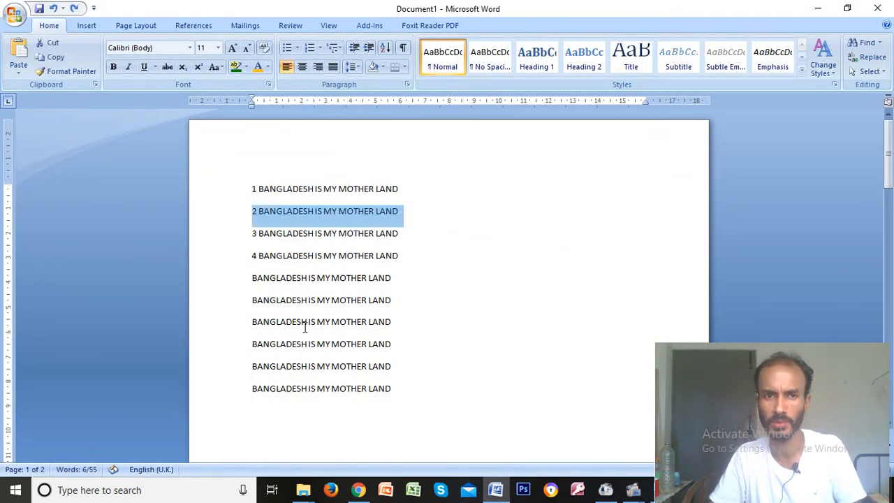
{"action": "left_click", "coordinate": [259, 217]}
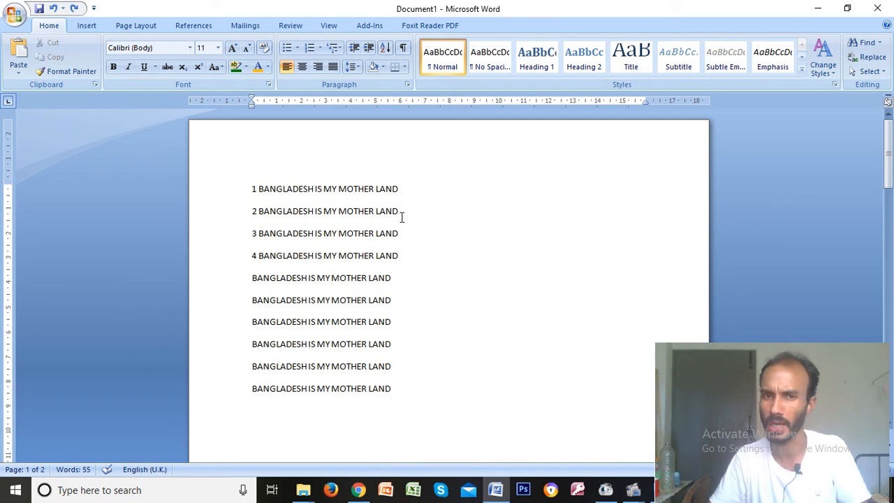
Step: Delete the line numbered 2 again, undo that deletion, and clear the selection
{"action": "left_click_drag", "start_coordinate": [402, 216], "coordinate": [254, 215]}
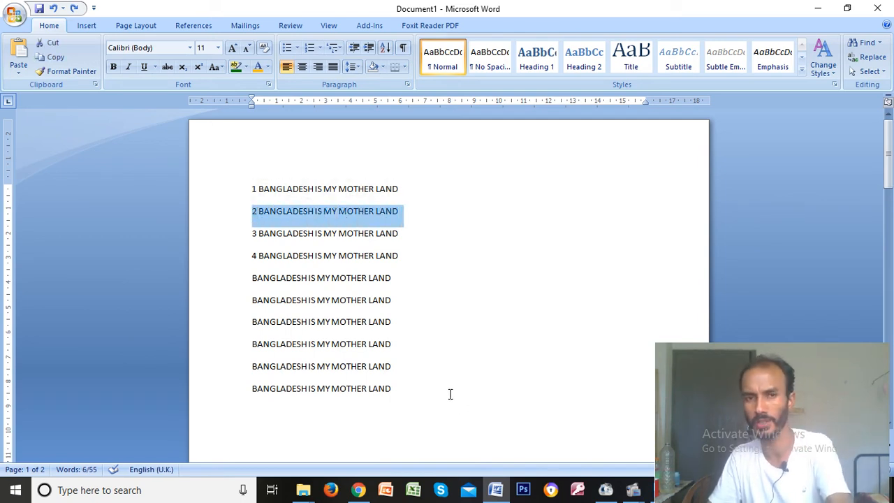
{"action": "key", "text": "Delete"}
{"action": "left_click", "coordinate": [409, 219]}
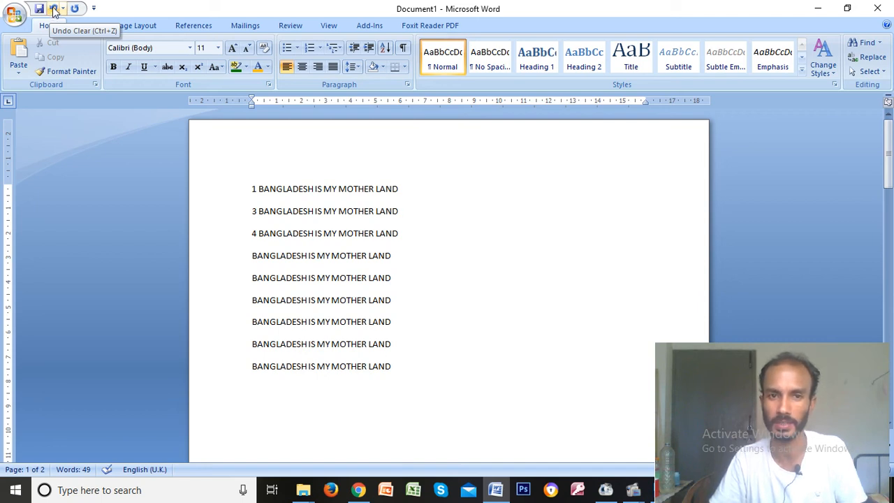
{"action": "left_click", "coordinate": [54, 10]}
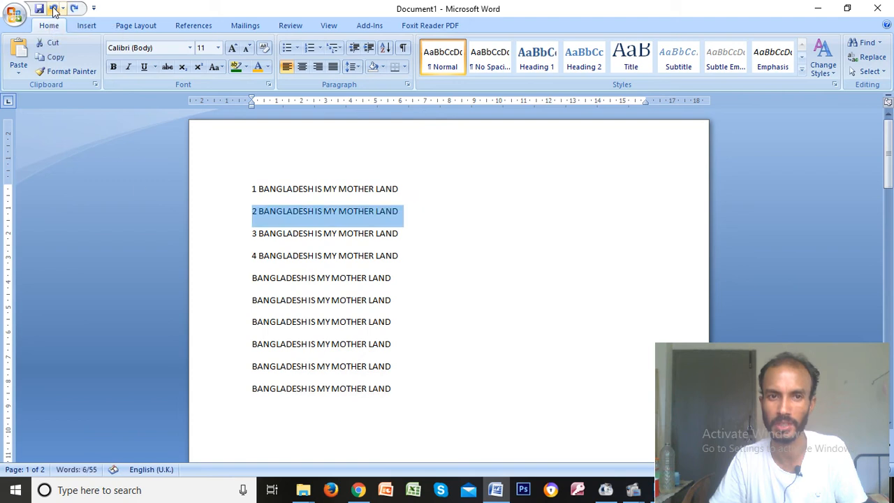
{"action": "left_click", "coordinate": [403, 217]}
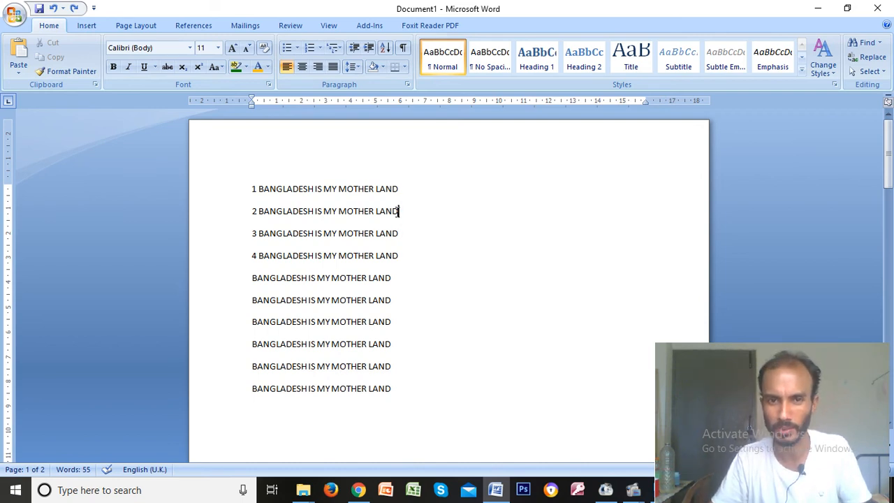
Step: Select the line numbered 2, consult the keyboard picture, redo its deletion in Word, and undo it again
{"action": "left_click_drag", "start_coordinate": [399, 211], "coordinate": [238, 216]}
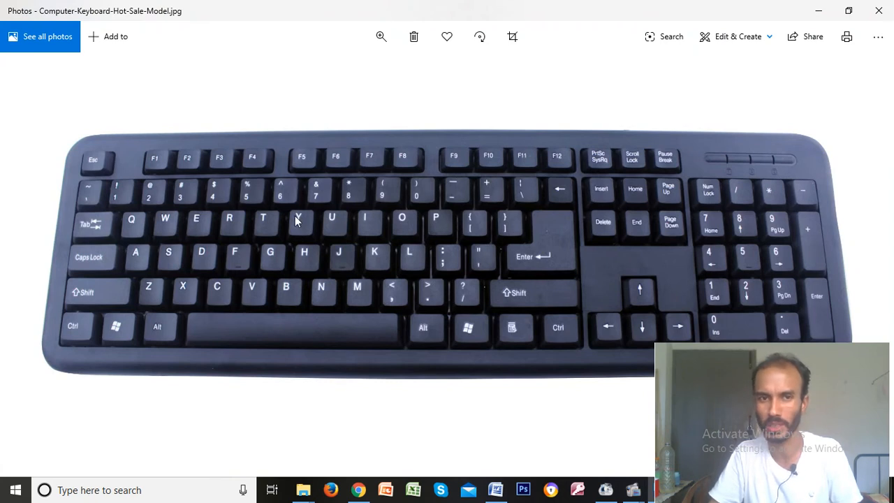
{"action": "key", "text": "alt+Tab"}
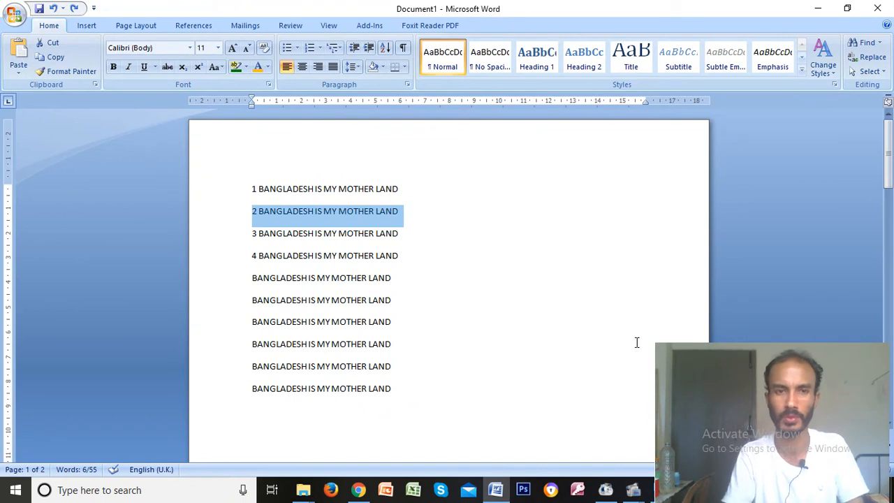
{"action": "key", "text": "ctrl+y"}
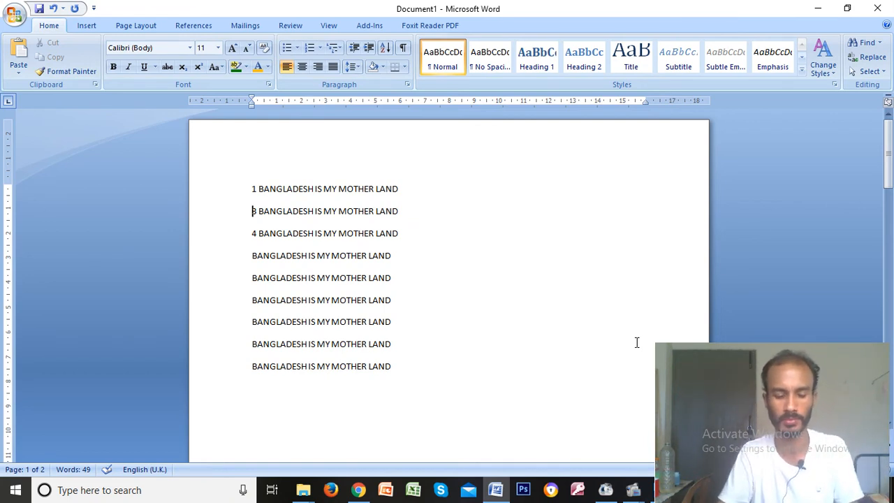
{"action": "key", "text": "ctrl+z"}
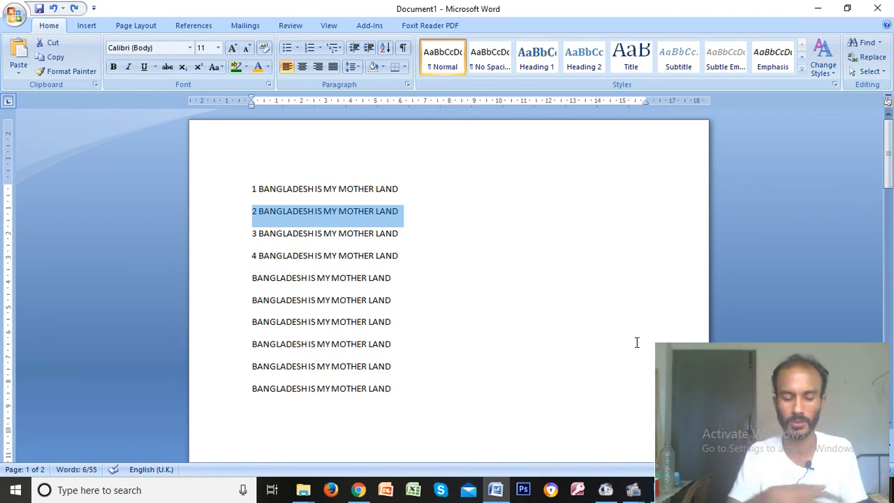
Step: Delete the selected line numbered 2, undo and redo the deletion twice, ending with the redo, and place the cursor among the unnumbered lines
{"action": "key", "text": "Delete"}
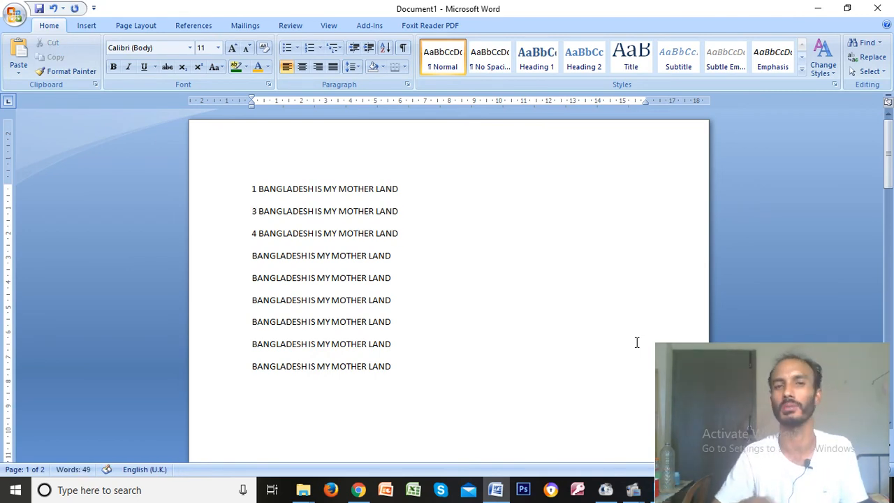
{"action": "left_click", "coordinate": [53, 9]}
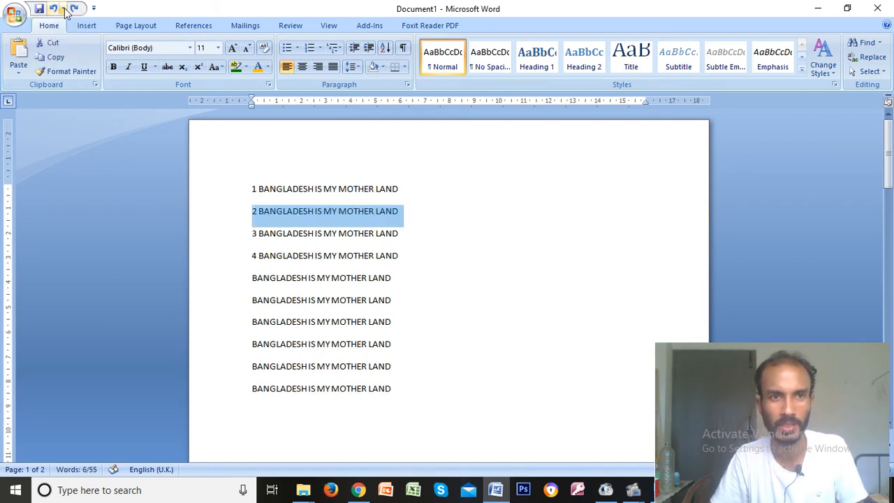
{"action": "left_click", "coordinate": [75, 9]}
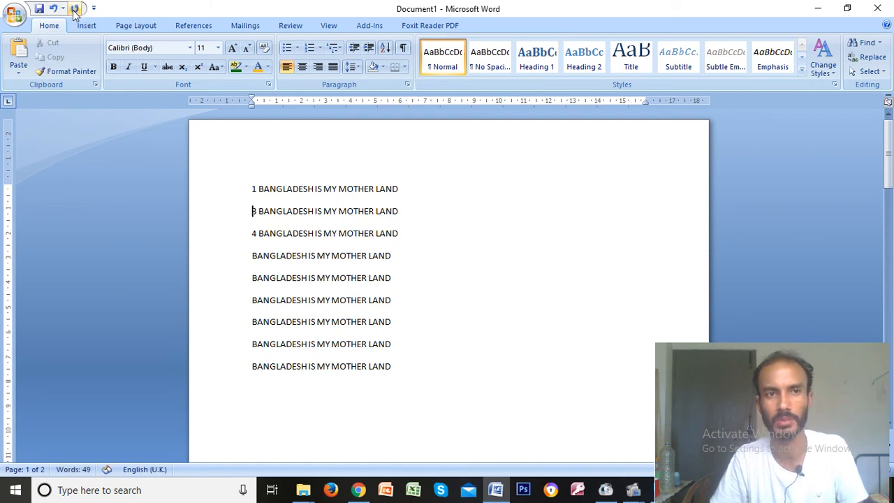
{"action": "left_click", "coordinate": [53, 10]}
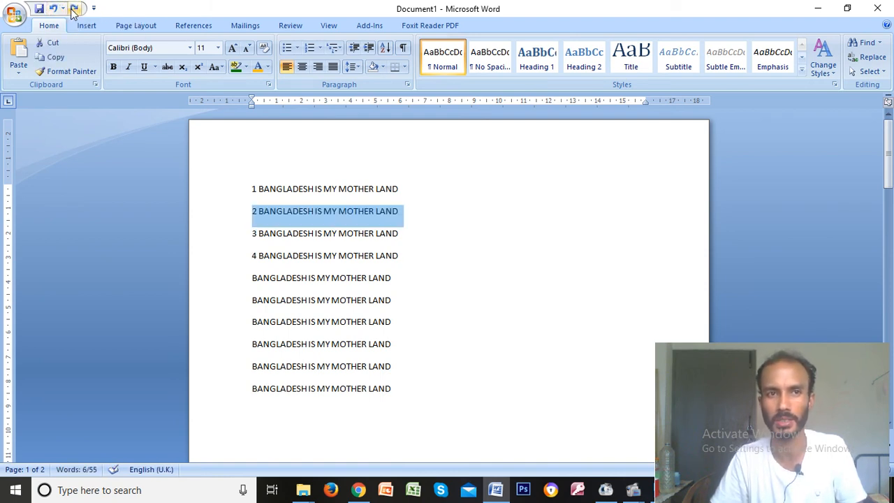
{"action": "left_click", "coordinate": [74, 9]}
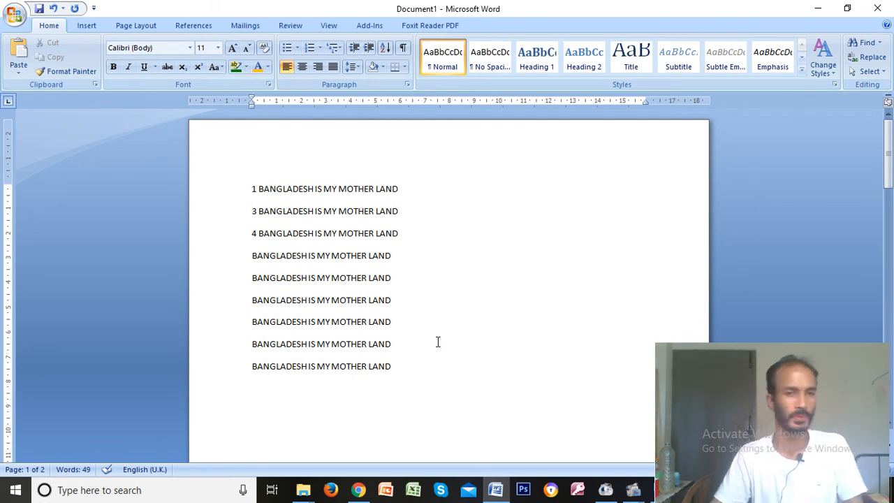
{"action": "left_click", "coordinate": [423, 309]}
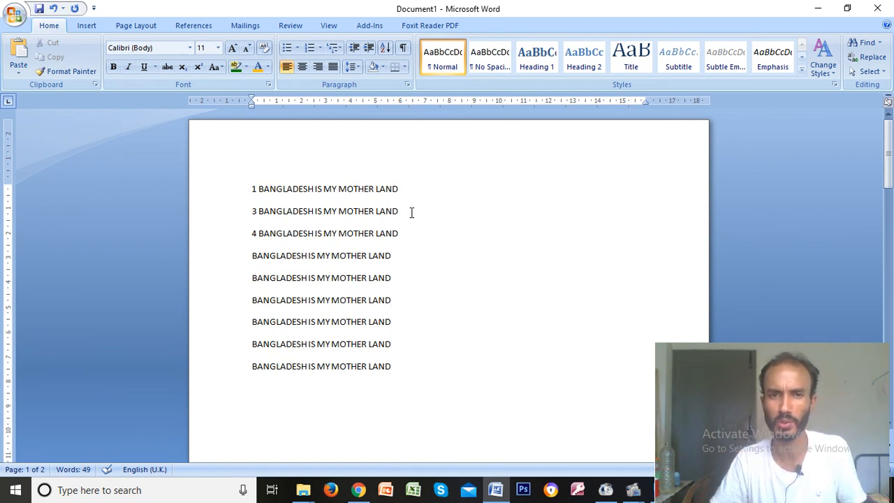
Step: Set the font size of the word MOTHER in the line numbered 4 to 26 and clear the selection
{"action": "left_click_drag", "start_coordinate": [401, 235], "coordinate": [376, 233]}
{"action": "left_click", "coordinate": [351, 232]}
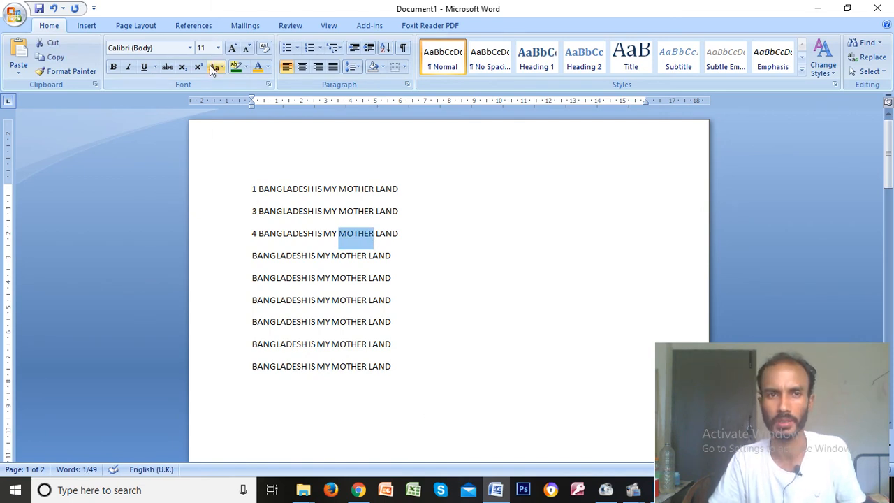
{"action": "left_click", "coordinate": [217, 47]}
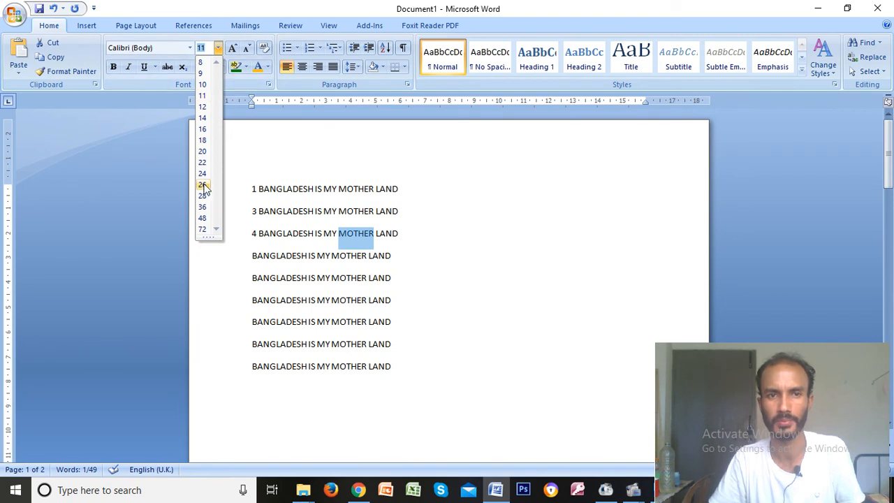
{"action": "left_click", "coordinate": [201, 190]}
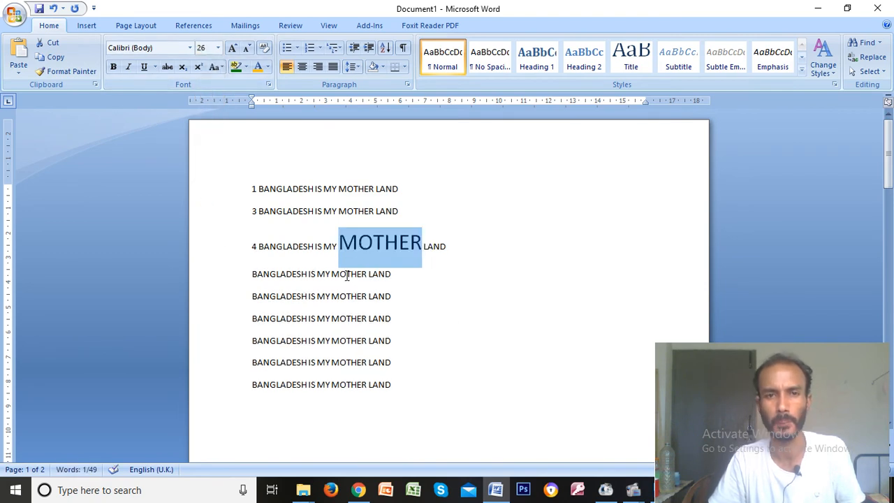
{"action": "left_click", "coordinate": [425, 244]}
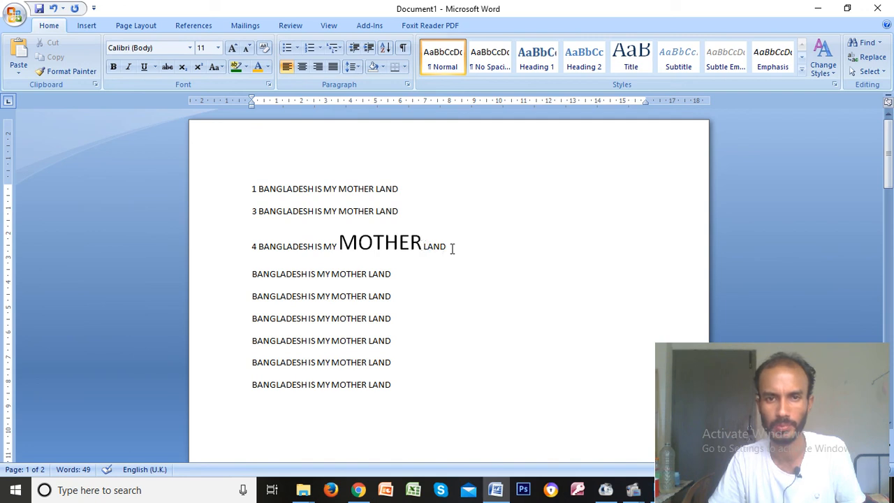
Step: Set the font size of the whole line numbered 4 to 22
{"action": "left_click_drag", "start_coordinate": [453, 247], "coordinate": [251, 248]}
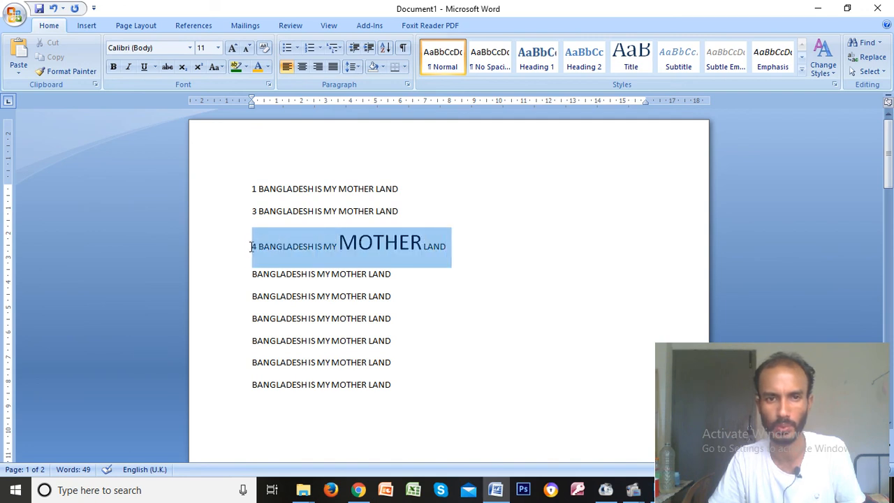
{"action": "left_click", "coordinate": [218, 48]}
{"action": "left_click", "coordinate": [202, 162]}
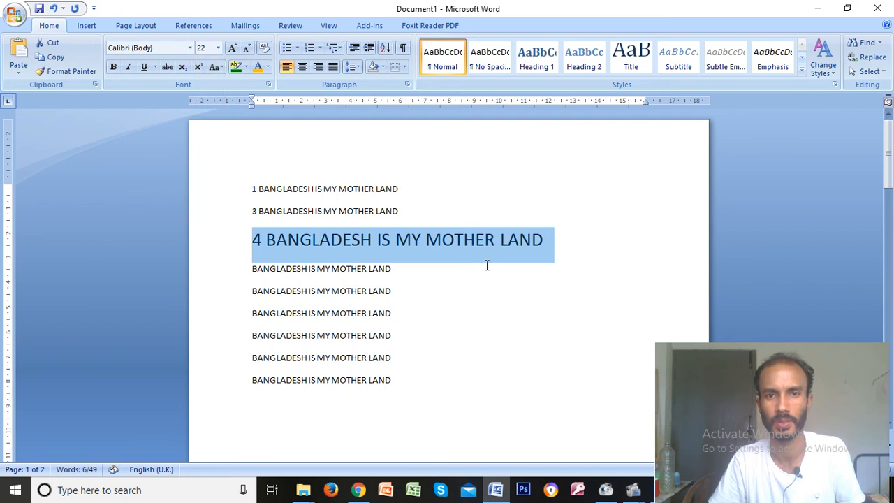
Step: Make the word MOTHER in the line numbered 4 bold and place the cursor inside it
{"action": "left_click_drag", "start_coordinate": [493, 255], "coordinate": [426, 242]}
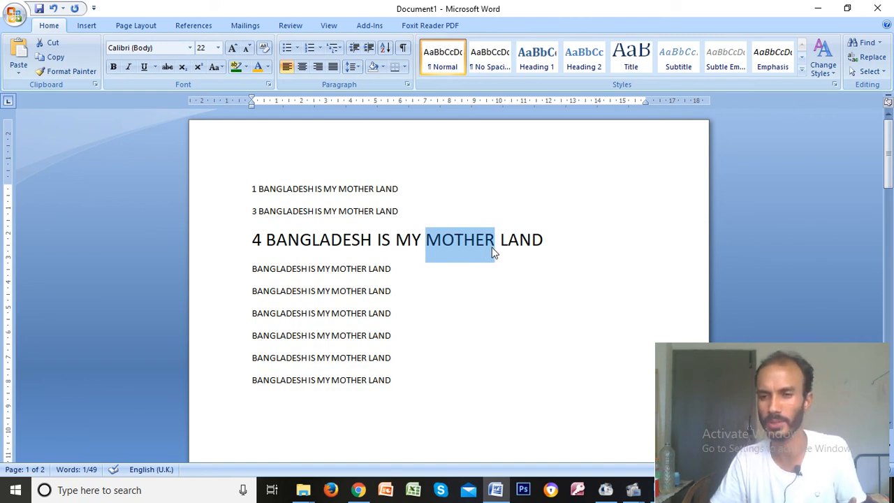
{"action": "left_click_drag", "start_coordinate": [496, 246], "coordinate": [426, 243]}
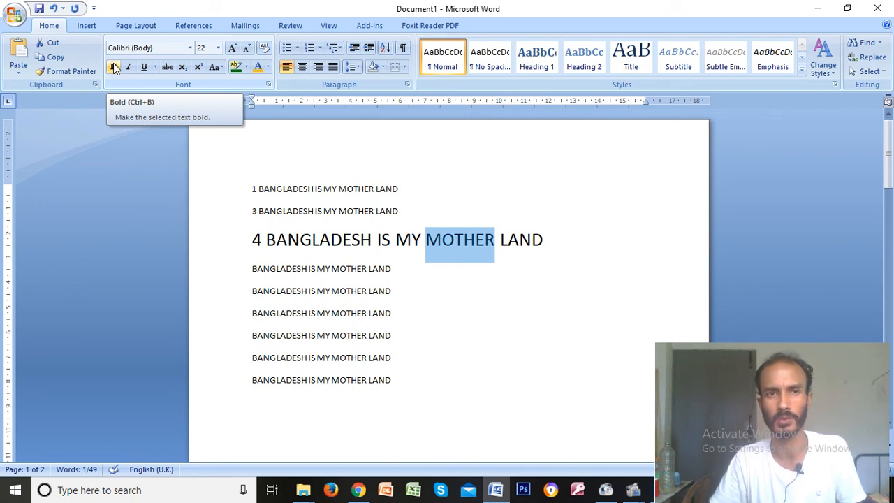
{"action": "left_click", "coordinate": [113, 67]}
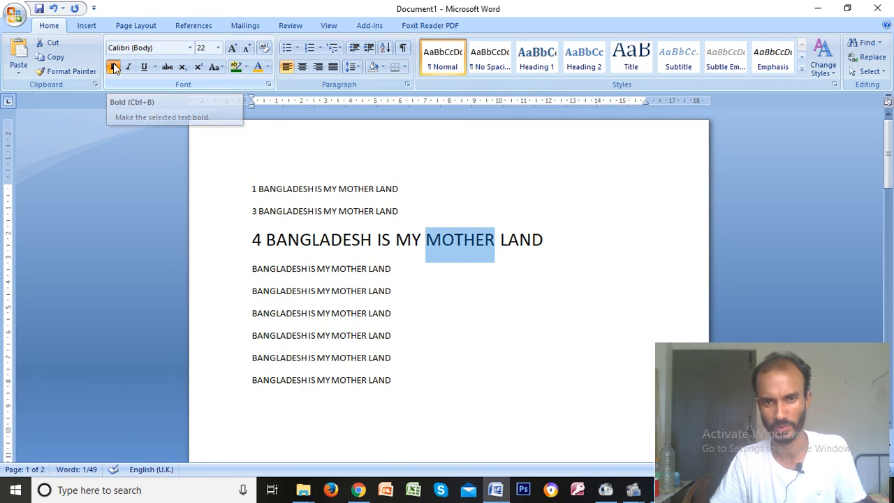
{"action": "left_click", "coordinate": [486, 250]}
{"action": "left_click_drag", "start_coordinate": [501, 241], "coordinate": [545, 241]}
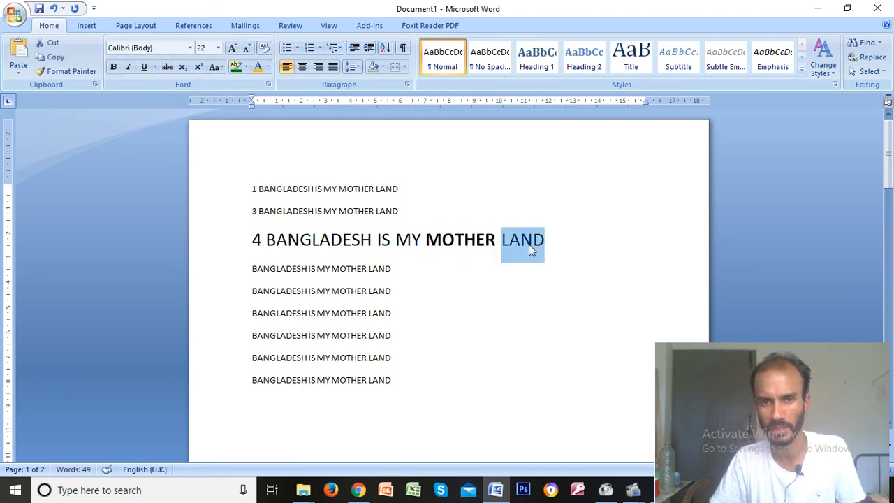
{"action": "left_click", "coordinate": [473, 239]}
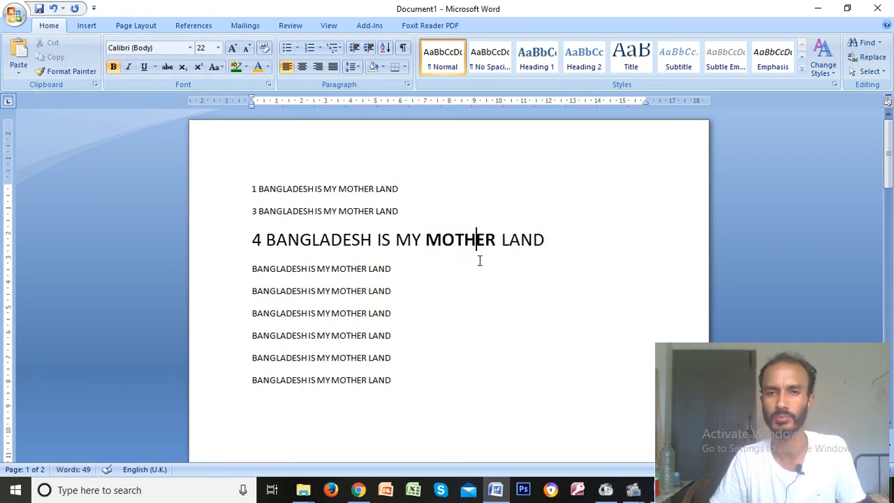
Step: Select the bold word MOTHER in the line numbered 4, remove its bold formatting, and reapply it
{"action": "left_click_drag", "start_coordinate": [495, 241], "coordinate": [433, 240]}
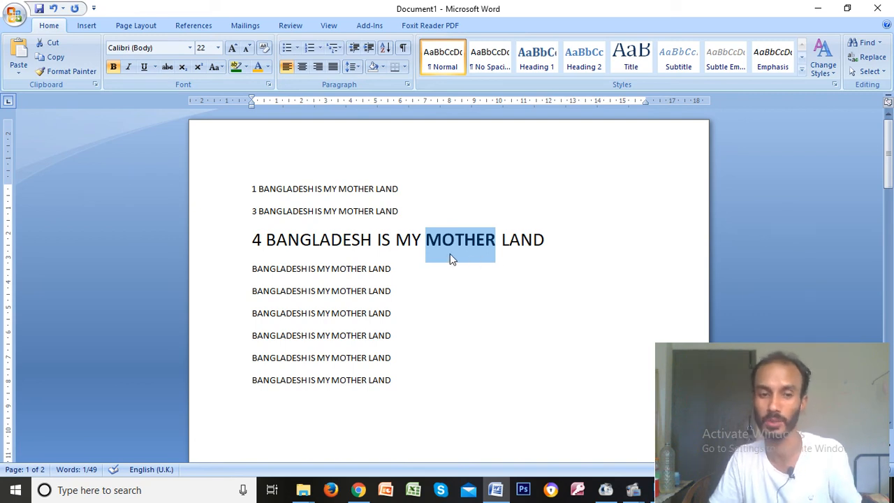
{"action": "key", "text": "ctrl+b"}
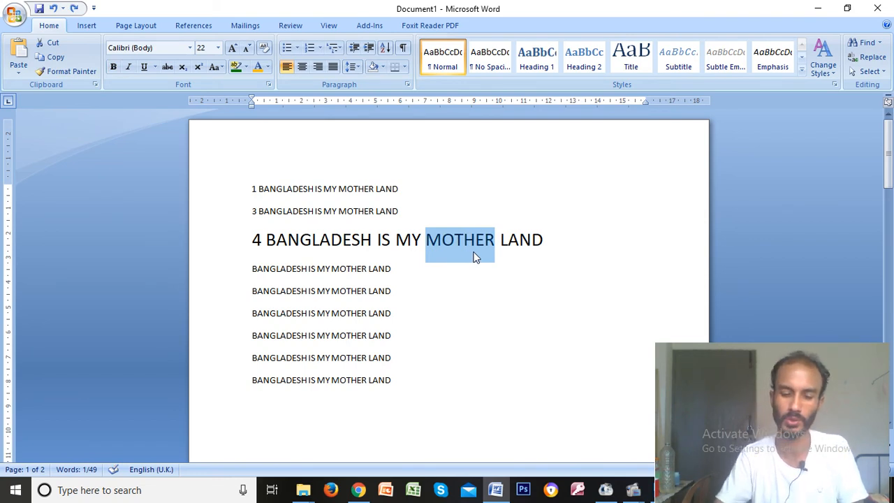
{"action": "key", "text": "ctrl+b"}
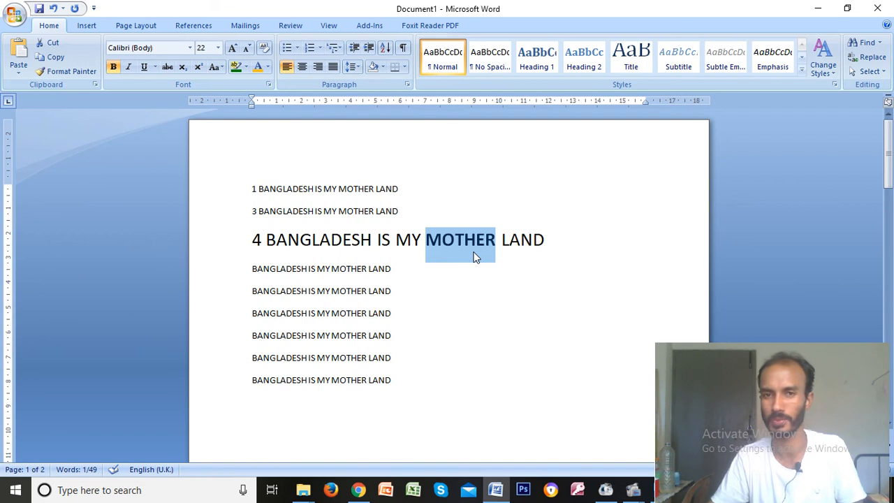
Step: Switch bold off and on again twice for MOTHER in the line numbered 4, ending with bold on, and clear the selection
{"action": "left_click_drag", "start_coordinate": [496, 240], "coordinate": [423, 240]}
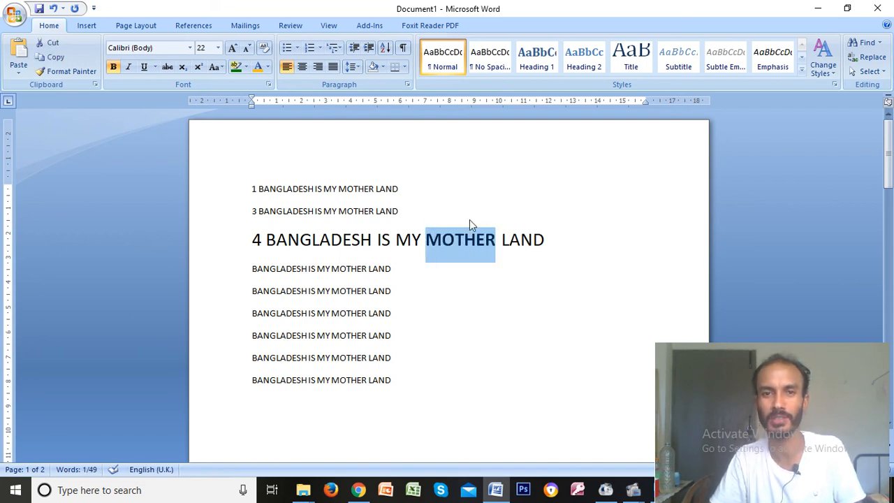
{"action": "left_click", "coordinate": [114, 68]}
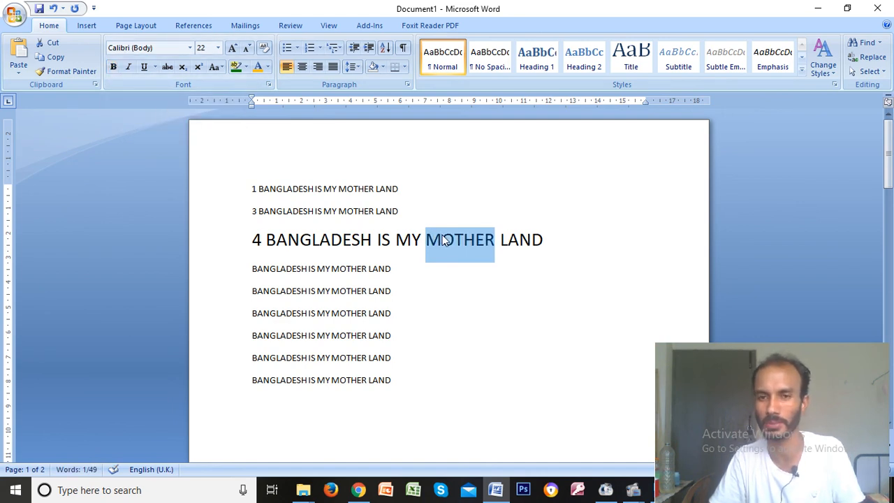
{"action": "left_click", "coordinate": [113, 67]}
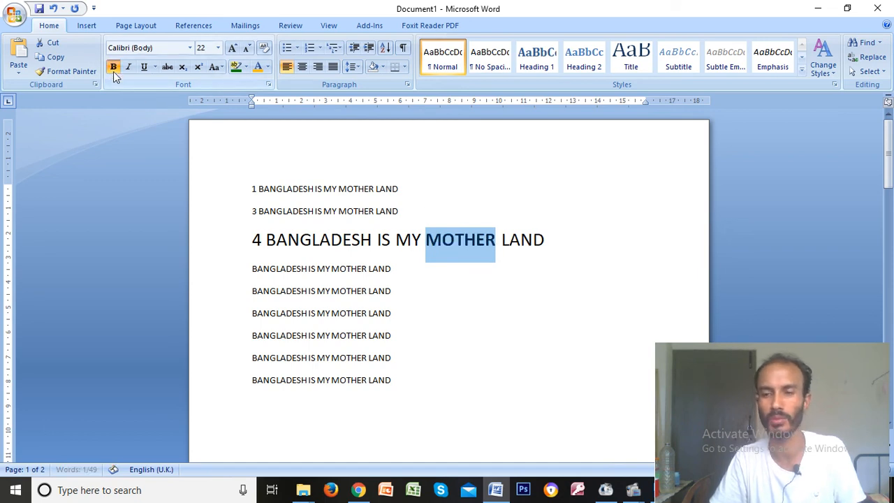
{"action": "left_click", "coordinate": [114, 67]}
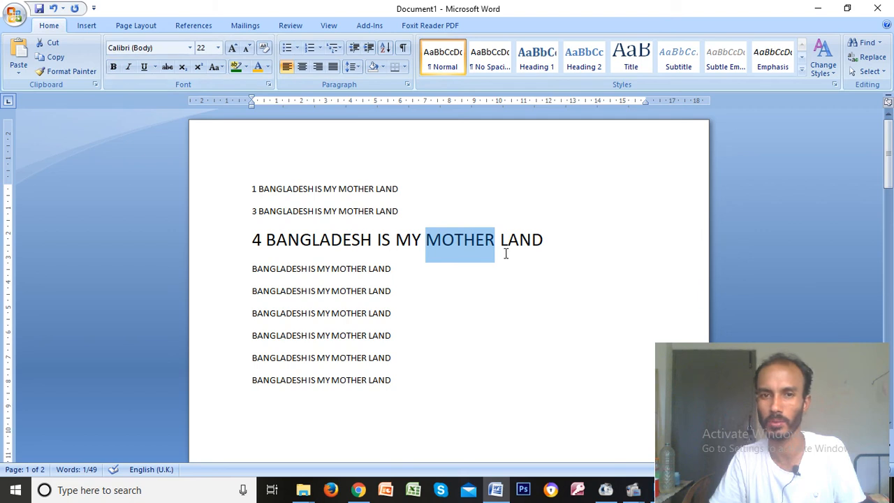
{"action": "left_click_drag", "start_coordinate": [495, 241], "coordinate": [429, 238]}
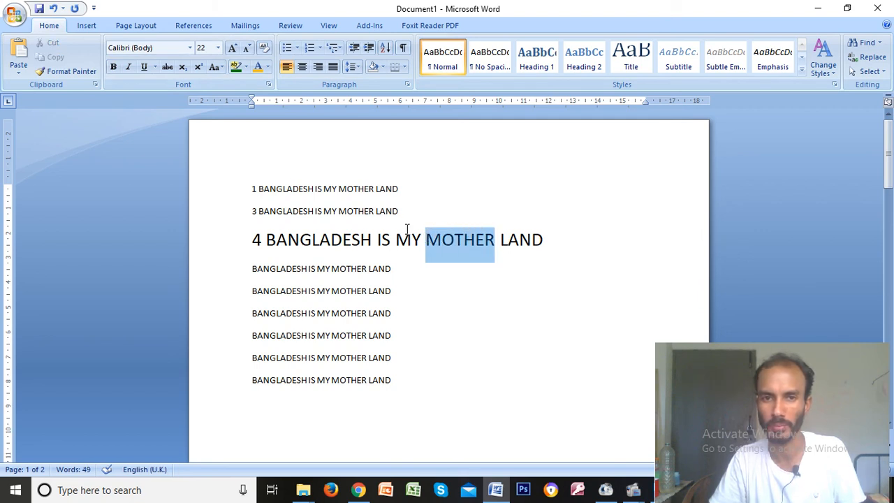
{"action": "left_click", "coordinate": [114, 67]}
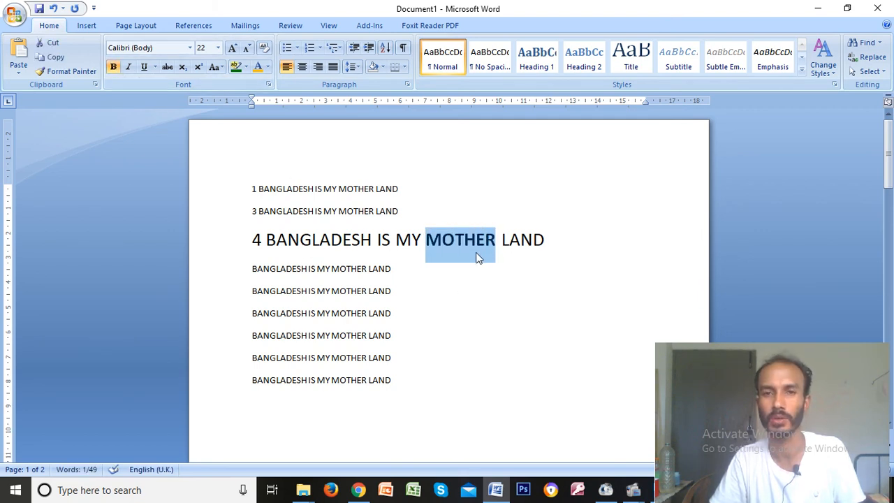
{"action": "left_click", "coordinate": [491, 242]}
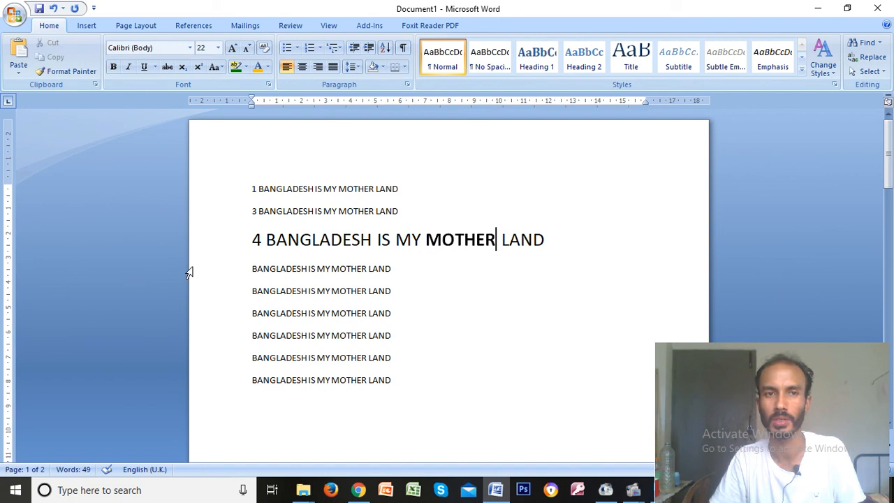
Step: Compare the bold setting of MOTHER and BANGLADESH in the line numbered 4, and remove the bold from MOTHER
{"action": "left_click", "coordinate": [476, 241]}
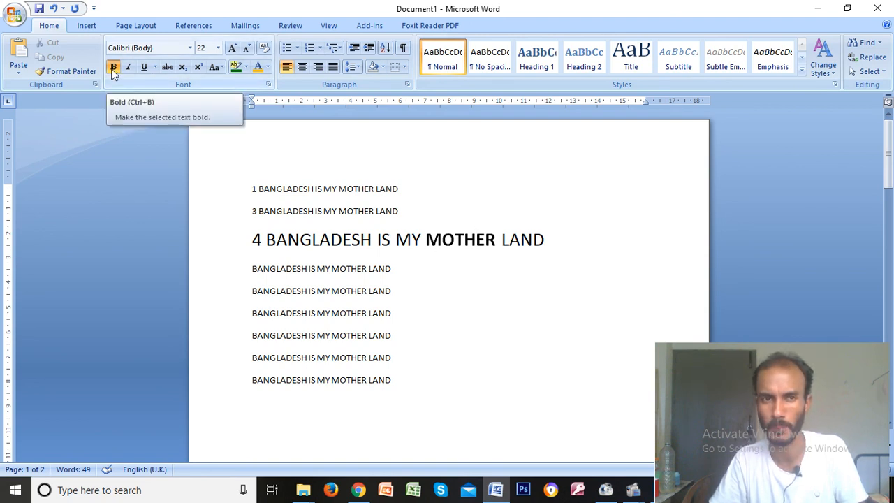
{"action": "left_click", "coordinate": [344, 240]}
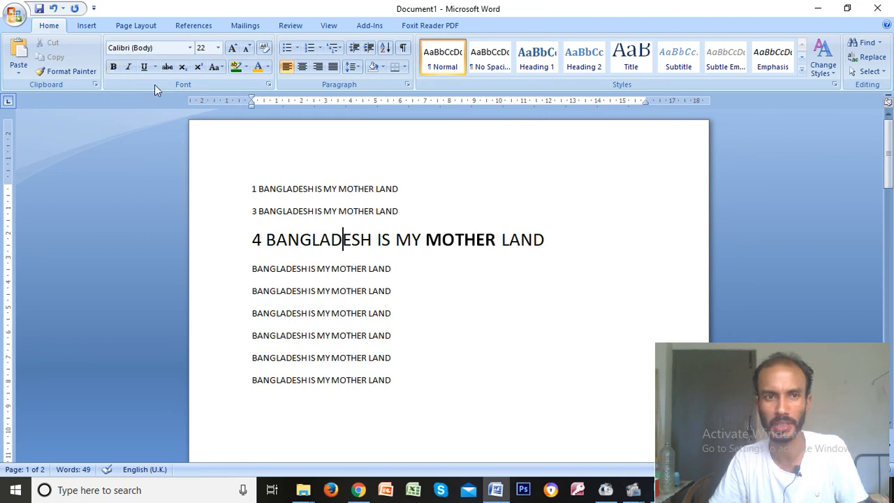
{"action": "left_click", "coordinate": [463, 238]}
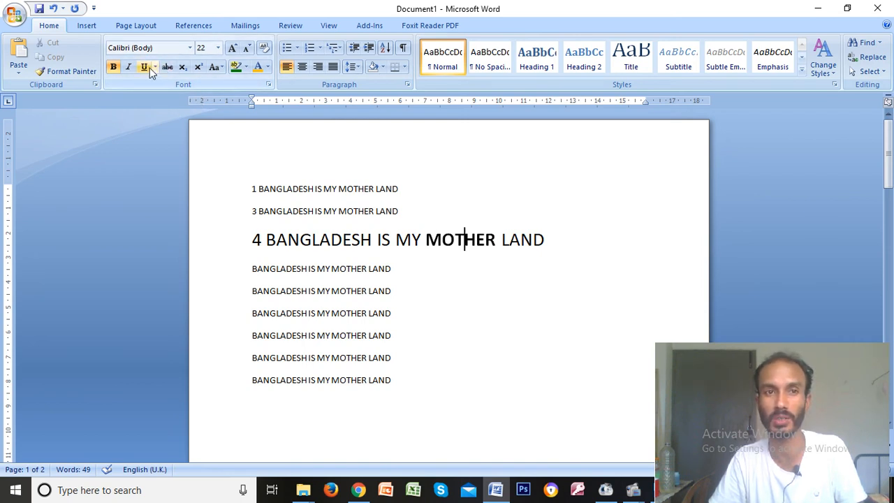
{"action": "left_click", "coordinate": [116, 69]}
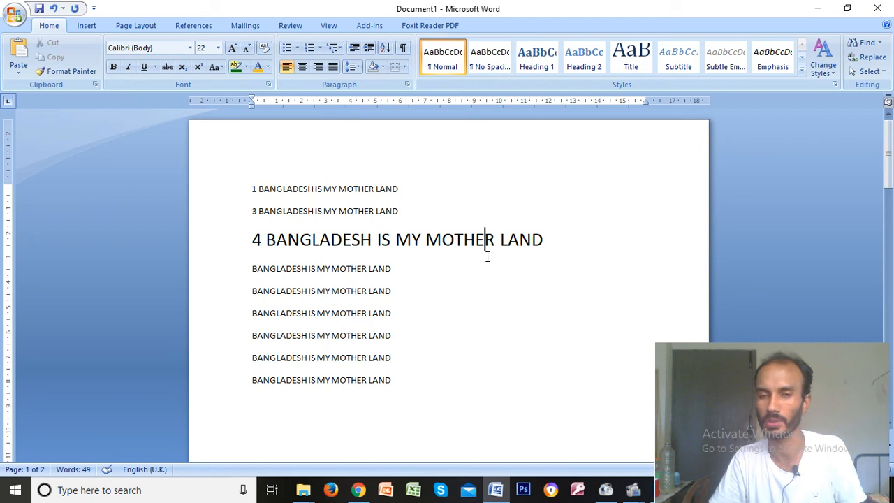
Step: Select MOTHER in the line numbered 4, consult the keyboard picture, and toggle its bold repeatedly in Word, ending with bold on and the cursor in LAND
{"action": "left_click_drag", "start_coordinate": [496, 241], "coordinate": [427, 242]}
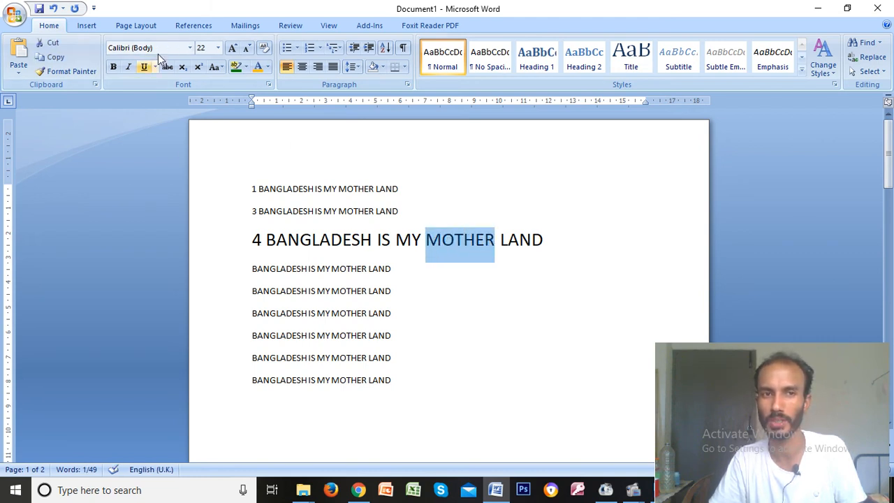
{"action": "left_click", "coordinate": [487, 253]}
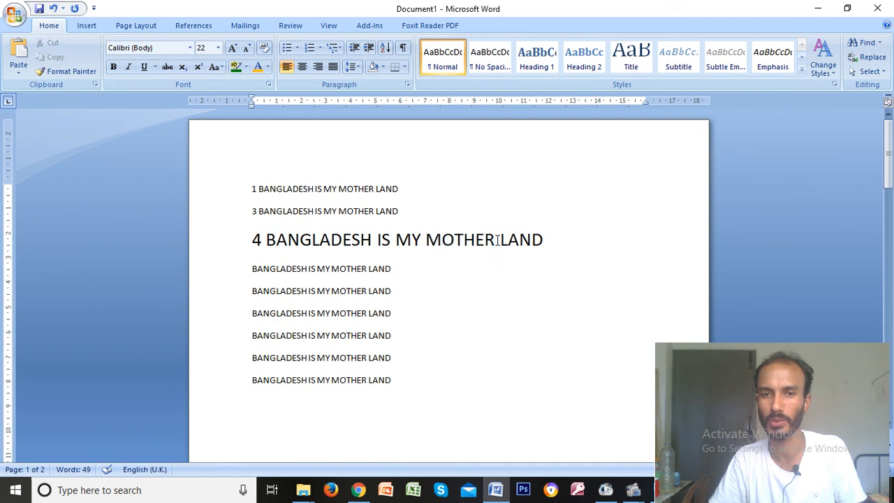
{"action": "left_click_drag", "start_coordinate": [496, 241], "coordinate": [426, 242]}
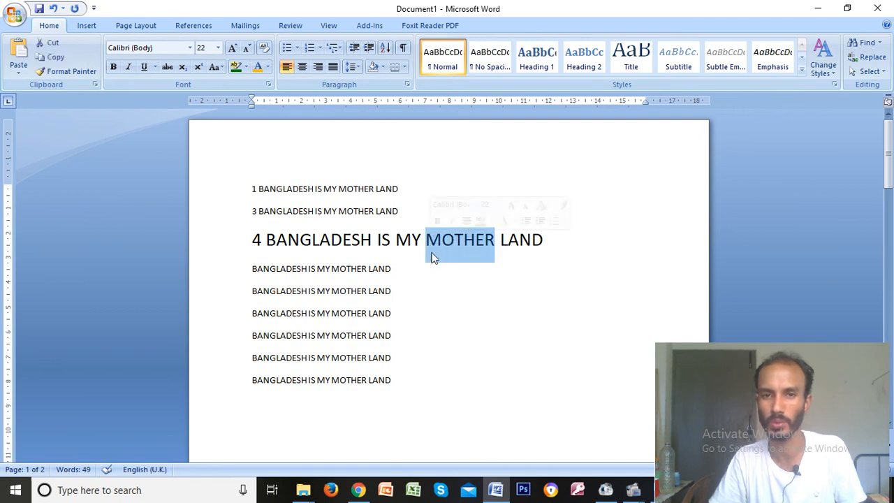
{"action": "left_click", "coordinate": [661, 490]}
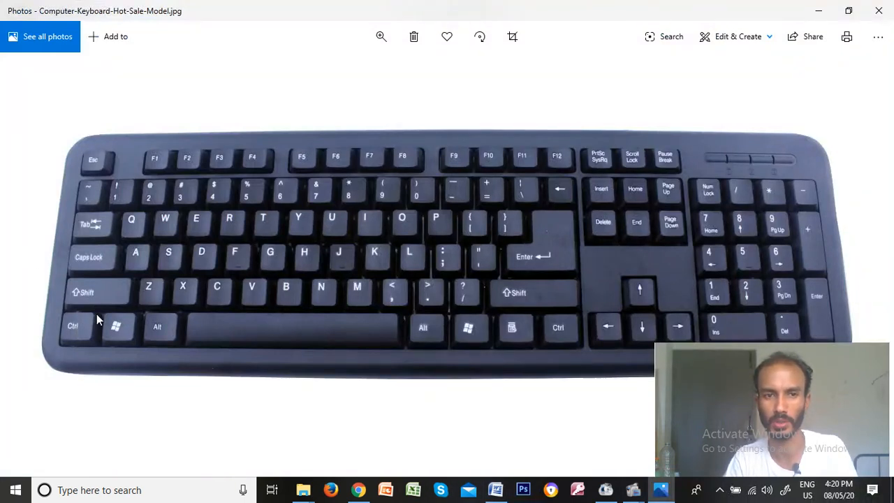
{"action": "key", "text": "alt+Tab"}
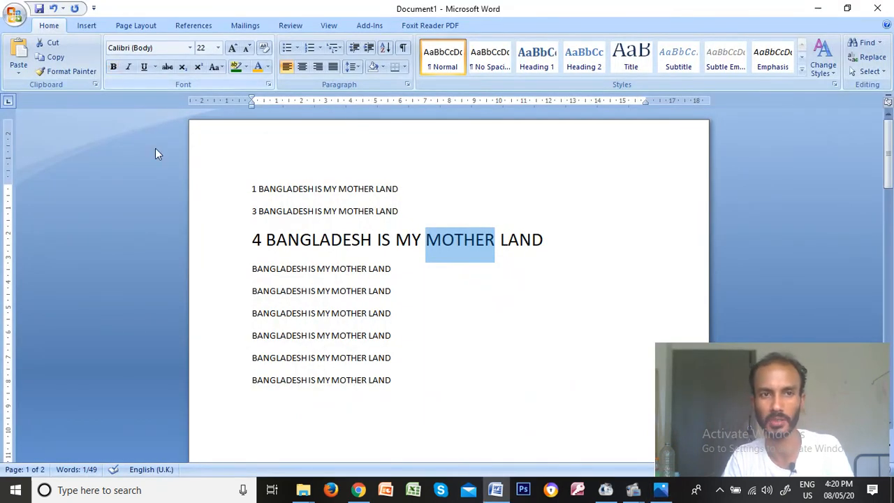
{"action": "key", "text": "ctrl+b"}
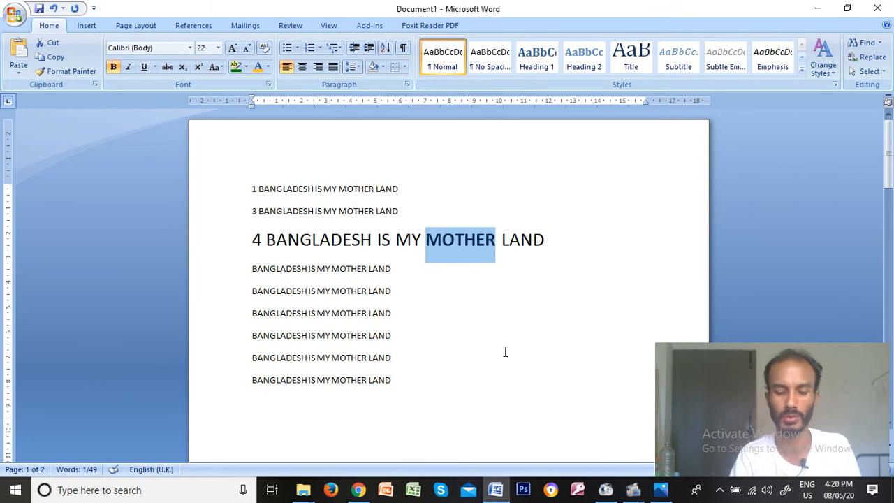
{"action": "key", "text": "ctrl+b"}
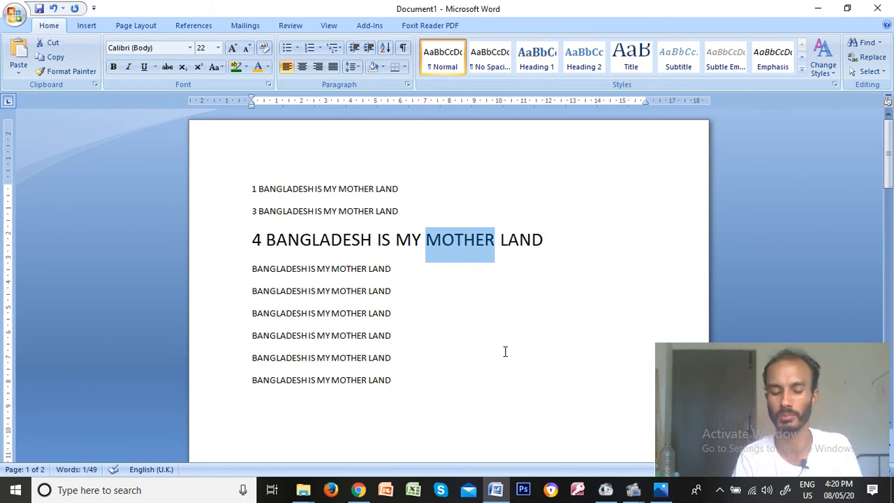
{"action": "key", "text": "ctrl+b"}
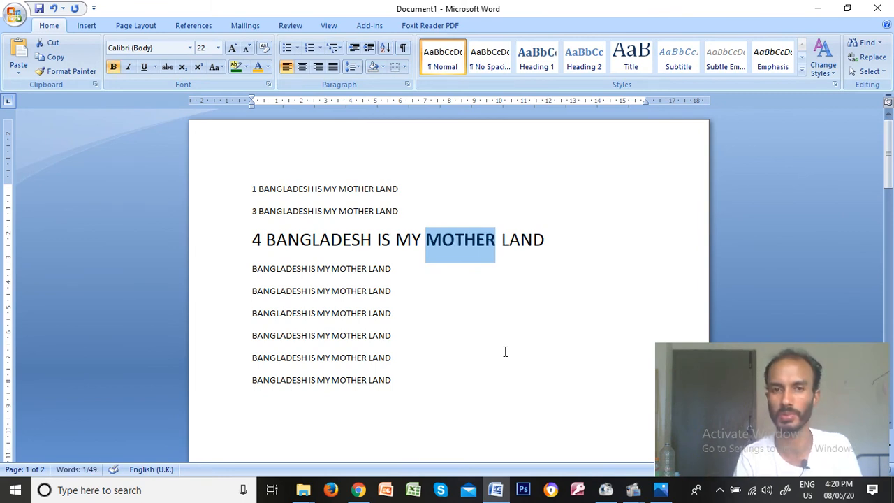
{"action": "key", "text": "ctrl+b"}
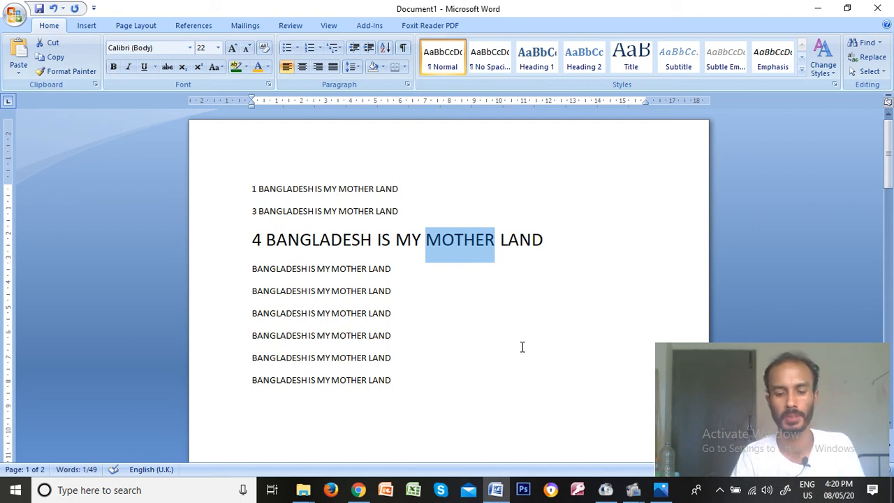
{"action": "key", "text": "ctrl+b"}
{"action": "left_click", "coordinate": [534, 246]}
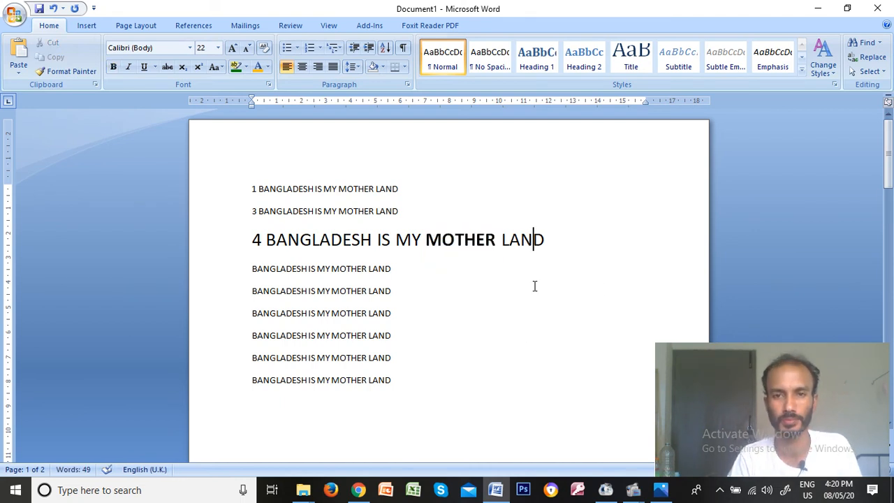
Step: Underline BANGLADESH IS MY MOTHER LAND in the line numbered 4, leaving out the number, and reselect the underlined text
{"action": "left_click", "coordinate": [411, 275]}
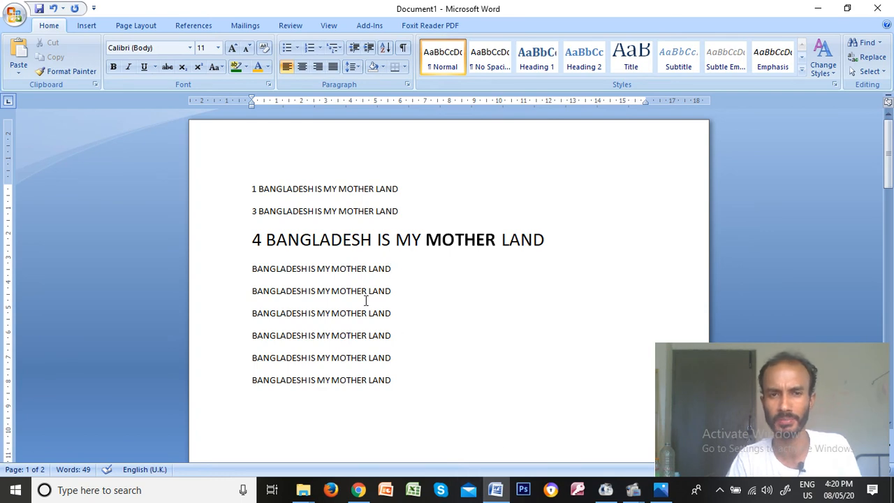
{"action": "left_click", "coordinate": [405, 218]}
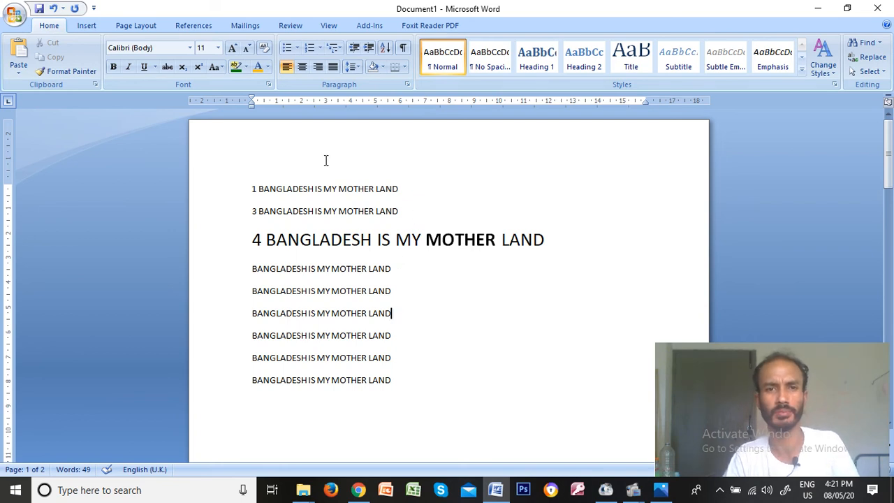
{"action": "left_click_drag", "start_coordinate": [553, 240], "coordinate": [266, 240]}
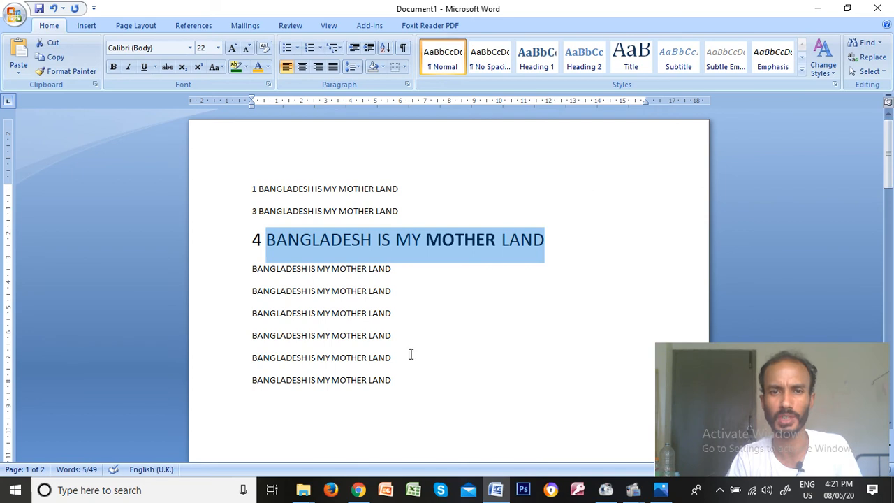
{"action": "left_click", "coordinate": [145, 69]}
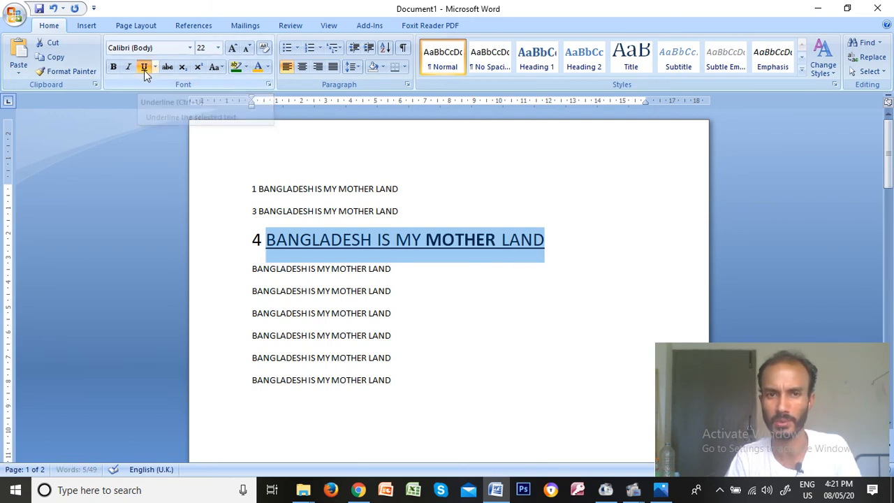
{"action": "left_click", "coordinate": [558, 241]}
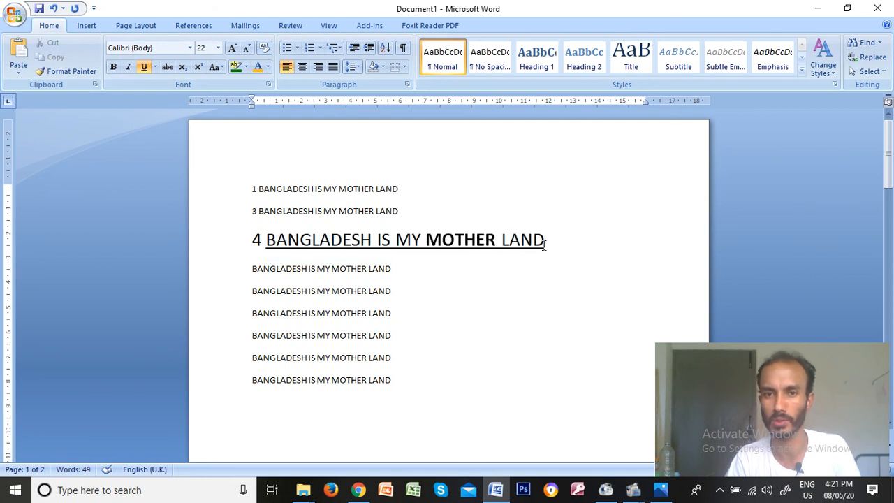
{"action": "left_click_drag", "start_coordinate": [543, 239], "coordinate": [277, 241]}
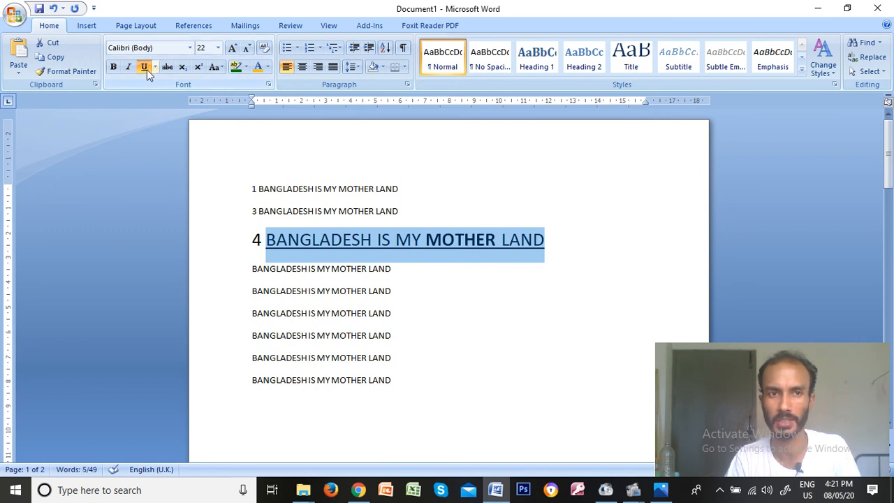
Step: Remove the underline from BANGLADESH IS MY MOTHER LAND in the line numbered 4, and reselect that text without the number
{"action": "left_click", "coordinate": [147, 69]}
{"action": "left_click", "coordinate": [412, 259]}
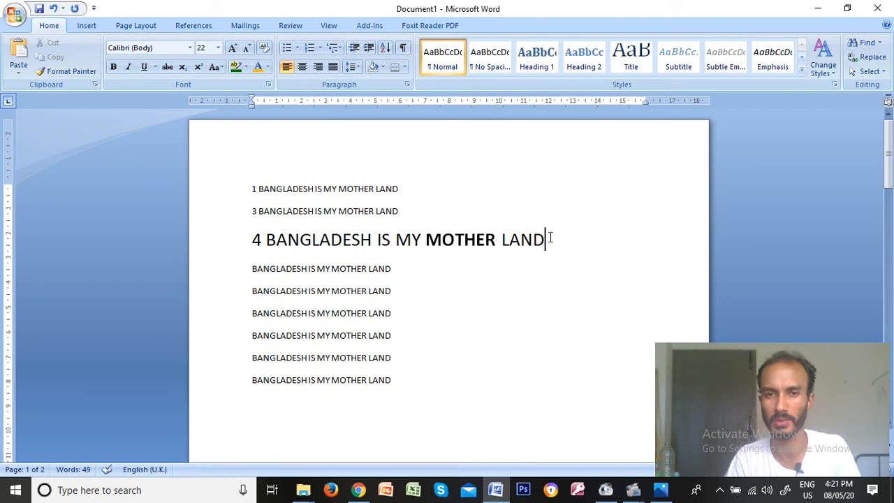
{"action": "left_click_drag", "start_coordinate": [550, 239], "coordinate": [347, 239]}
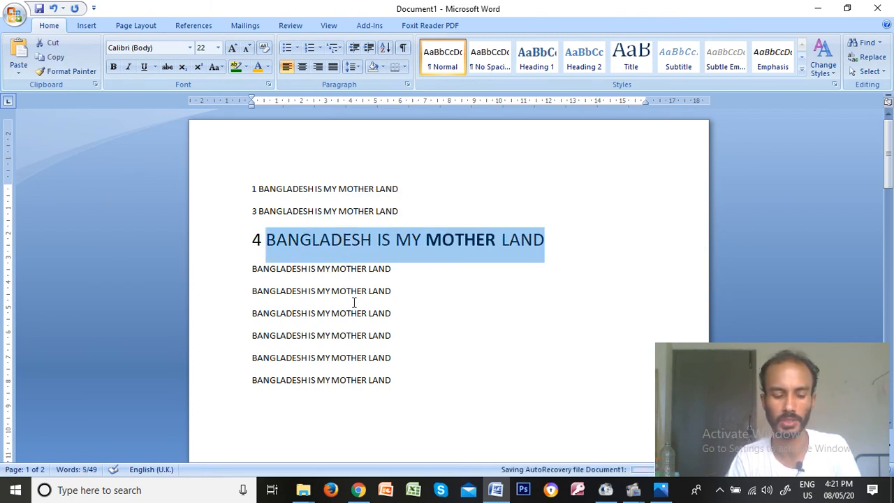
Step: Consult the keyboard picture in Photos, return to Word, and switch the single underline of the selected text on and off again
{"action": "key", "text": "alt+Tab"}
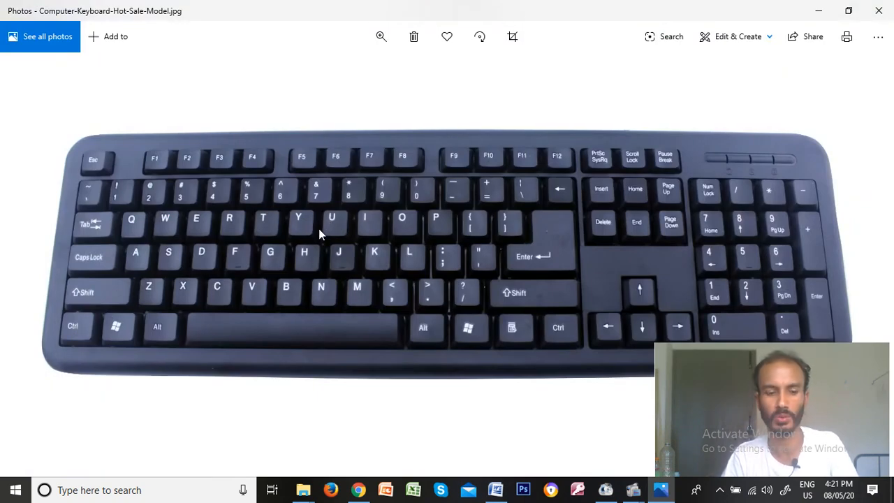
{"action": "key", "text": "alt+Tab"}
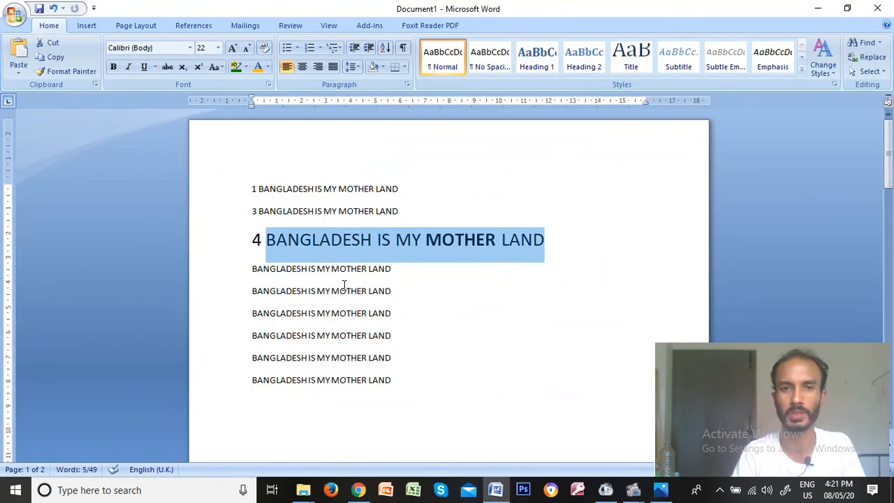
{"action": "key", "text": "ctrl+u"}
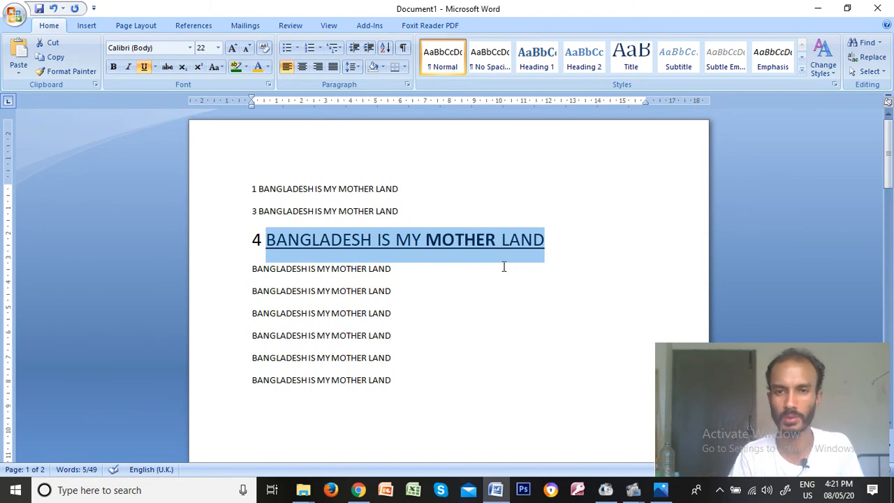
{"action": "left_click_drag", "start_coordinate": [548, 257], "coordinate": [279, 254]}
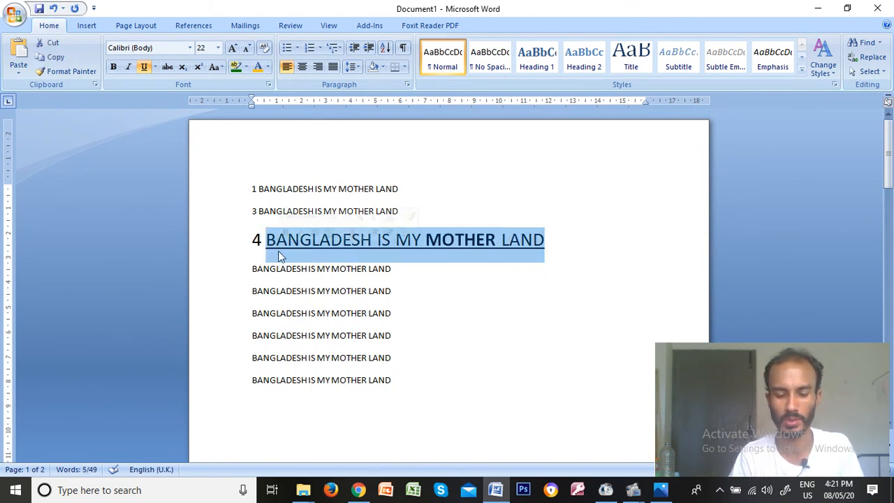
{"action": "key", "text": "ctrl+u"}
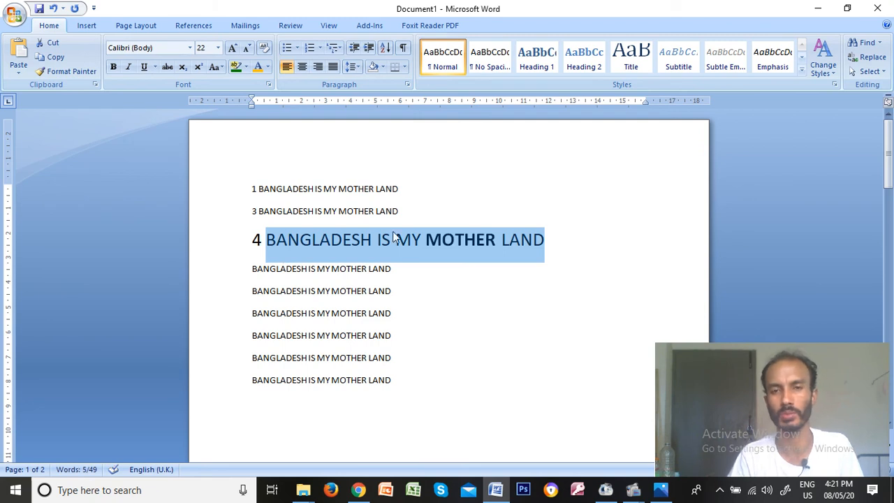
Step: Apply a double underline to BANGLADESH IS MY MOTHER LAND in the line numbered 4, leaving out the number, and clear the selection
{"action": "left_click", "coordinate": [448, 250]}
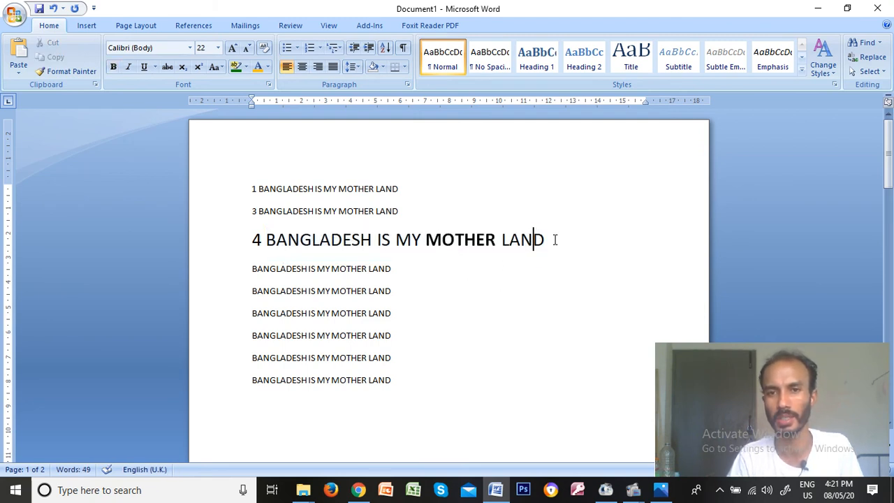
{"action": "left_click_drag", "start_coordinate": [552, 240], "coordinate": [337, 246]}
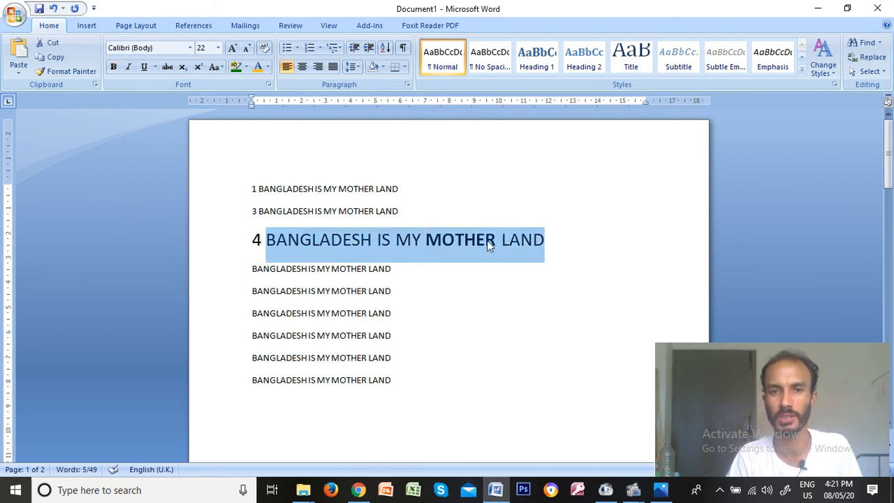
{"action": "left_click", "coordinate": [154, 68]}
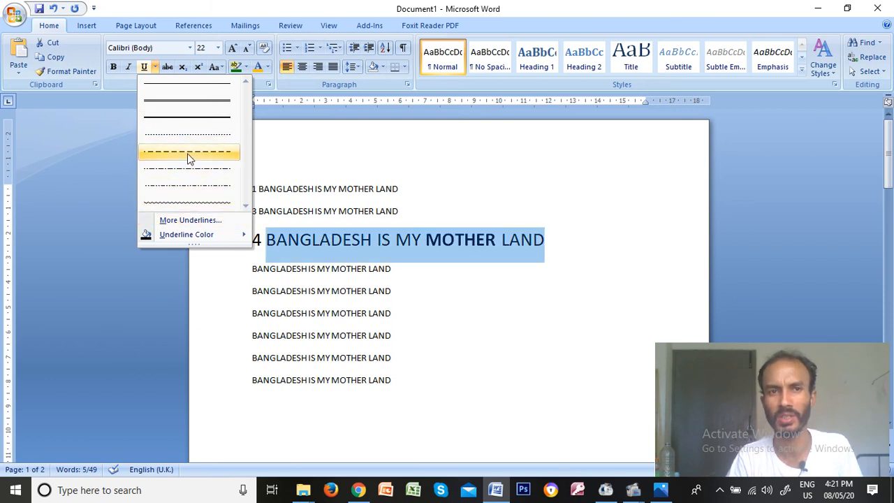
{"action": "left_click", "coordinate": [205, 102]}
{"action": "left_click", "coordinate": [507, 279]}
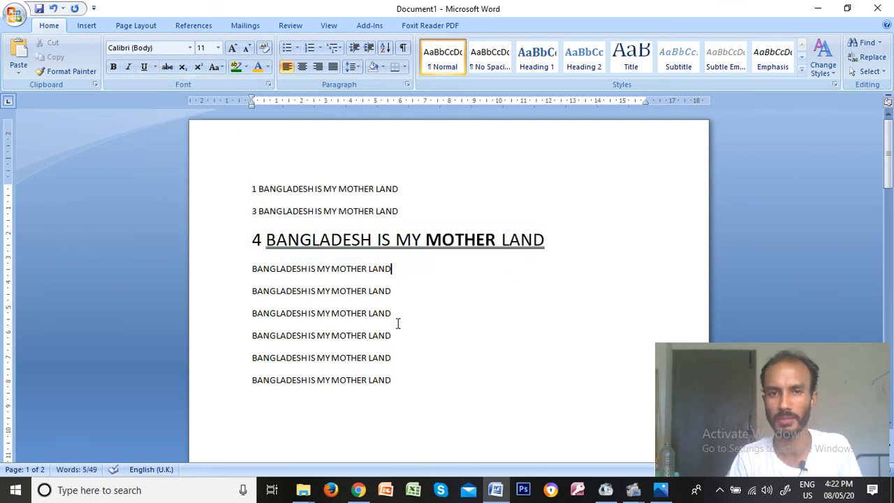
Step: Remove the double underline from the text in the line numbered 4, and reselect the text without the number
{"action": "left_click_drag", "start_coordinate": [554, 248], "coordinate": [267, 241]}
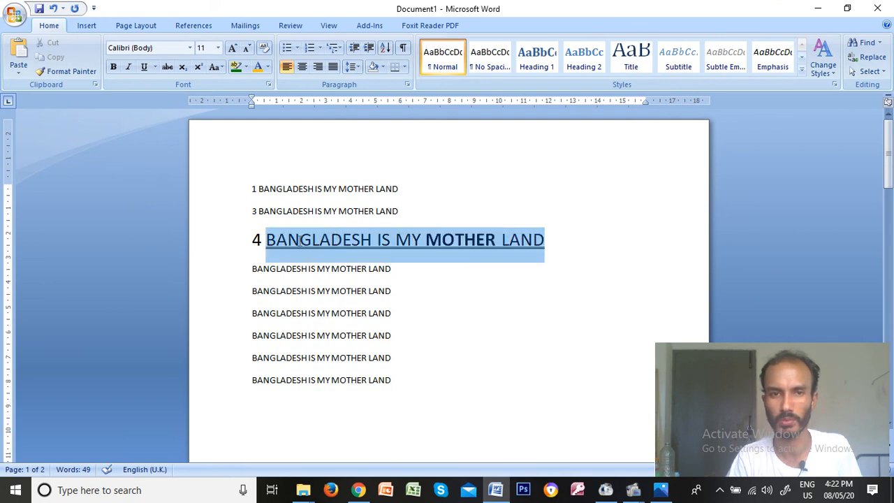
{"action": "left_click", "coordinate": [145, 66]}
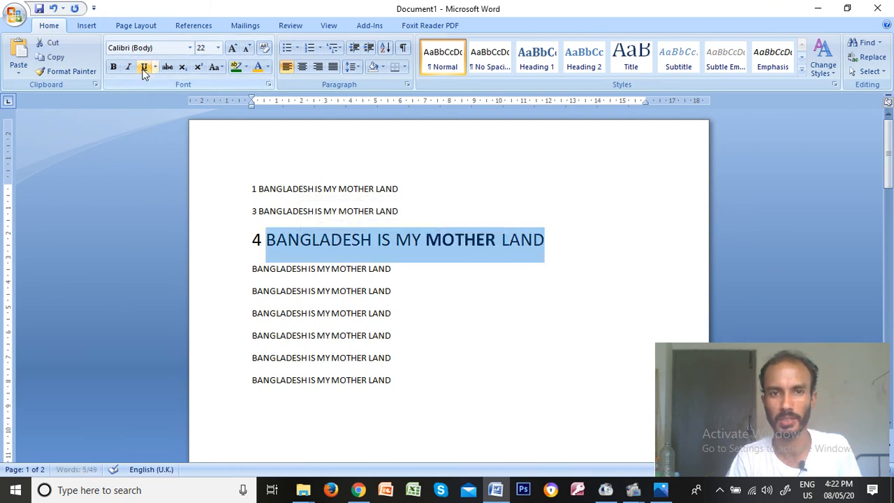
{"action": "left_click", "coordinate": [557, 241]}
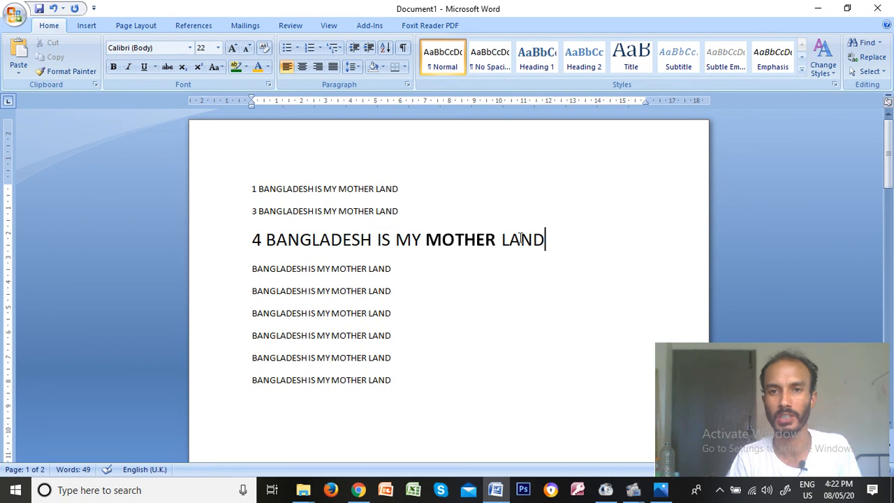
{"action": "left_click_drag", "start_coordinate": [557, 241], "coordinate": [336, 238]}
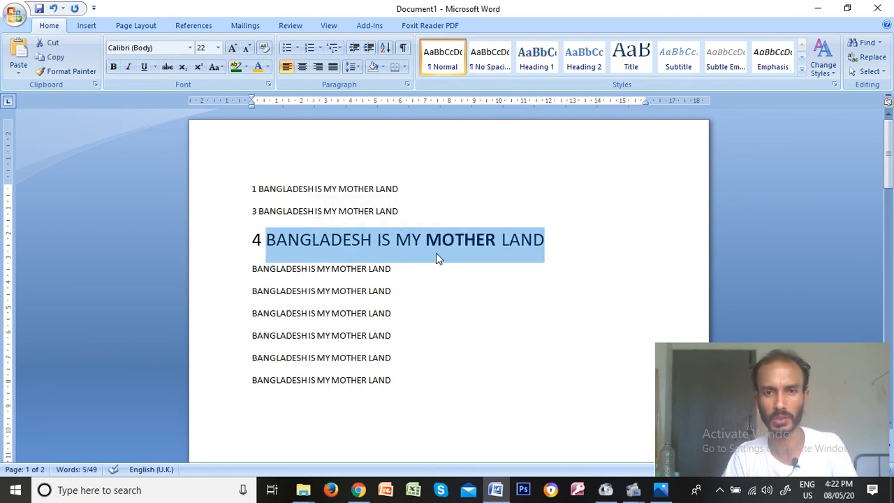
Step: Consult the keyboard picture, switch the selected text's double underline on and off in Word, and clear the selection
{"action": "key", "text": "alt+Tab"}
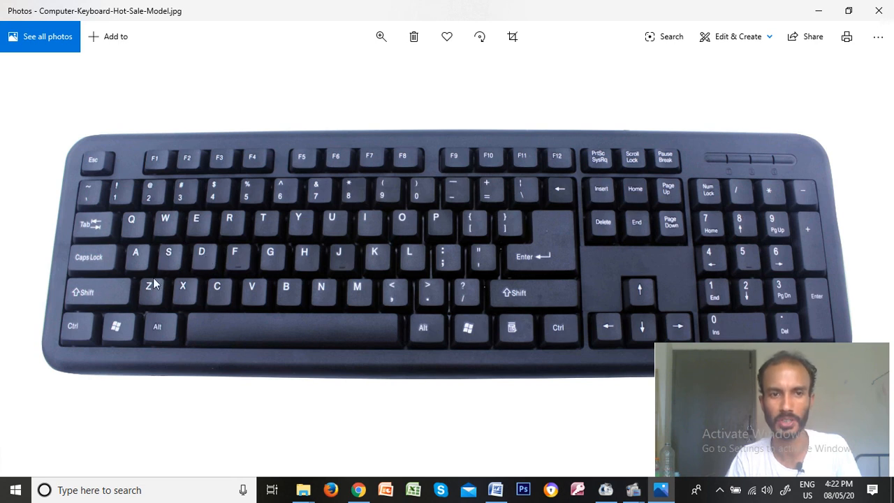
{"action": "key", "text": "alt+Tab"}
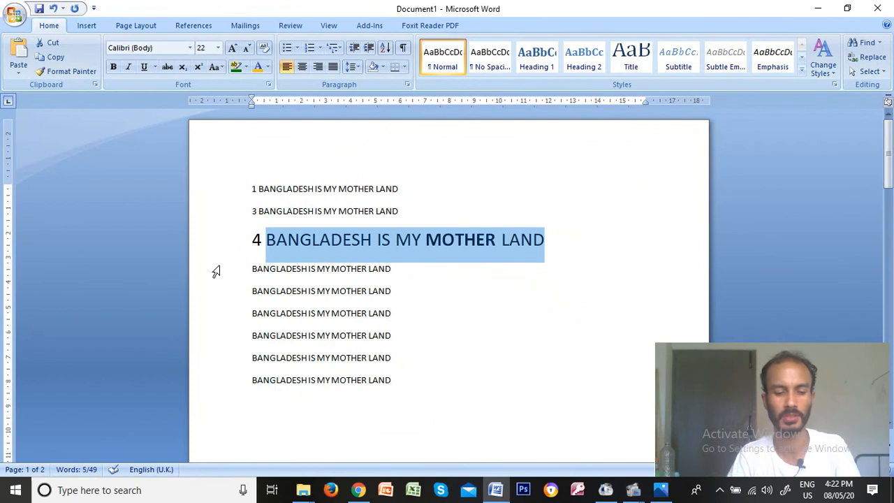
{"action": "key", "text": "ctrl+u"}
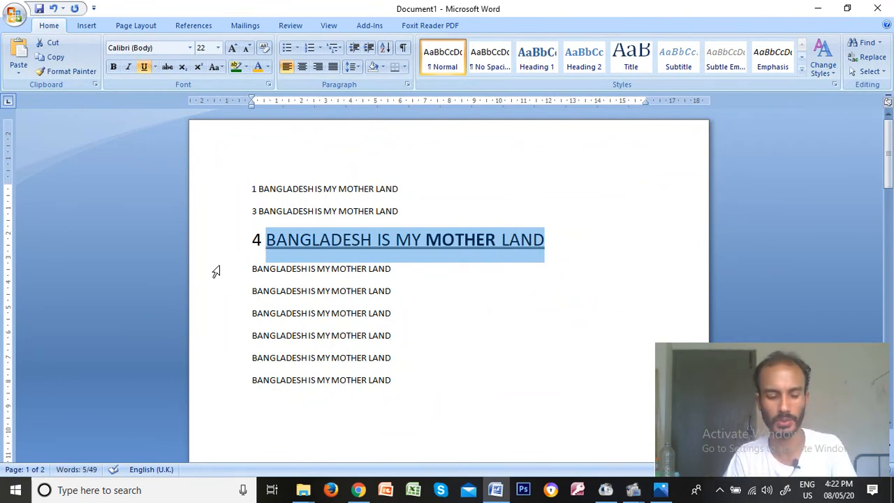
{"action": "key", "text": "ctrl+u"}
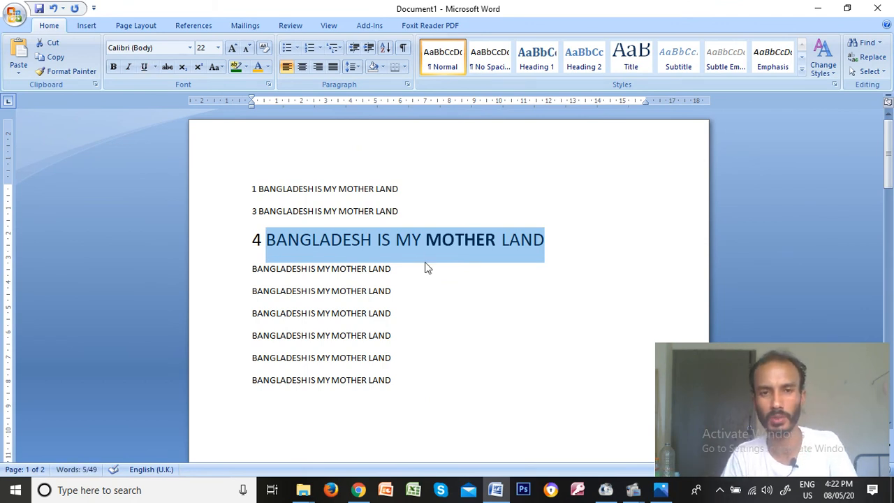
{"action": "left_click", "coordinate": [423, 244]}
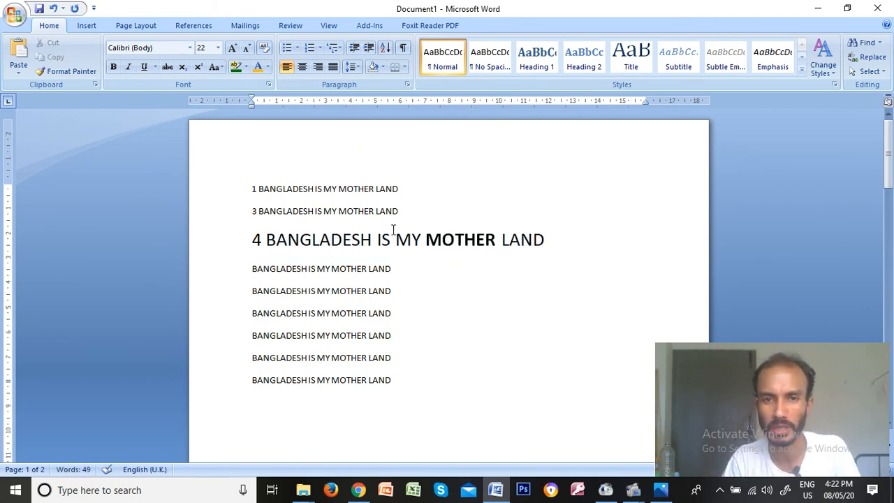
Step: Point out the separate words BANGLADESH, IS, MY and MOTHER in the line numbered 4 by selecting them one after another
{"action": "left_click_drag", "start_coordinate": [266, 239], "coordinate": [388, 260]}
{"action": "left_click", "coordinate": [389, 257]}
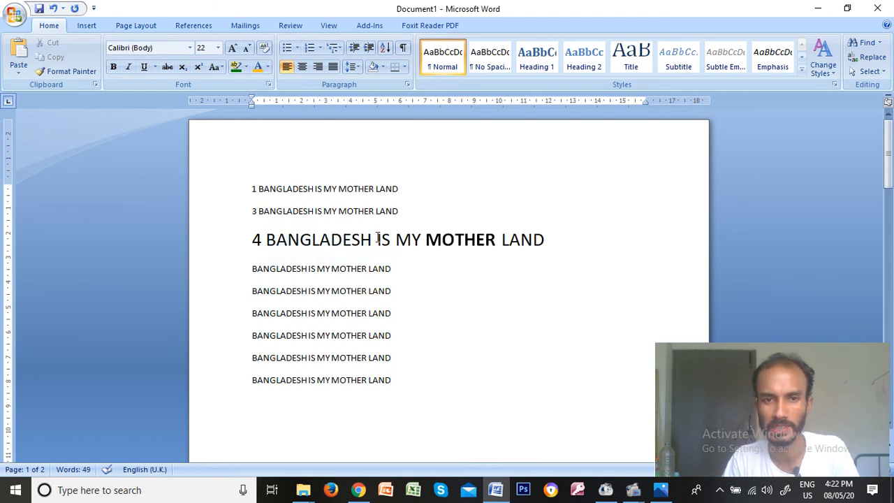
{"action": "key", "text": "shift+Left"}
{"action": "key", "text": "shift+Left"}
{"action": "left_click", "coordinate": [394, 256]}
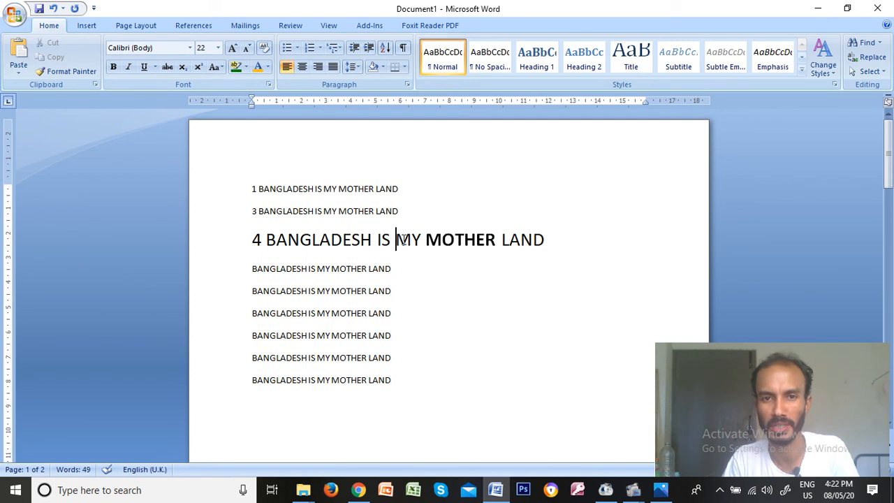
{"action": "key", "text": "shift+Right"}
{"action": "key", "text": "shift+Right"}
{"action": "left_click", "coordinate": [439, 265]}
{"action": "left_click_drag", "start_coordinate": [425, 241], "coordinate": [496, 244]}
{"action": "left_click", "coordinate": [481, 265]}
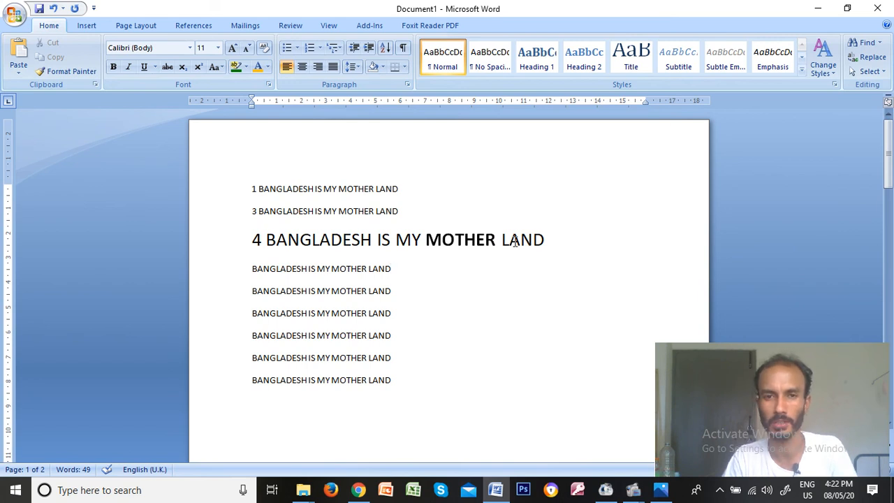
Step: Consult the keyboard picture and apply a words-only underline to BANGLADESH IS MY MOTHER LAND in the line numbered 4, leaving the spaces plain
{"action": "left_click_drag", "start_coordinate": [551, 240], "coordinate": [266, 241]}
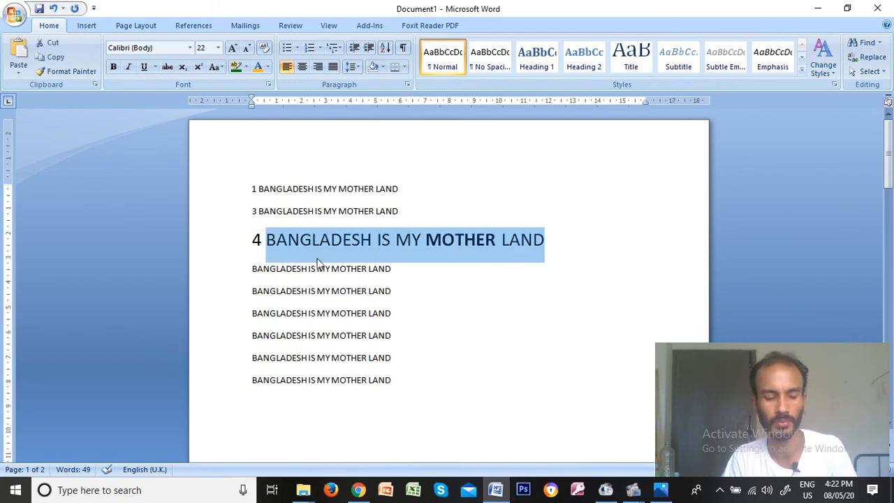
{"action": "key", "text": "alt+Tab"}
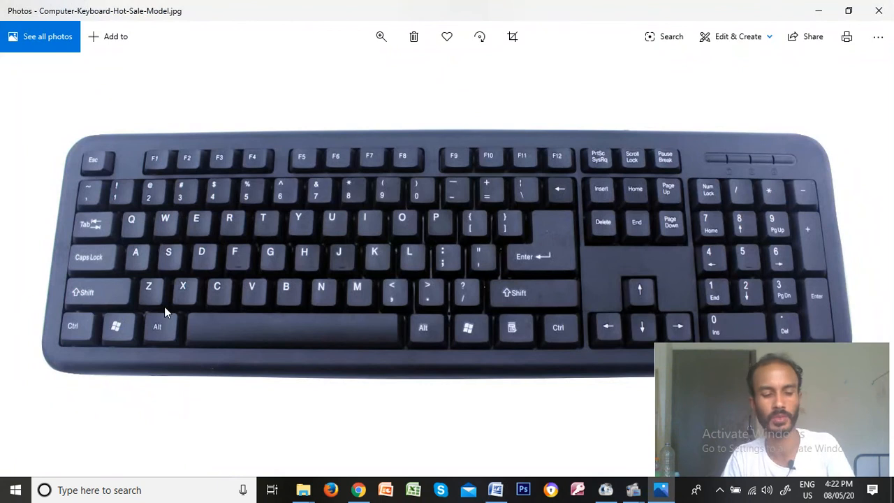
{"action": "key", "text": "alt+Tab"}
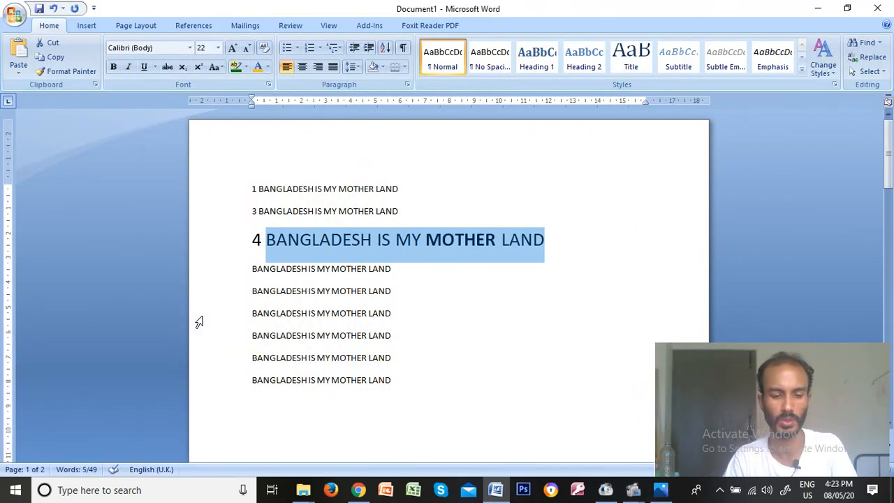
{"action": "key", "text": "ctrl+u"}
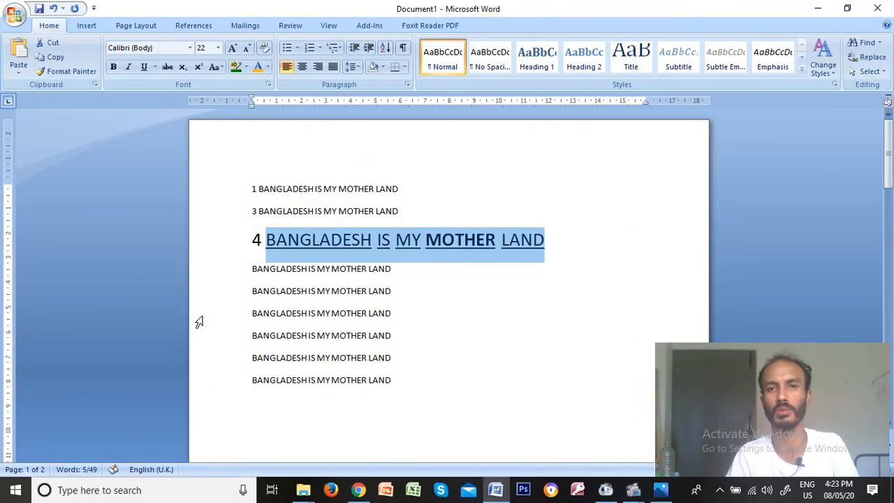
{"action": "left_click", "coordinate": [352, 320]}
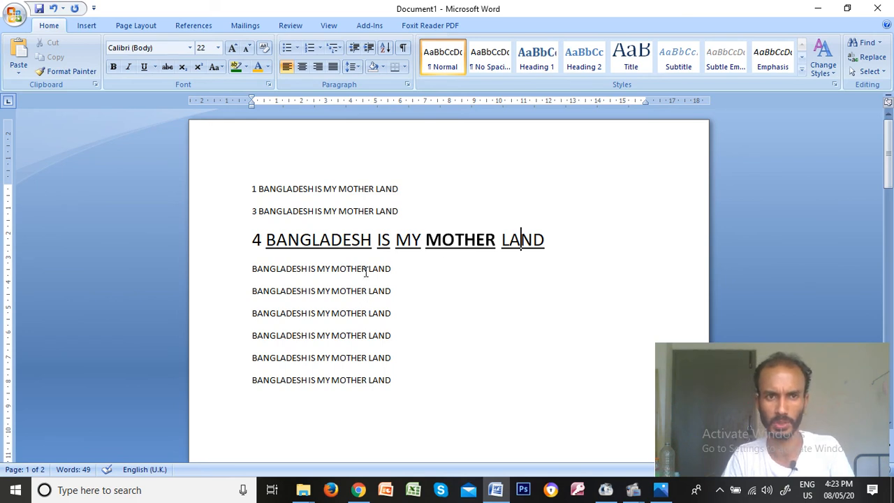
Step: Look at the keyboard picture again, and examine the gaps between the underlined words in the line numbered 4 in Word
{"action": "left_click", "coordinate": [338, 271]}
{"action": "key", "text": "alt+Tab"}
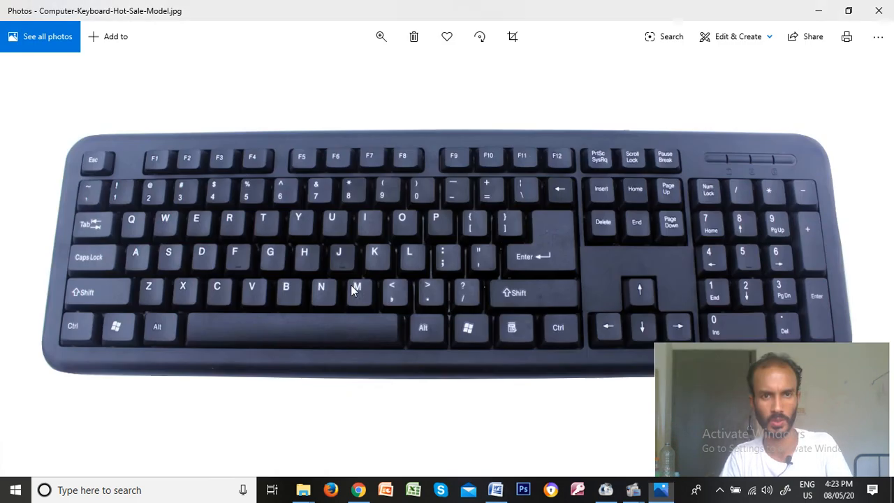
{"action": "key", "text": "alt+Tab"}
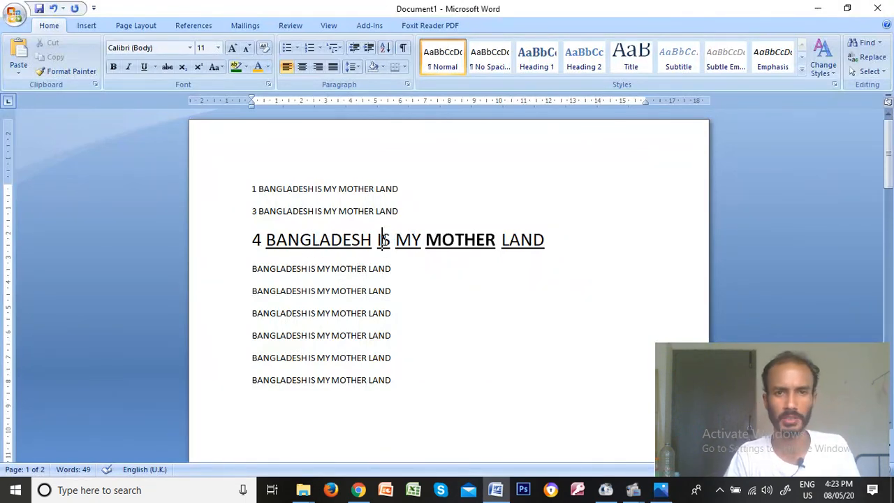
{"action": "left_click", "coordinate": [427, 244]}
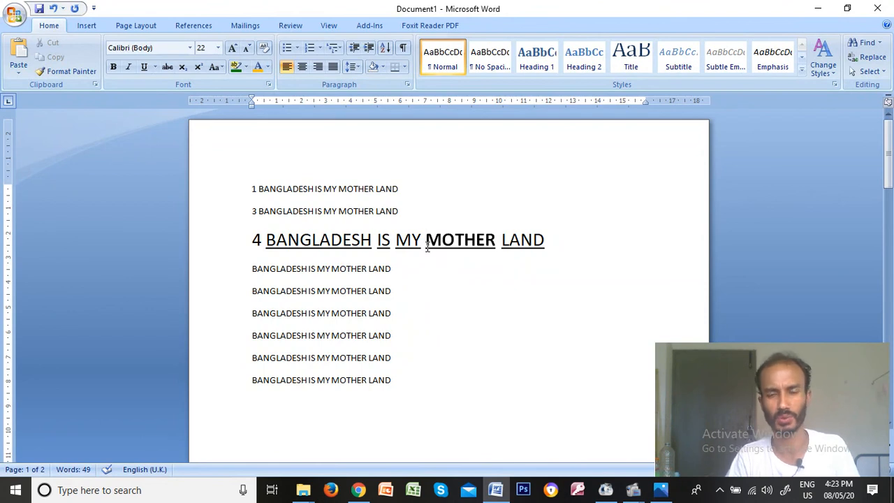
{"action": "left_click", "coordinate": [465, 241]}
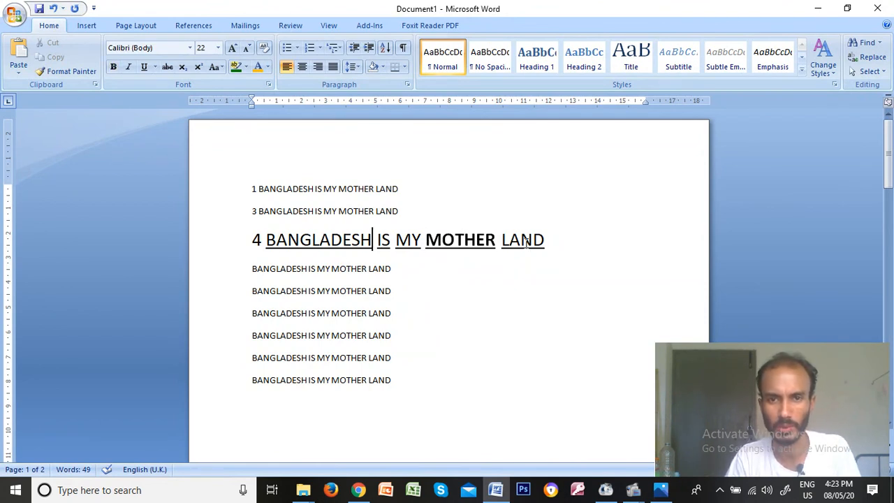
Step: Color the underline of BANGLADESH IS MY MOTHER LAND in the line numbered 4 red, and clear the selection
{"action": "left_click_drag", "start_coordinate": [546, 241], "coordinate": [277, 258]}
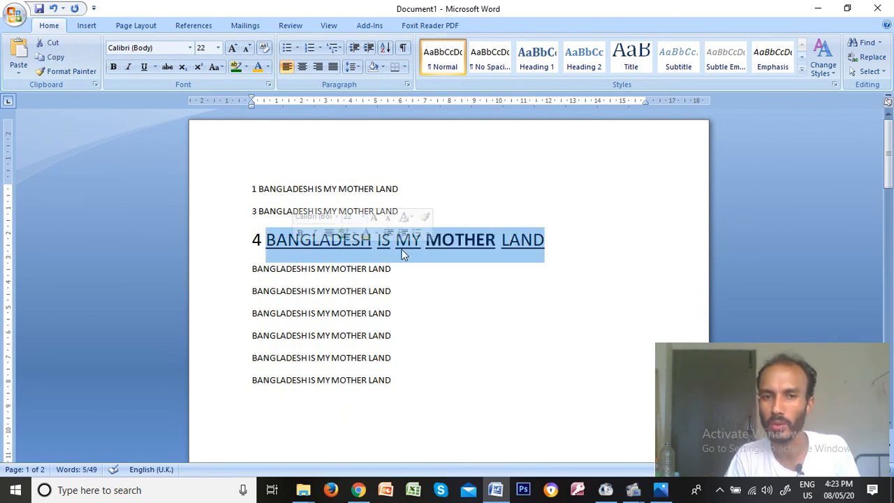
{"action": "left_click", "coordinate": [155, 66]}
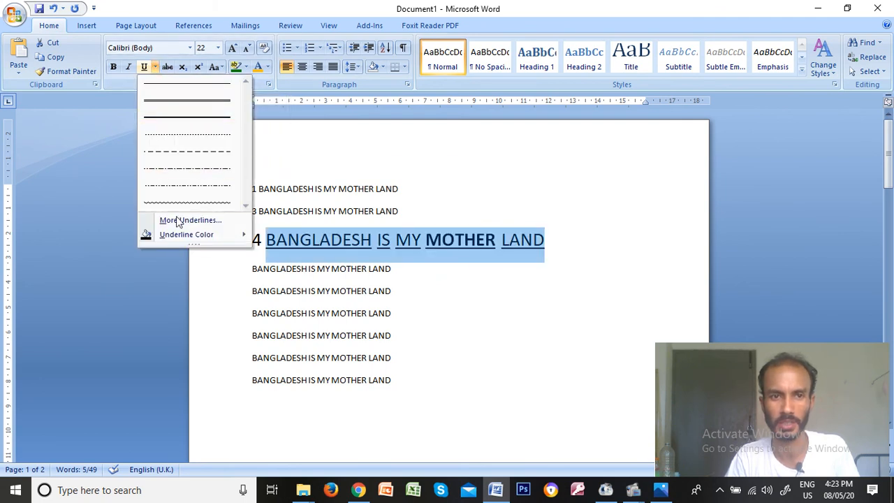
{"action": "mouse_move", "coordinate": [181, 240]}
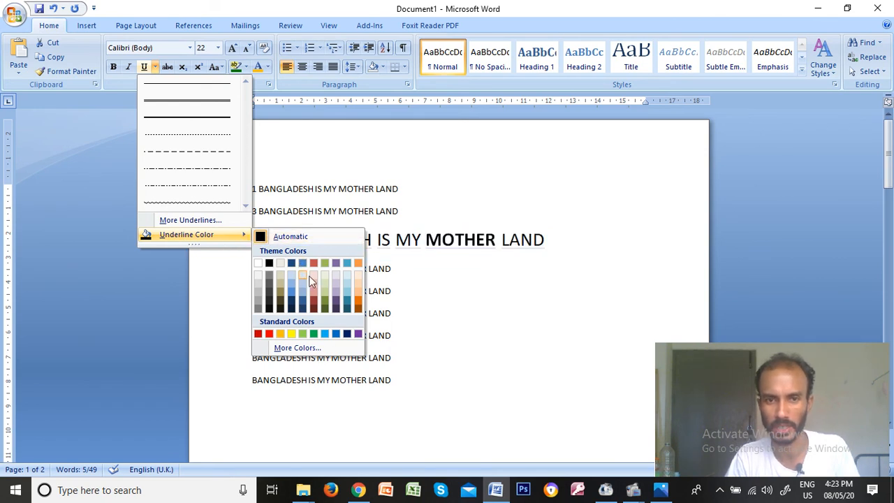
{"action": "left_click", "coordinate": [270, 334]}
{"action": "left_click", "coordinate": [404, 282]}
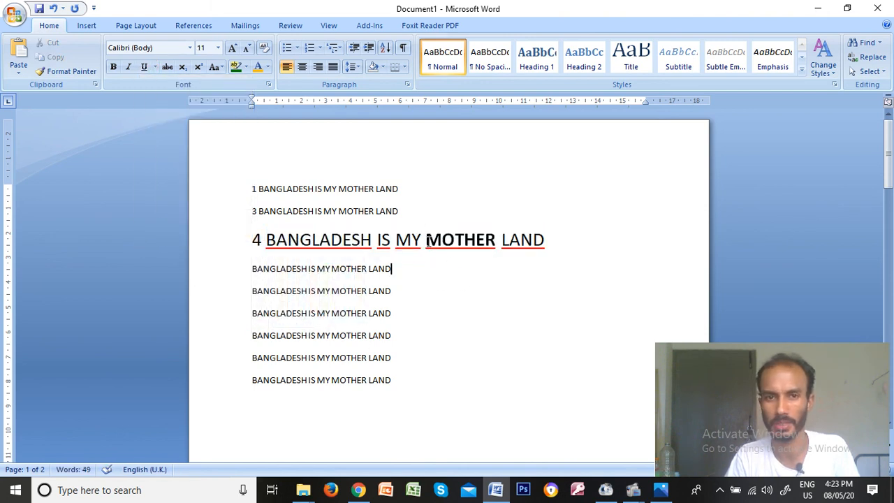
Step: Change the underline color of the bold word MOTHER in the line numbered 4 to blue, and clear the selection
{"action": "left_click_drag", "start_coordinate": [427, 240], "coordinate": [495, 241]}
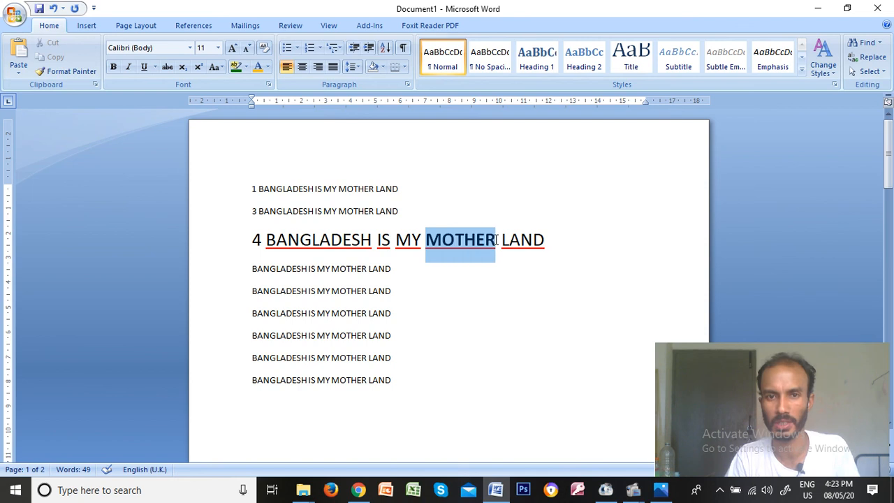
{"action": "left_click_drag", "start_coordinate": [427, 240], "coordinate": [496, 241]}
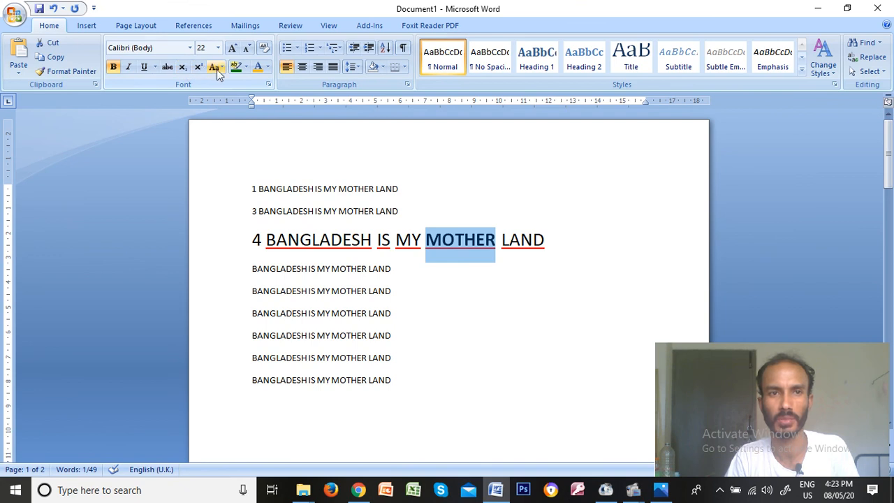
{"action": "left_click", "coordinate": [157, 67]}
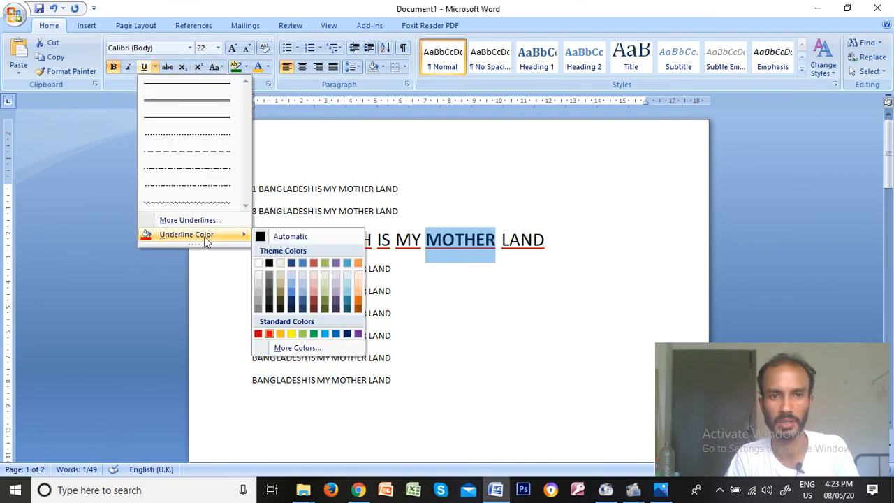
{"action": "left_click", "coordinate": [333, 333]}
{"action": "left_click", "coordinate": [427, 260]}
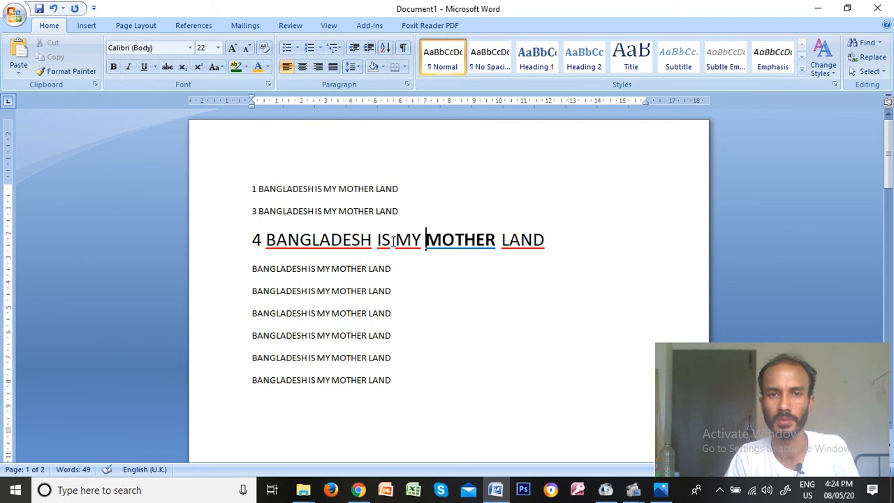
Step: Change the underline color of the word LAND in the line numbered 4 to purple, and clear the selection
{"action": "left_click_drag", "start_coordinate": [546, 240], "coordinate": [504, 240]}
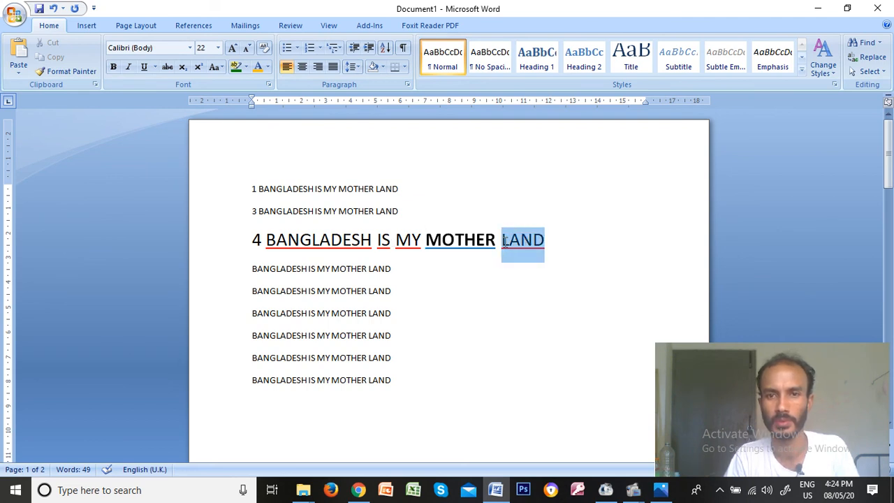
{"action": "left_click", "coordinate": [155, 67]}
{"action": "mouse_move", "coordinate": [178, 238]}
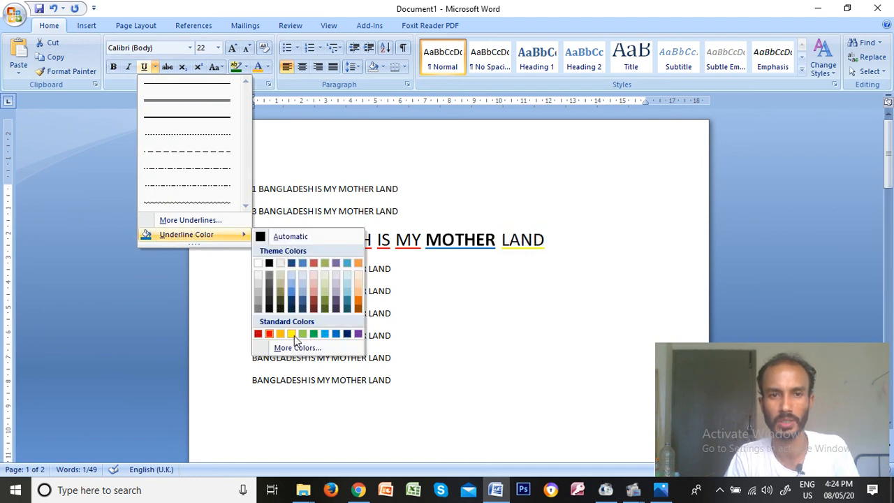
{"action": "left_click", "coordinate": [357, 334]}
{"action": "left_click", "coordinate": [495, 245]}
Step: Examine the colored underlines in the line numbered 4 at a larger zoom, and set the document zoom back to 100%
{"action": "scroll", "coordinate": [373, 285], "scroll_direction": "up", "scroll_amount": 3}
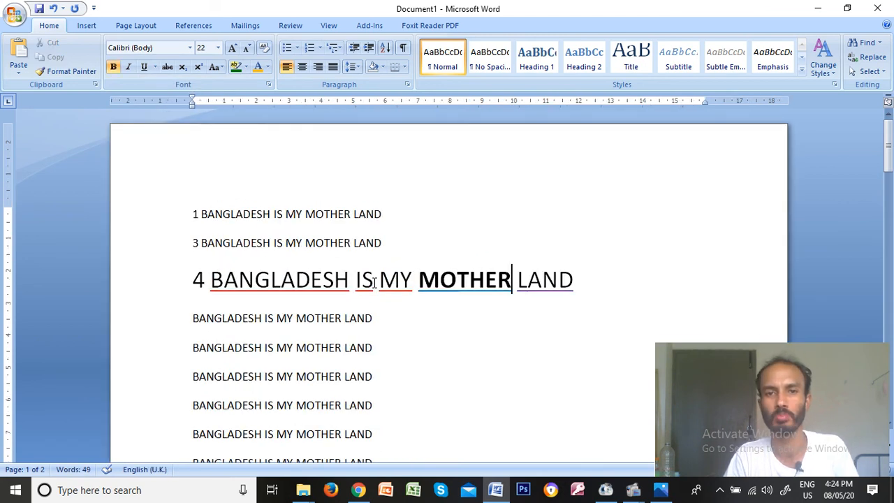
{"action": "scroll", "coordinate": [372, 280], "scroll_direction": "down", "scroll_amount": 2}
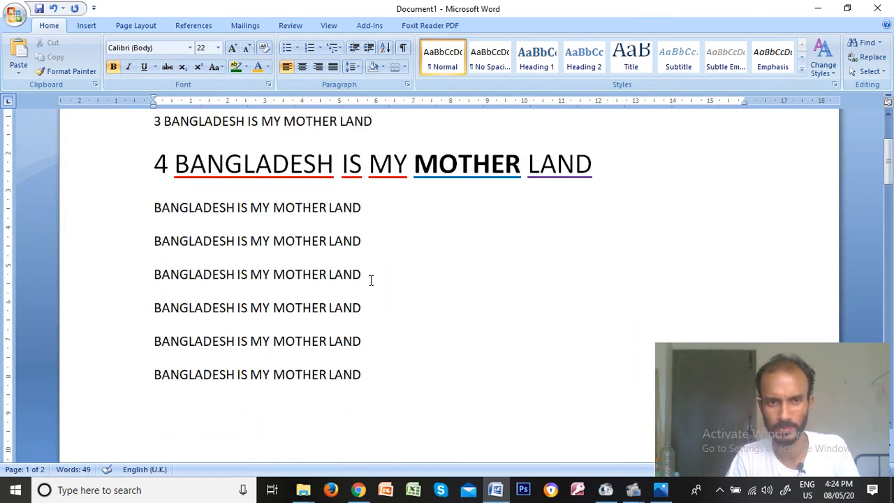
{"action": "scroll", "coordinate": [372, 280], "scroll_direction": "up", "scroll_amount": 1}
{"action": "scroll", "coordinate": [368, 280], "scroll_direction": "down", "scroll_amount": 3}
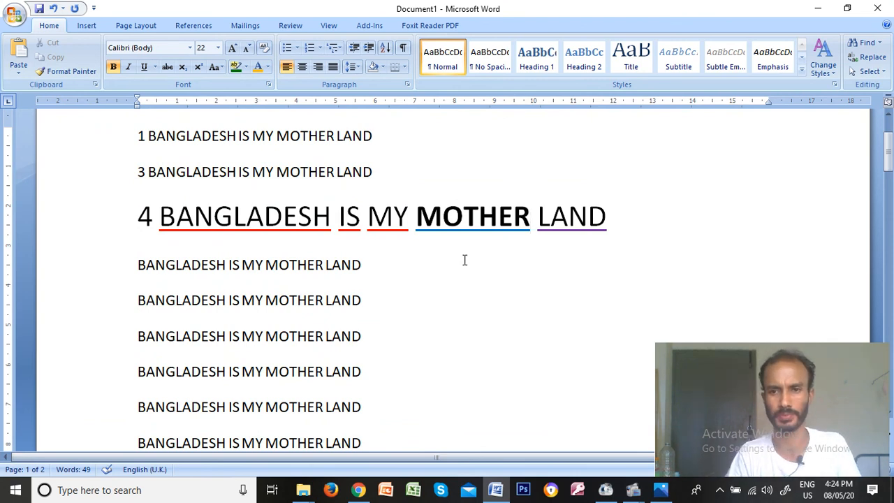
{"action": "mouse_move", "coordinate": [761, 354]}
{"action": "left_click_drag", "start_coordinate": [762, 355], "coordinate": [181, 323]}
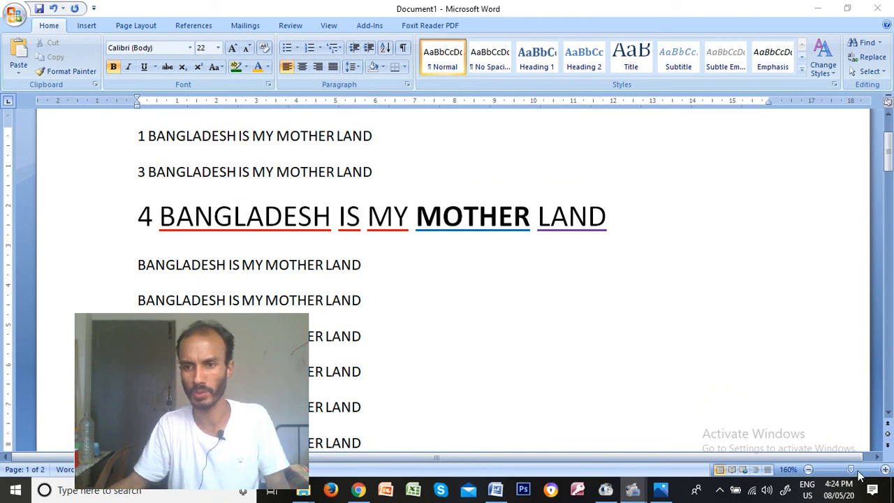
{"action": "left_click", "coordinate": [855, 474]}
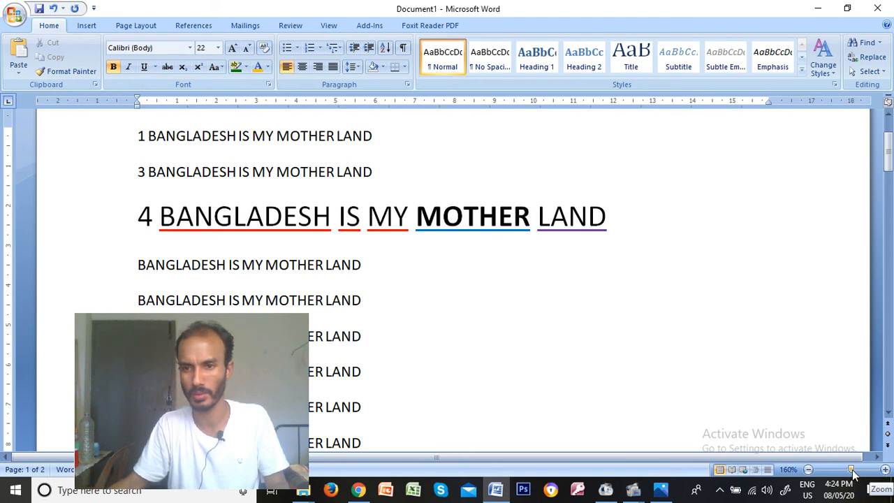
{"action": "mouse_move", "coordinate": [852, 474]}
{"action": "left_mouse_down"}
{"action": "mouse_move", "coordinate": [865, 474]}
{"action": "mouse_move", "coordinate": [838, 475]}
{"action": "mouse_move", "coordinate": [865, 477]}
{"action": "mouse_move", "coordinate": [837, 475]}
{"action": "mouse_move", "coordinate": [870, 476]}
{"action": "mouse_move", "coordinate": [839, 475]}
{"action": "mouse_move", "coordinate": [847, 475]}
{"action": "left_mouse_up"}
{"action": "scroll", "coordinate": [547, 301], "scroll_direction": "down", "scroll_amount": 2}
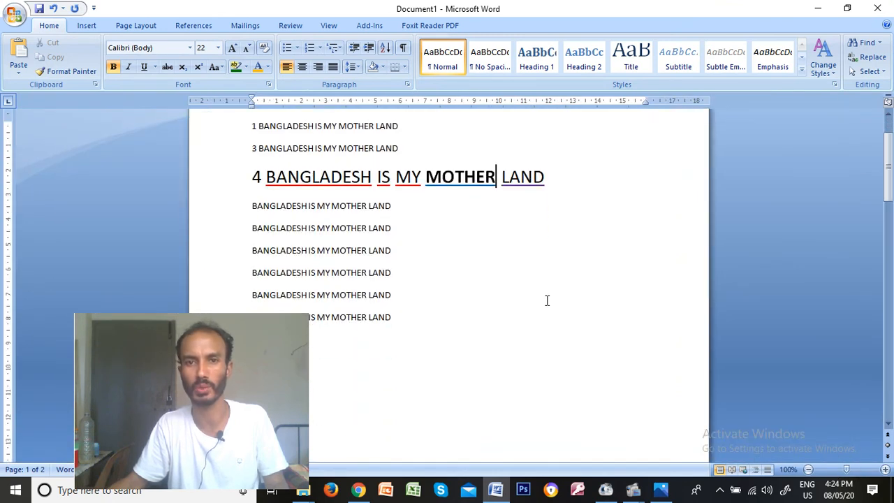
{"action": "scroll", "coordinate": [547, 301], "scroll_direction": "up", "scroll_amount": 2}
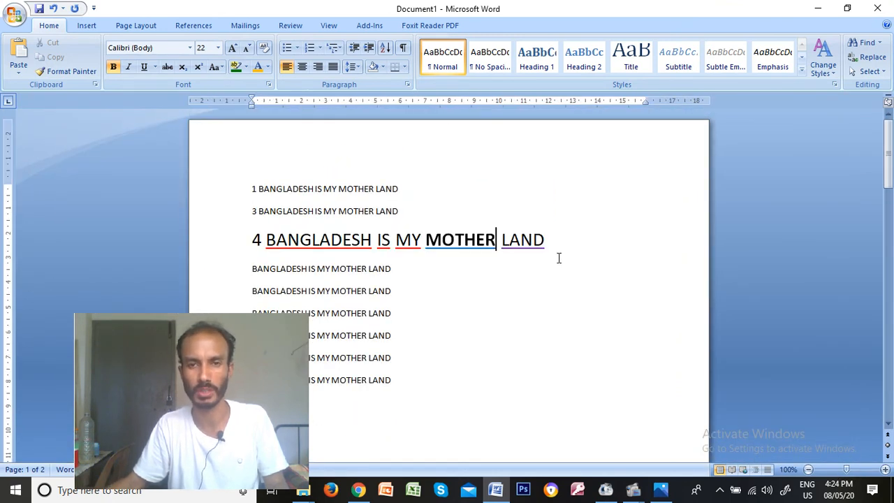
Step: Switch to the keyboard picture in Photos and examine the Ctrl key used for zooming
{"action": "key", "text": "F10"}
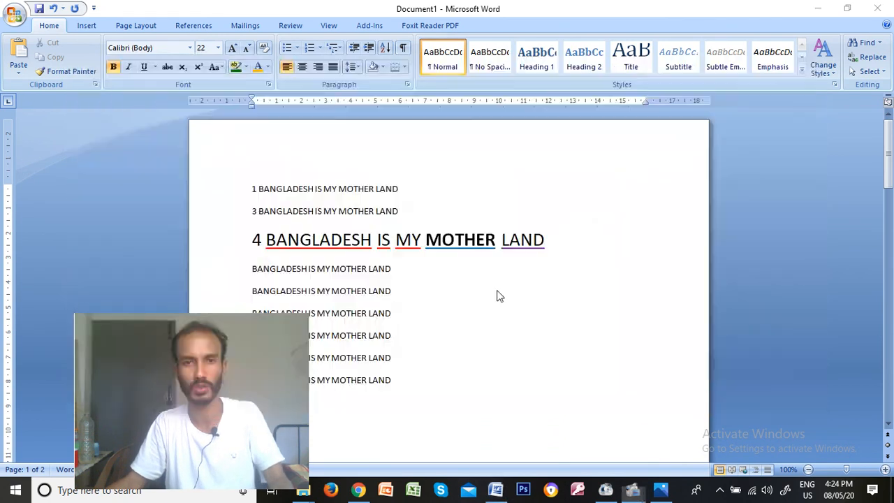
{"action": "key", "text": "alt+Tab"}
{"action": "key", "text": "alt+Tab"}
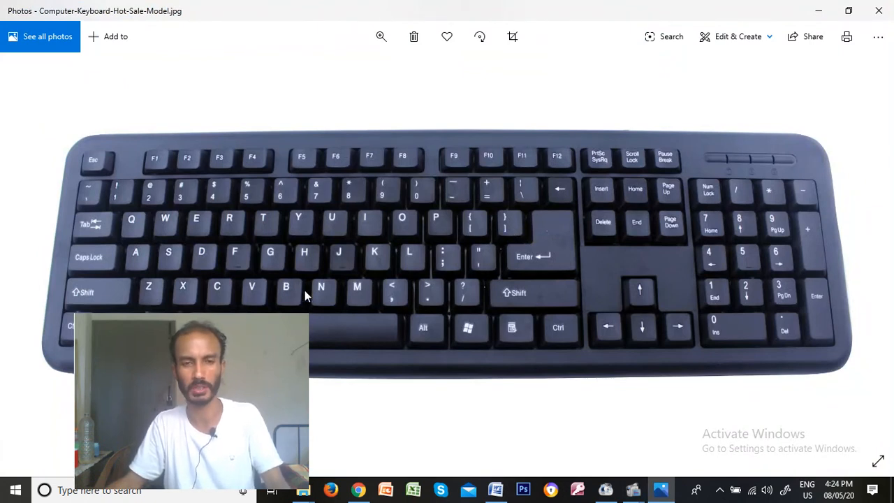
{"action": "mouse_move", "coordinate": [240, 323]}
{"action": "left_click_drag", "start_coordinate": [240, 324], "coordinate": [242, 363]}
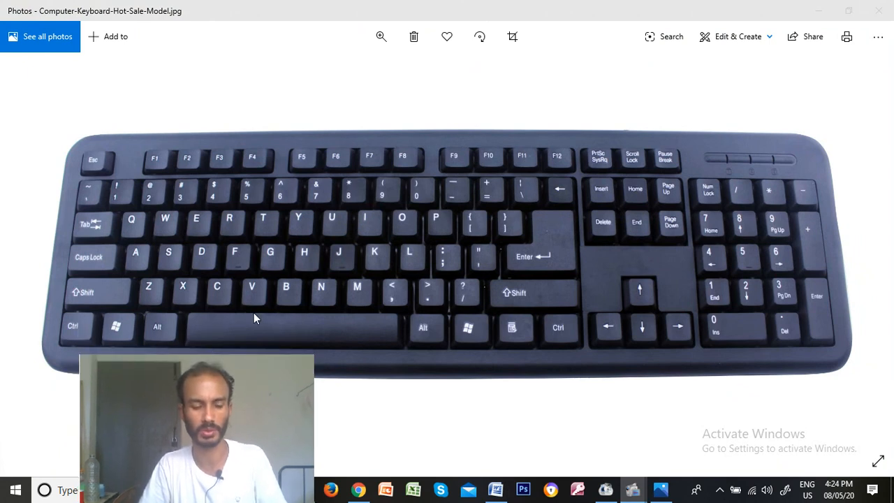
{"action": "left_click", "coordinate": [497, 308]}
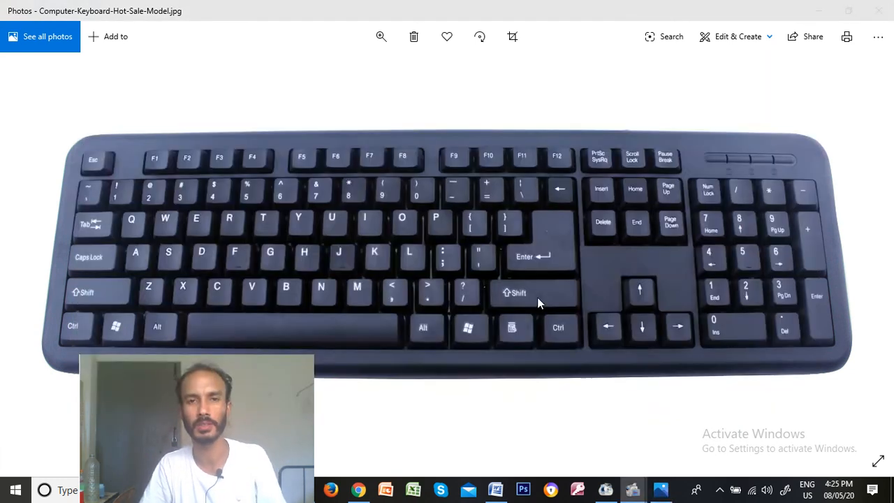
Step: Return to Word and demonstrate zooming the document in to 180%, out to 70%, and in again to 190%
{"action": "key", "text": "alt+Tab"}
{"action": "key", "text": "alt+Tab"}
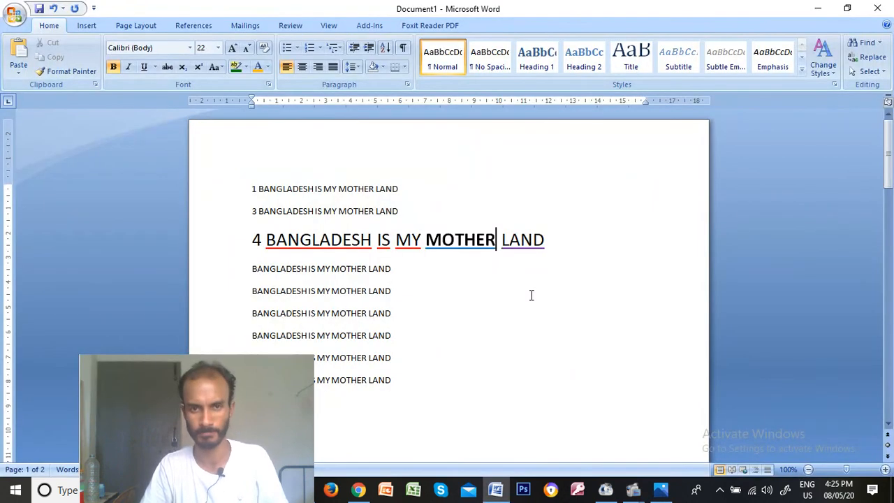
{"action": "scroll", "coordinate": [532, 290], "scroll_direction": "up", "scroll_amount": 5, "text": "ctrl"}
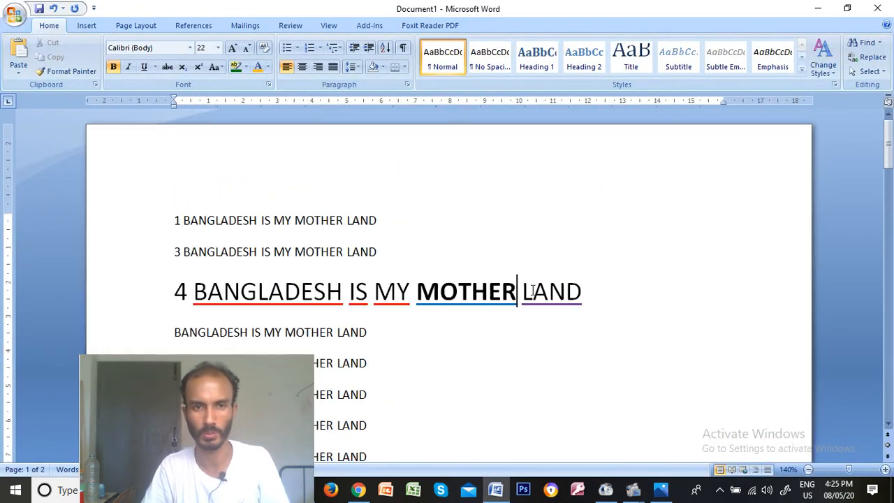
{"action": "scroll", "coordinate": [532, 289], "scroll_direction": "up", "scroll_amount": 3, "text": "ctrl"}
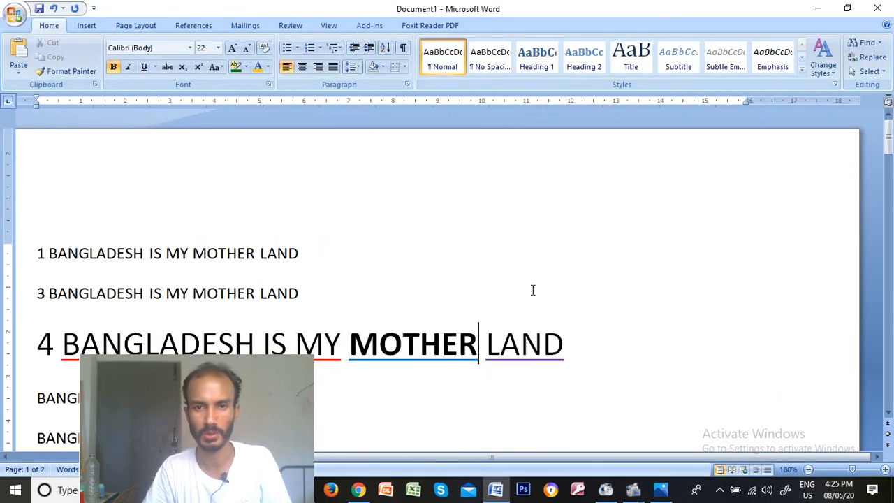
{"action": "scroll", "coordinate": [532, 290], "scroll_direction": "down", "scroll_amount": 8, "text": "ctrl"}
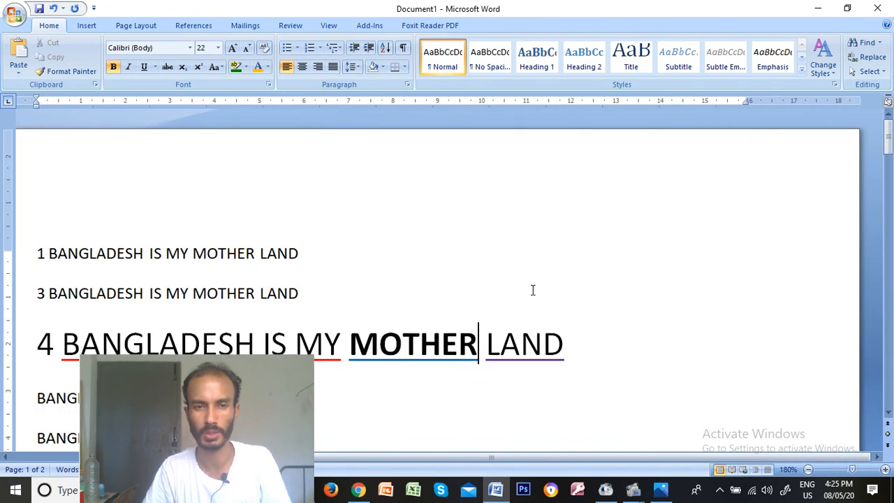
{"action": "scroll", "coordinate": [532, 290], "scroll_direction": "down", "scroll_amount": 6, "text": "ctrl"}
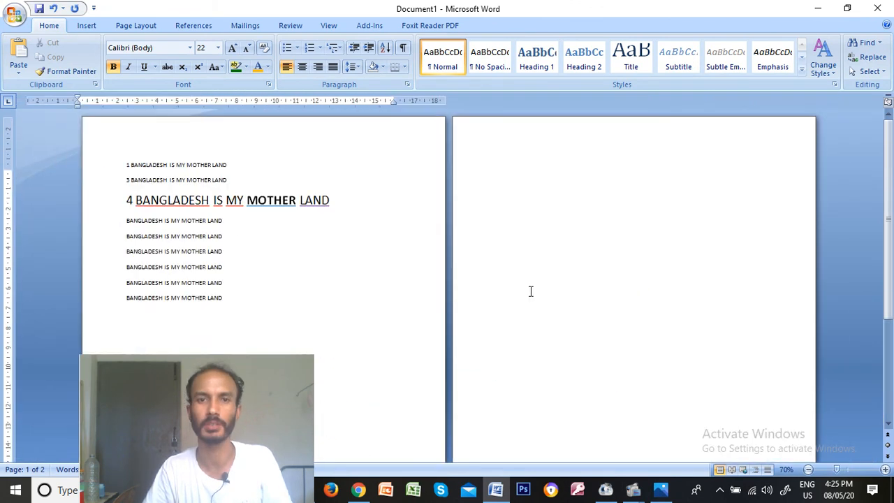
{"action": "scroll", "coordinate": [532, 290], "scroll_direction": "up", "scroll_amount": 12, "text": "ctrl"}
{"action": "scroll", "coordinate": [531, 292], "scroll_direction": "up", "scroll_amount": 1, "text": "ctrl"}
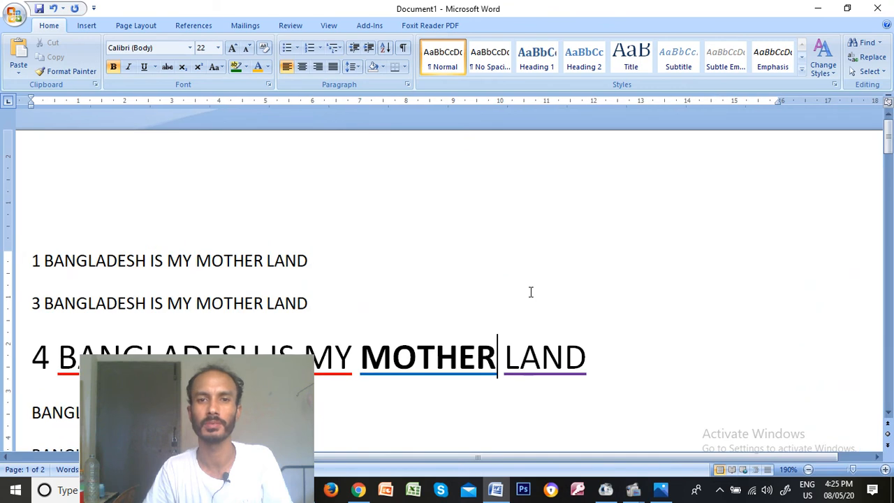
Step: Demonstrate scrolling up and down through the enlarged document, and reduce the zoom to 150%
{"action": "scroll", "coordinate": [531, 292], "scroll_direction": "down", "scroll_amount": 8}
{"action": "scroll", "coordinate": [531, 292], "scroll_direction": "up", "scroll_amount": 7}
{"action": "scroll", "coordinate": [517, 252], "scroll_direction": "up", "scroll_amount": 1}
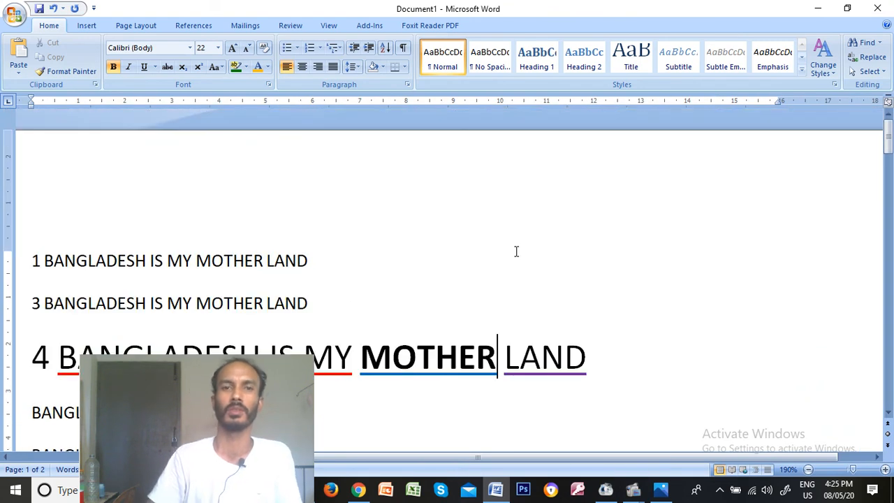
{"action": "scroll", "coordinate": [517, 253], "scroll_direction": "down", "scroll_amount": 2}
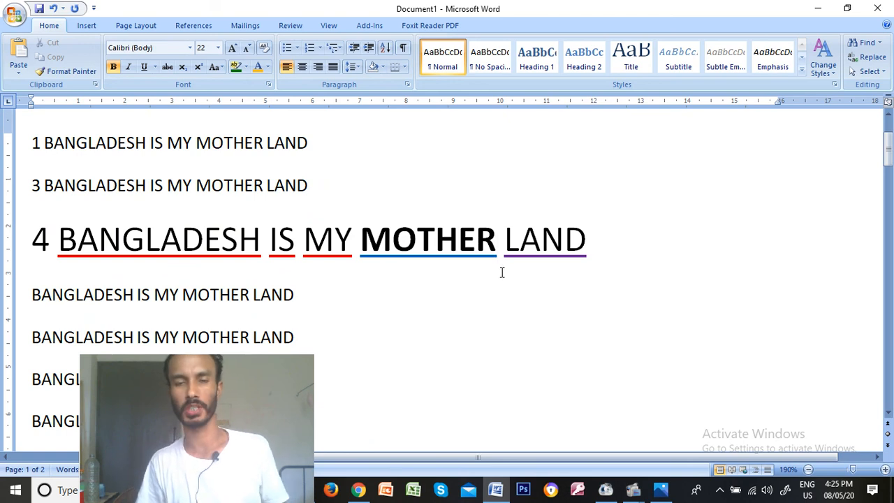
{"action": "scroll", "coordinate": [502, 274], "scroll_direction": "up", "scroll_amount": 2}
{"action": "scroll", "coordinate": [502, 274], "scroll_direction": "down", "scroll_amount": 10}
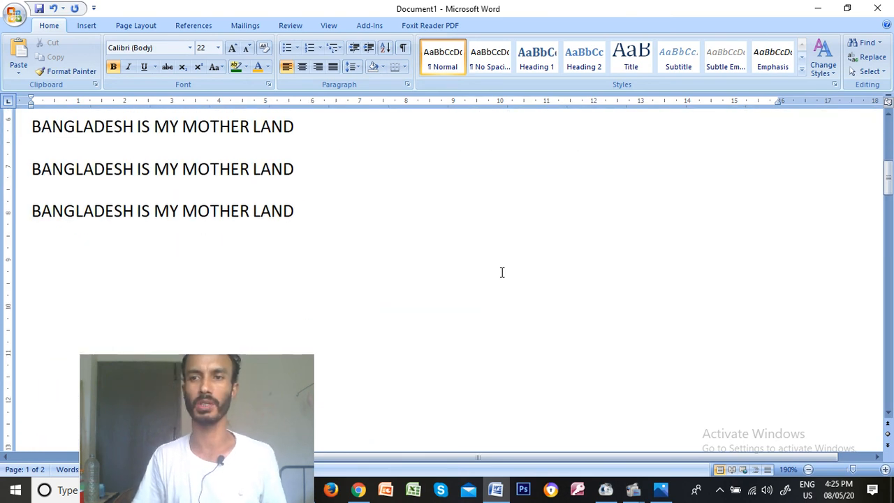
{"action": "scroll", "coordinate": [502, 273], "scroll_direction": "up", "scroll_amount": 6}
{"action": "scroll", "coordinate": [502, 273], "scroll_direction": "down", "scroll_amount": 2}
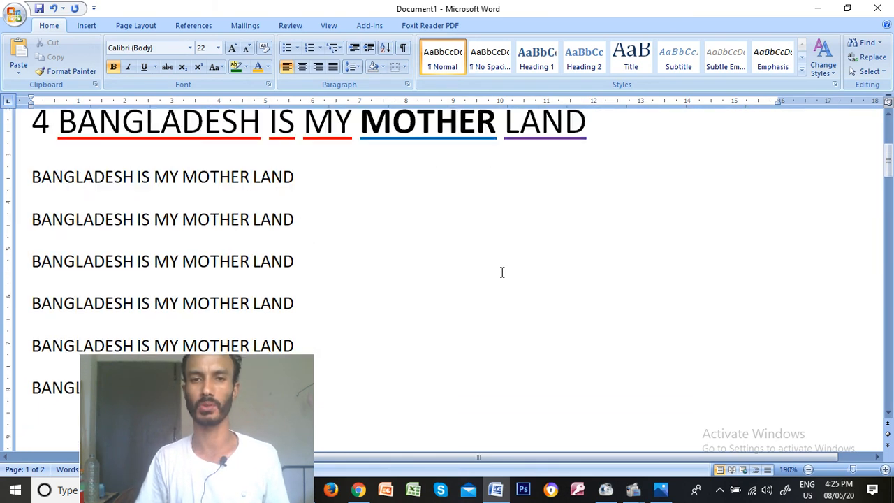
{"action": "scroll", "coordinate": [501, 273], "scroll_direction": "up", "scroll_amount": 3}
{"action": "scroll", "coordinate": [502, 271], "scroll_direction": "down", "scroll_amount": 5}
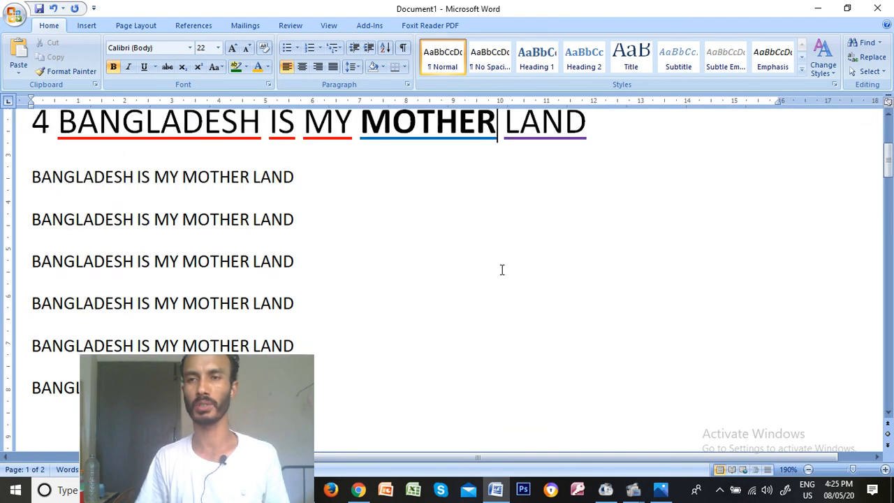
{"action": "scroll", "coordinate": [501, 269], "scroll_direction": "down", "scroll_amount": 3}
{"action": "scroll", "coordinate": [501, 266], "scroll_direction": "down", "scroll_amount": 3}
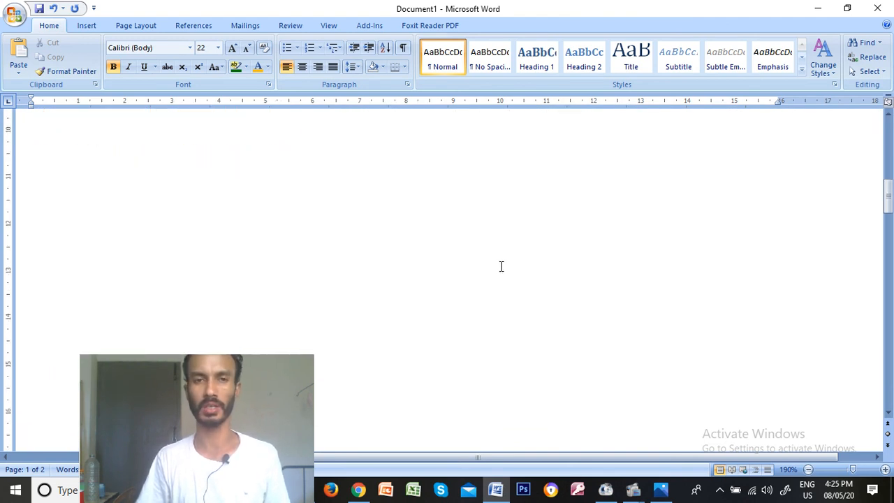
{"action": "scroll", "coordinate": [500, 274], "scroll_direction": "up", "scroll_amount": 8}
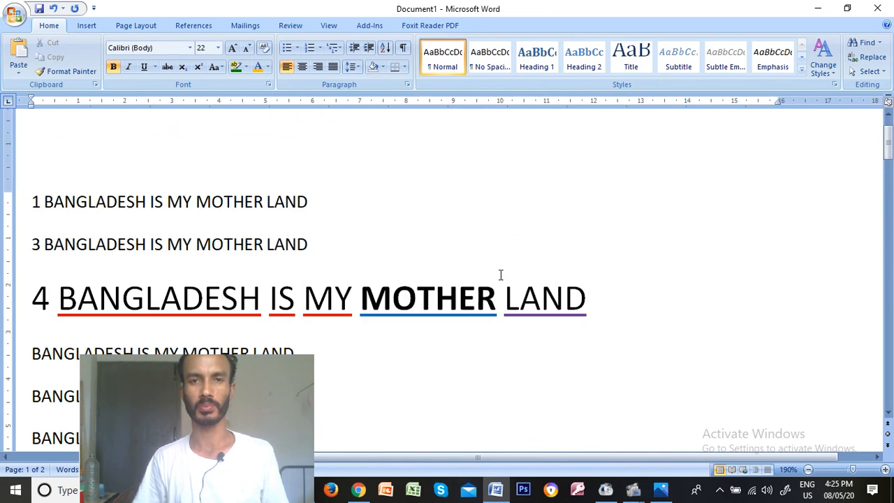
{"action": "scroll", "coordinate": [501, 274], "scroll_direction": "down", "scroll_amount": 6}
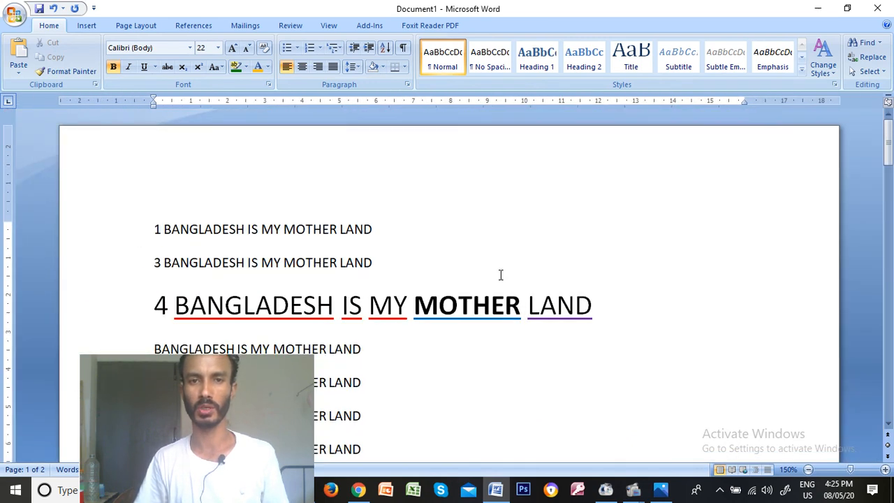
Step: Demonstrate zooming the document in to 190% and 220%, and scroll down and up through the enlarged lines
{"action": "scroll", "coordinate": [500, 274], "scroll_direction": "up", "scroll_amount": 1}
{"action": "scroll", "coordinate": [500, 275], "scroll_direction": "up", "scroll_amount": 8}
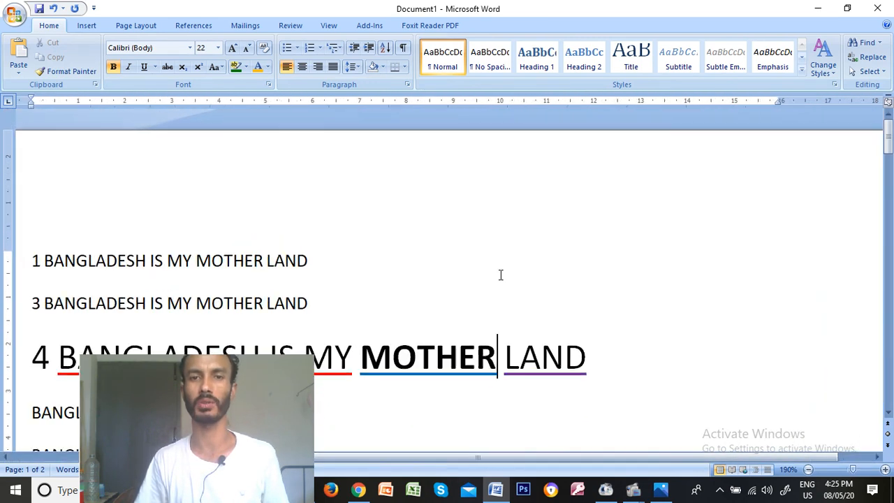
{"action": "scroll", "coordinate": [500, 274], "scroll_direction": "down", "scroll_amount": 5}
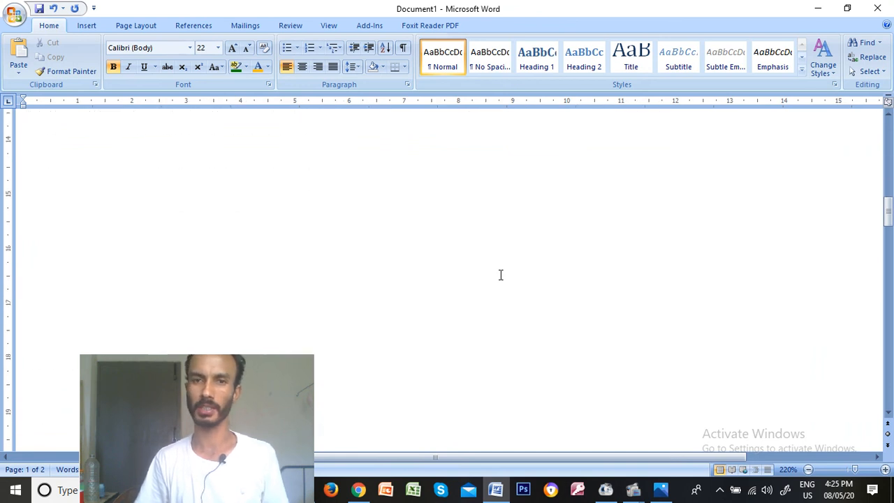
{"action": "scroll", "coordinate": [500, 274], "scroll_direction": "up", "scroll_amount": 5}
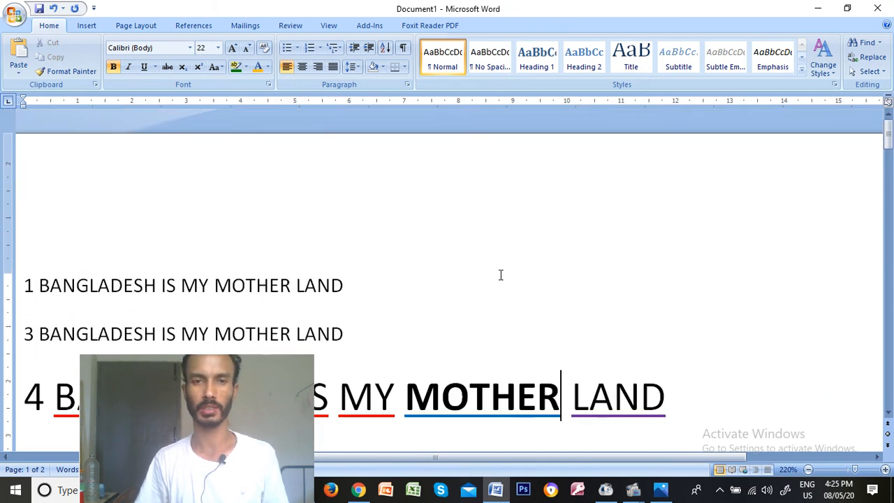
{"action": "scroll", "coordinate": [433, 300], "scroll_direction": "down", "scroll_amount": 4}
{"action": "left_click", "coordinate": [441, 265]}
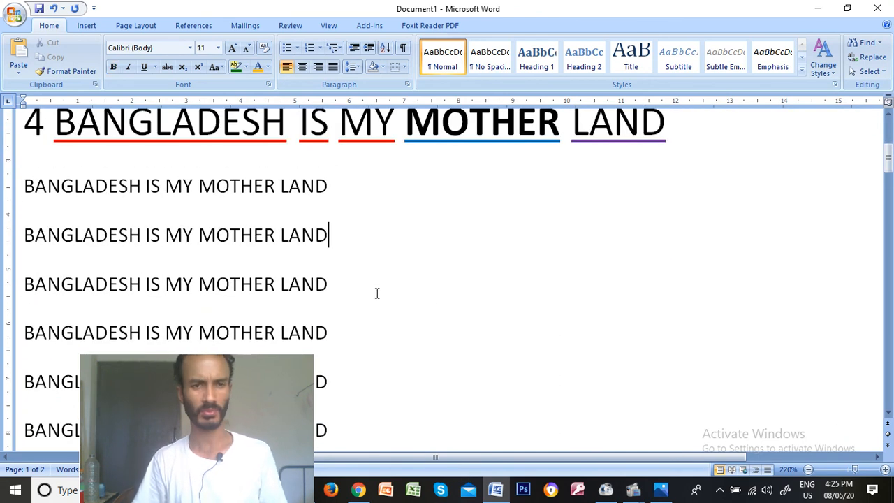
{"action": "left_click", "coordinate": [403, 332]}
{"action": "left_click_drag", "start_coordinate": [224, 370], "coordinate": [433, 66]}
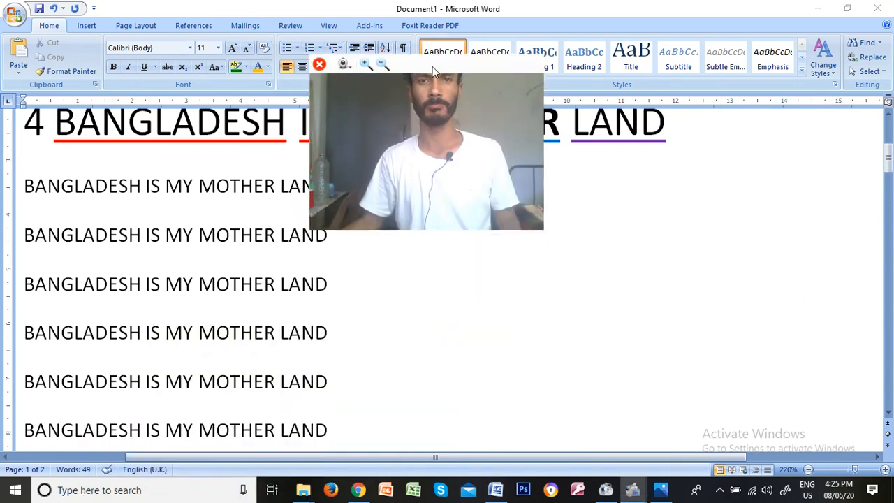
{"action": "left_click", "coordinate": [368, 65]}
{"action": "left_click", "coordinate": [368, 66]}
{"action": "left_click", "coordinate": [368, 66]}
{"action": "left_click", "coordinate": [367, 66]}
{"action": "left_click", "coordinate": [368, 65]}
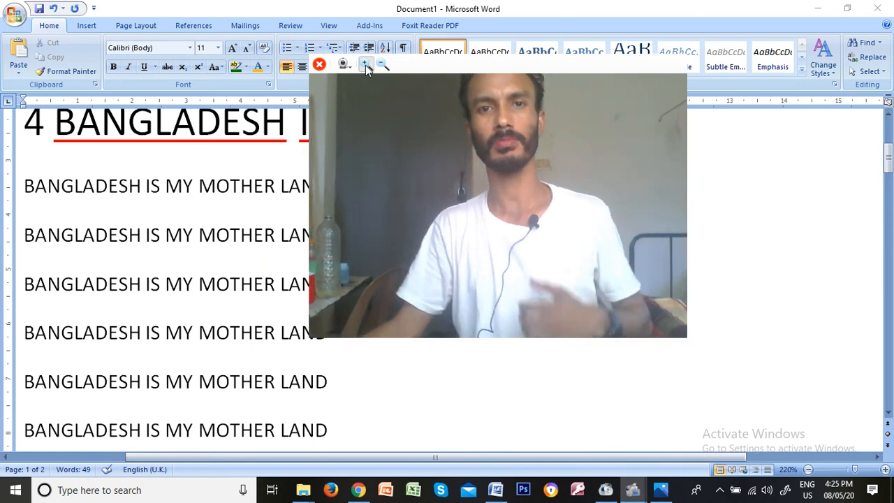
{"action": "left_click", "coordinate": [367, 66]}
{"action": "left_click", "coordinate": [366, 66]}
{"action": "left_click", "coordinate": [366, 65]}
{"action": "left_click", "coordinate": [366, 66]}
{"action": "left_click", "coordinate": [366, 66]}
{"action": "left_click", "coordinate": [366, 66]}
{"action": "left_click_drag", "start_coordinate": [474, 65], "coordinate": [289, 0]}
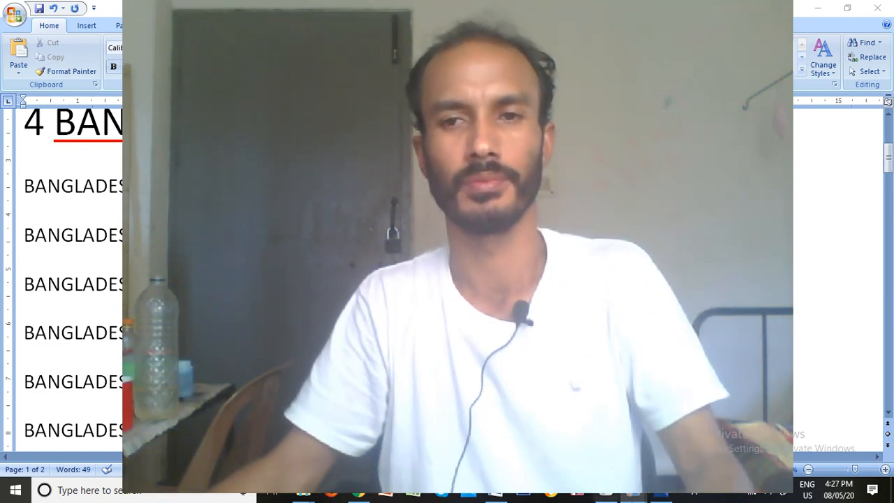
Step: Switch to the keyboard picture in Photos
{"action": "key", "text": "alt+Tab"}
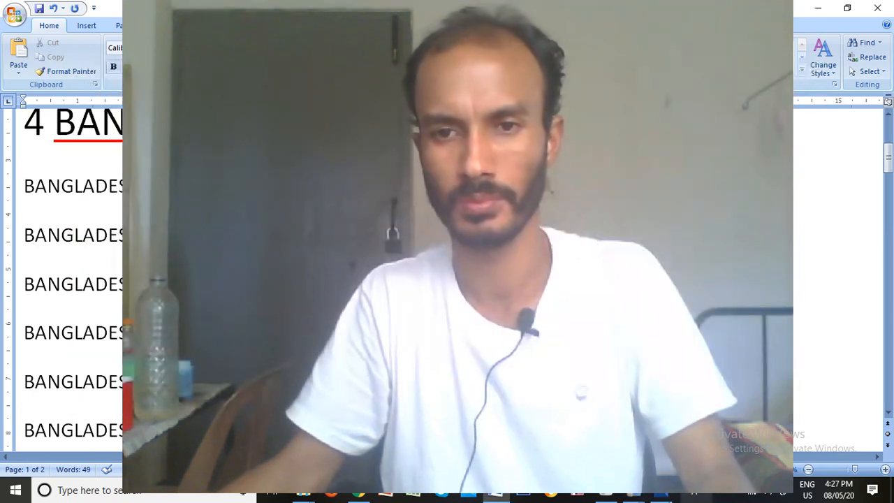
{"action": "left_click", "coordinate": [661, 495]}
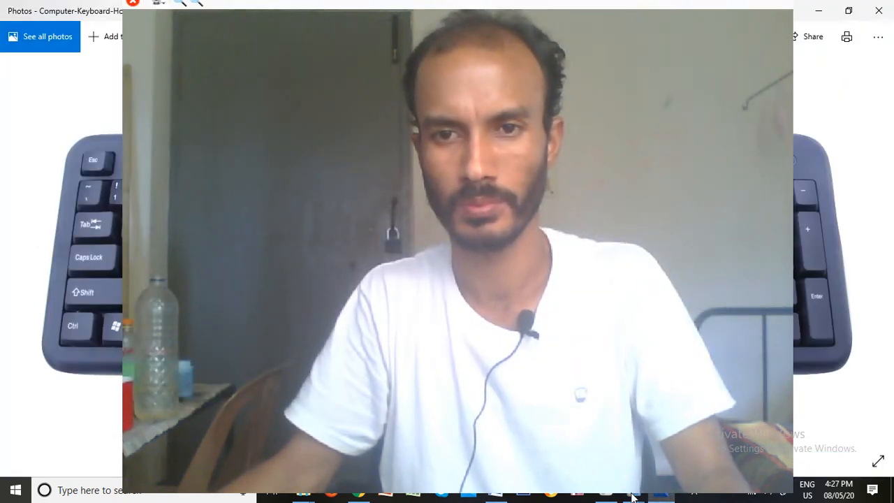
{"action": "left_click", "coordinate": [197, 3]}
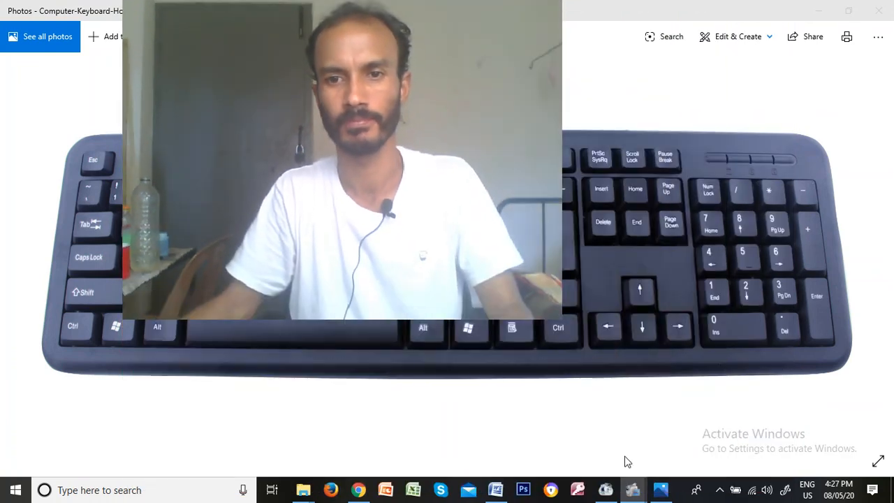
{"action": "mouse_move", "coordinate": [642, 494]}
{"action": "left_click", "coordinate": [524, 426]}
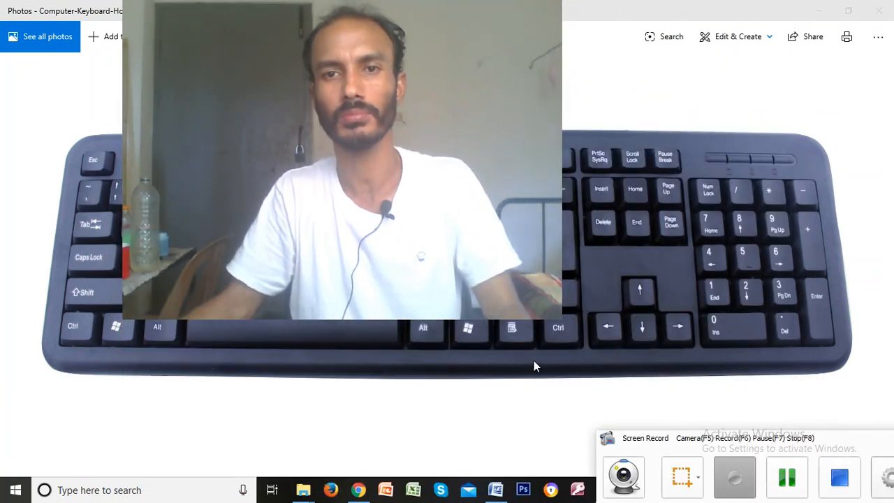